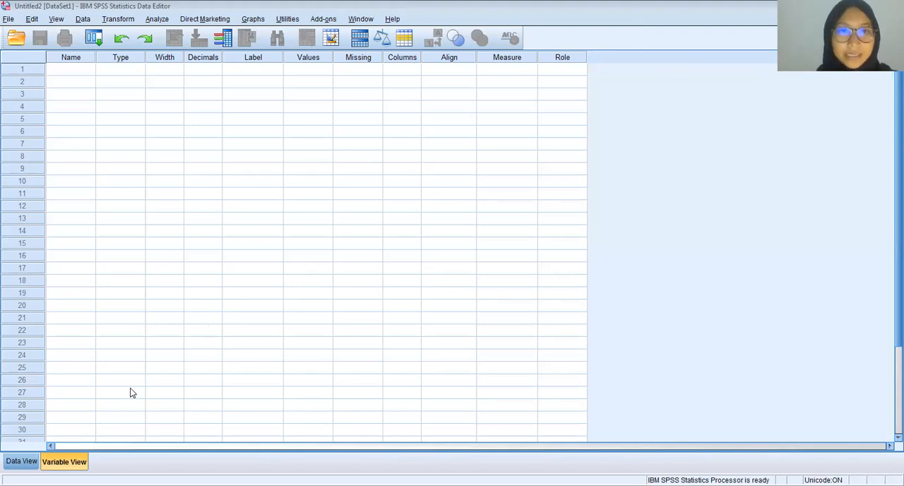
Define a numeric variable named id in the first row with width 2 and 0 decimal places
click(72, 70)
text(id)
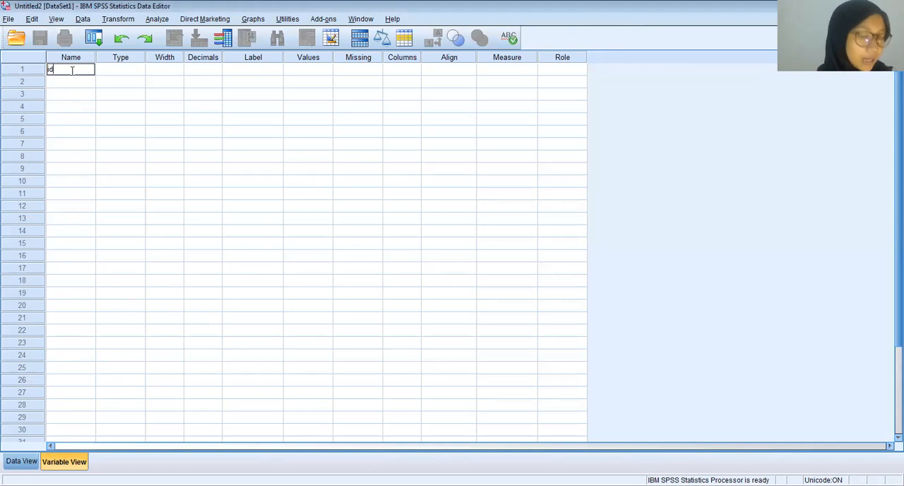
click(134, 67)
click(134, 68)
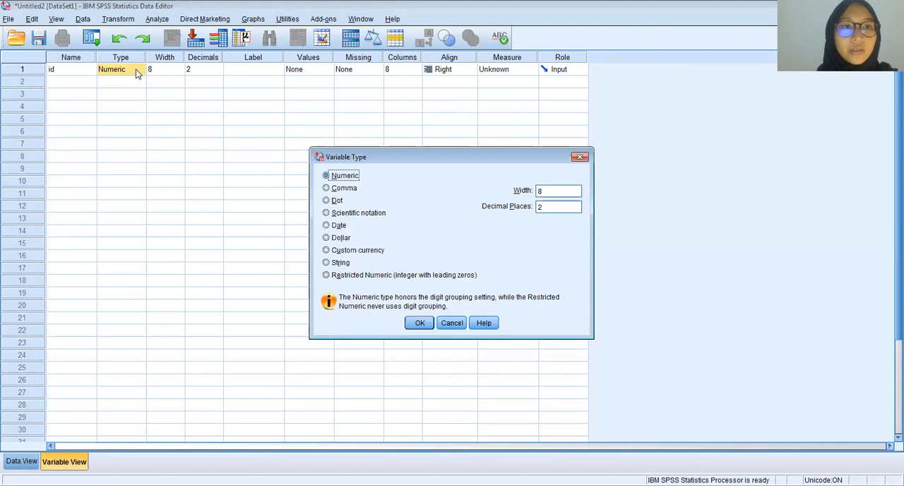
click(550, 191)
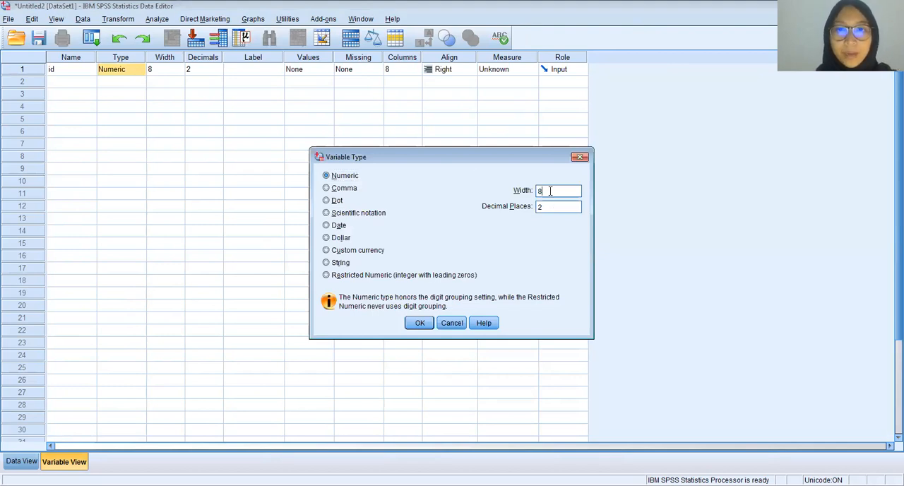
key(BackSpace)
text(2)
click(552, 207)
key(BackSpace)
text(0)
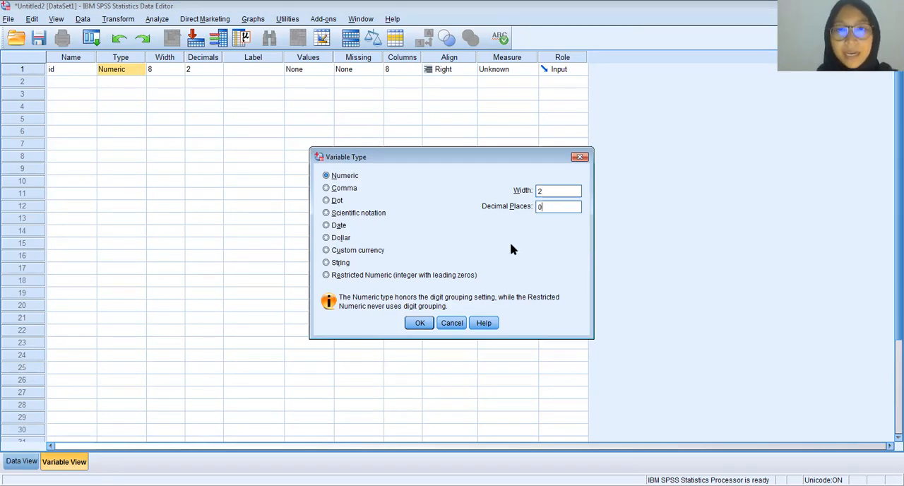
click(421, 324)
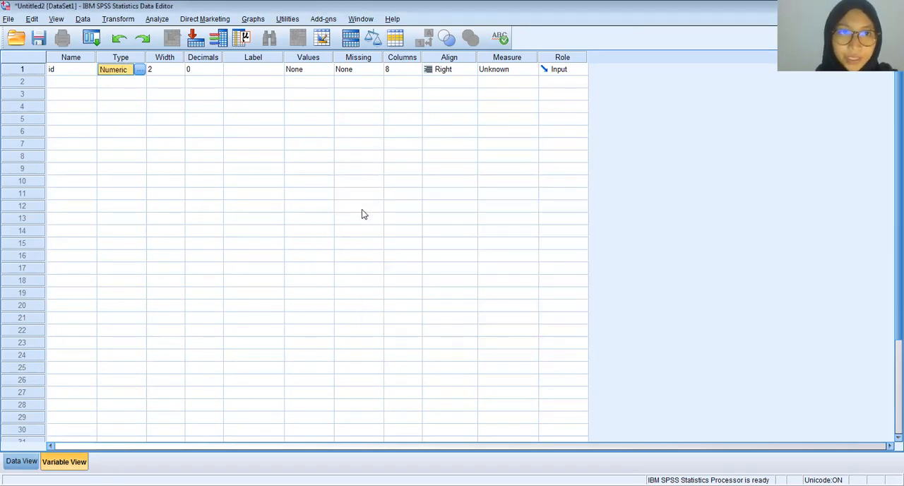
Give the id variable the label "nomor urut sample penelitian"
click(270, 70)
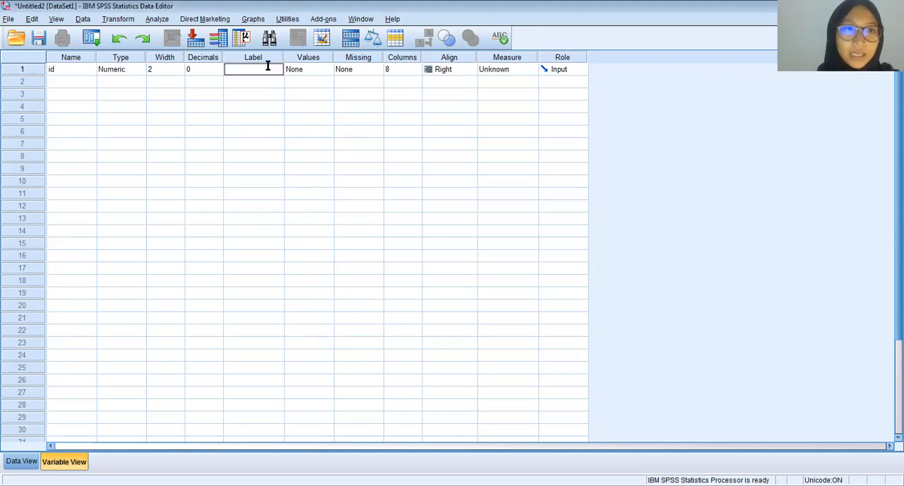
text(nomo)
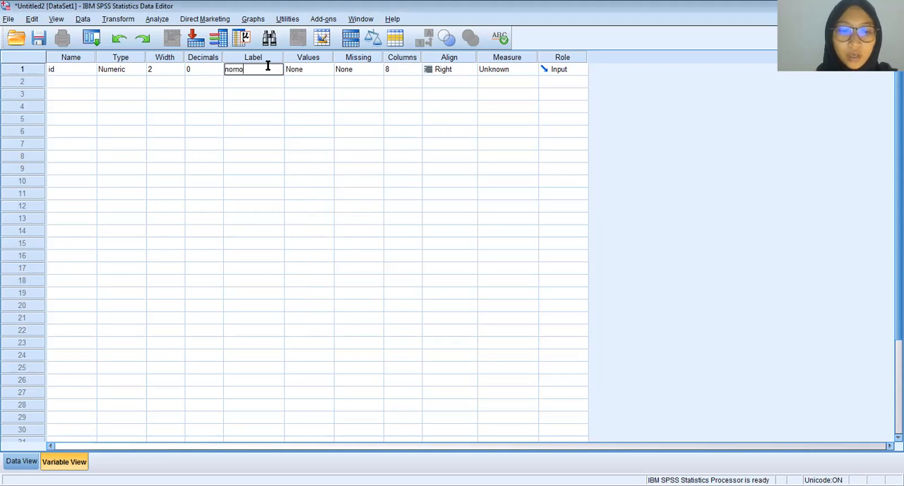
text(r urut sam)
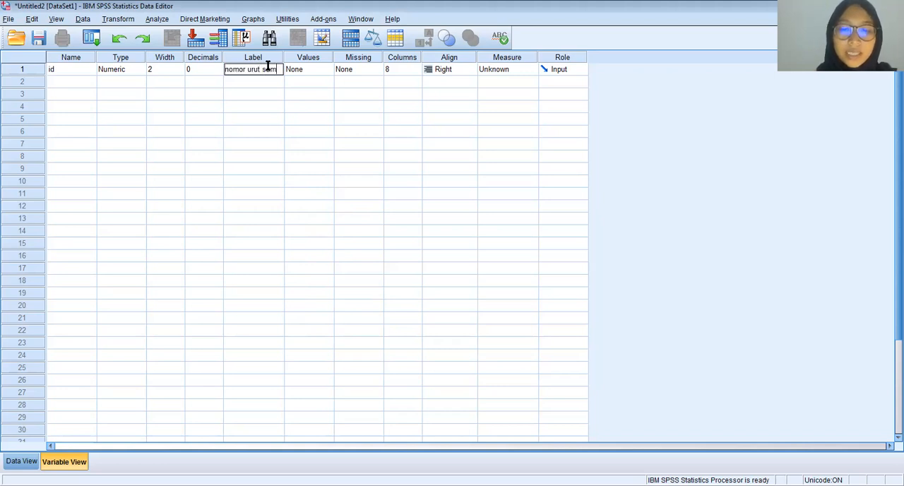
text(ple penelitian)
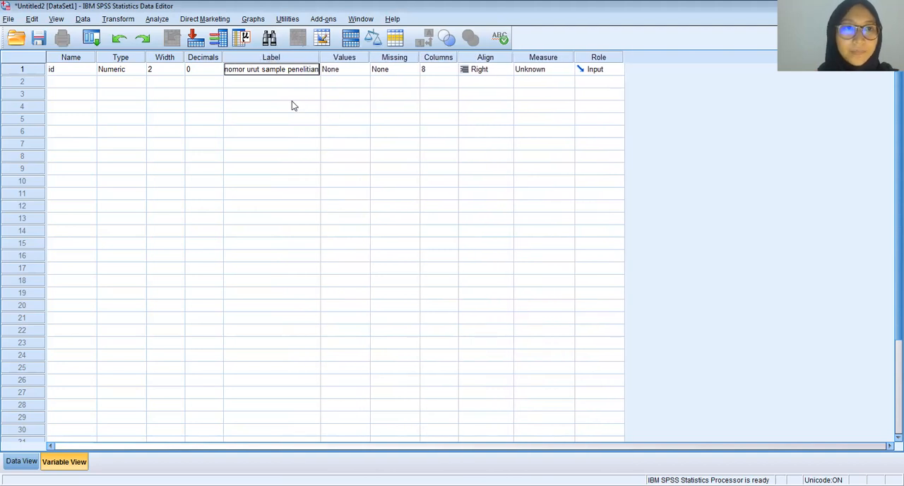
Define a numeric variable named jk in the second row with width 1 and 0 decimal places
click(78, 82)
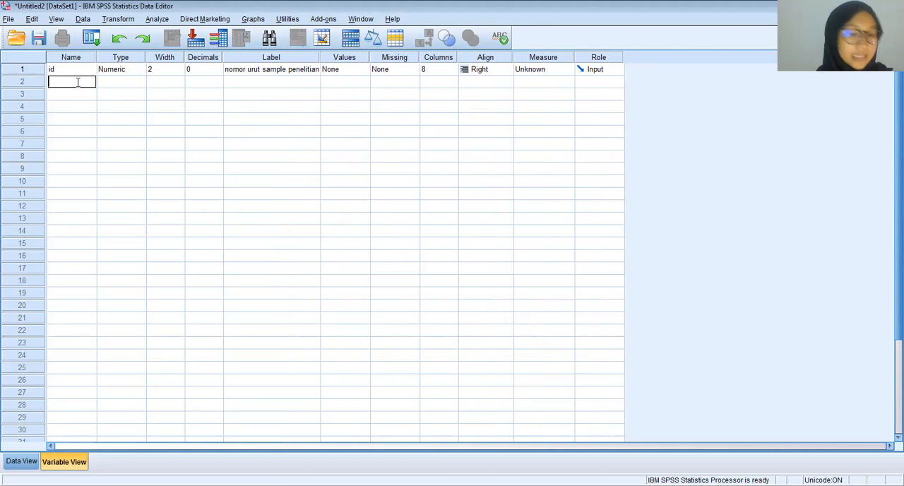
text(jk)
click(131, 83)
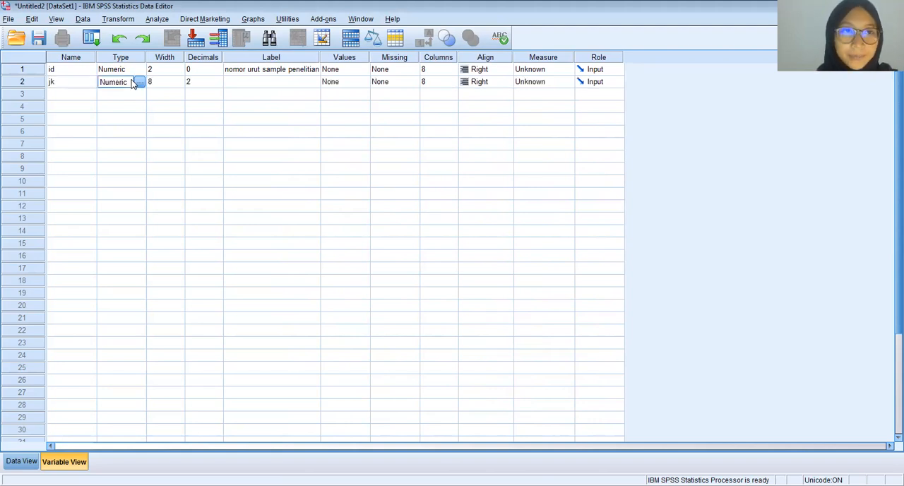
click(139, 82)
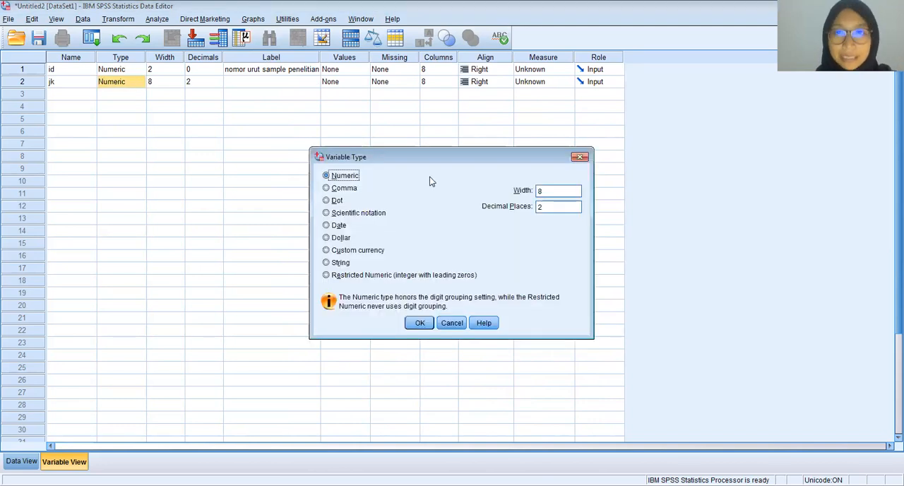
click(548, 191)
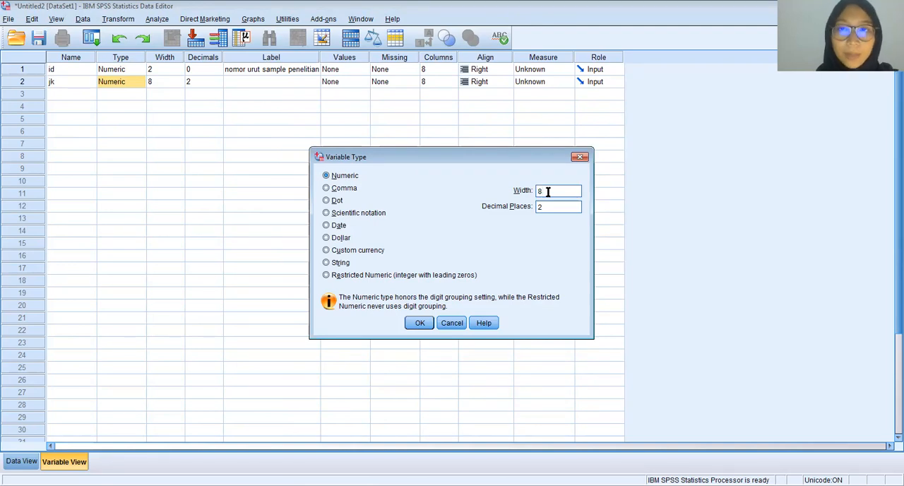
key(BackSpace)
text(1)
click(549, 206)
key(BackSpace)
text(0)
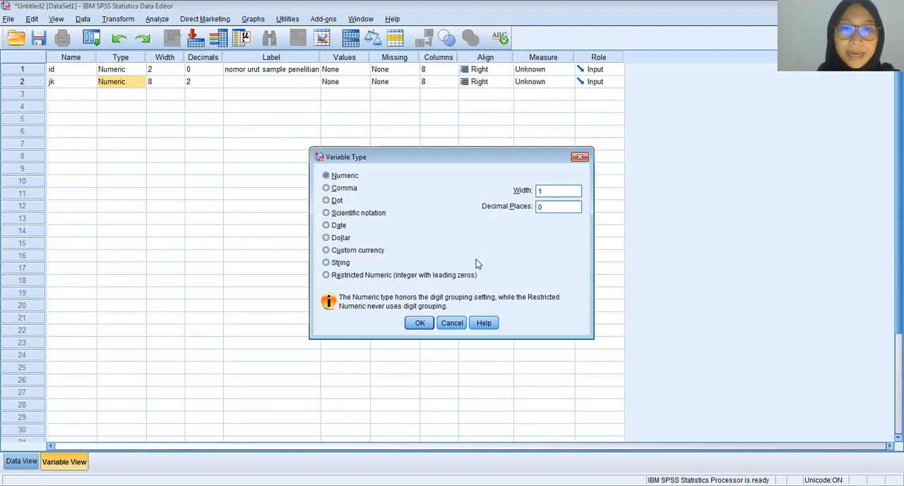
click(424, 324)
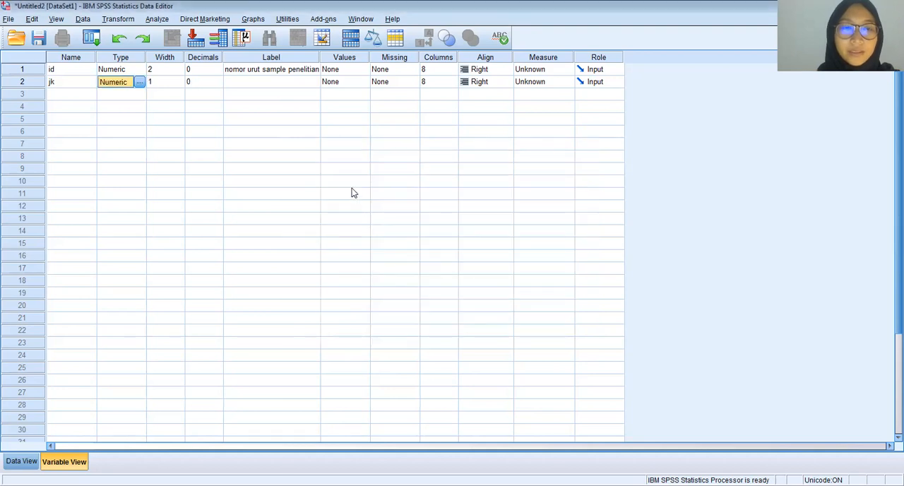
Give the jk variable the label "jeniskelamin sample penelitian"
click(299, 81)
click(300, 83)
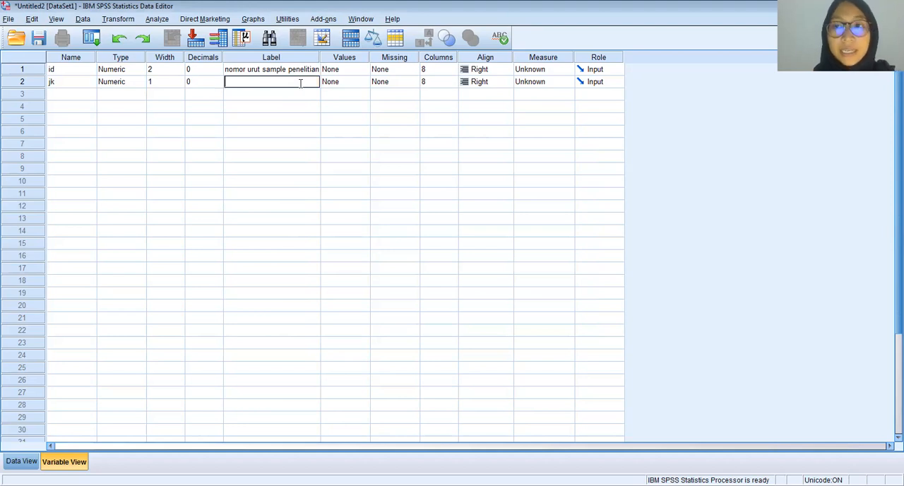
text(jenis )
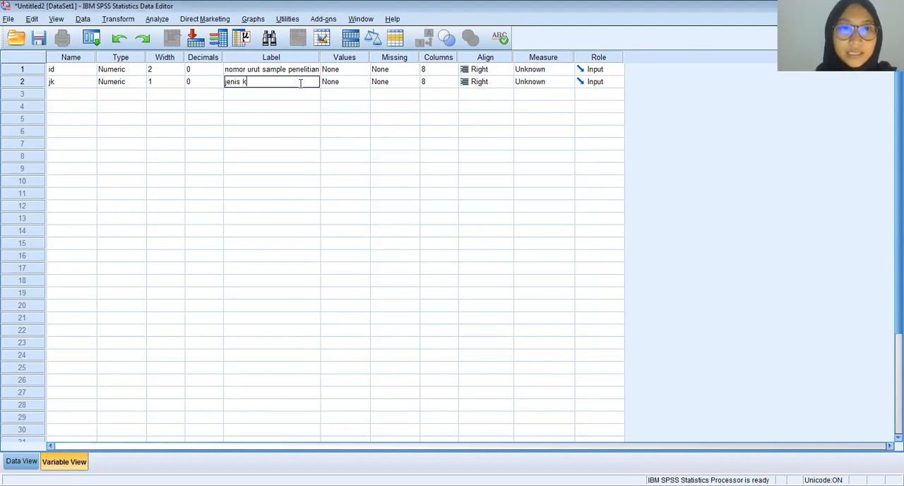
text(kela)
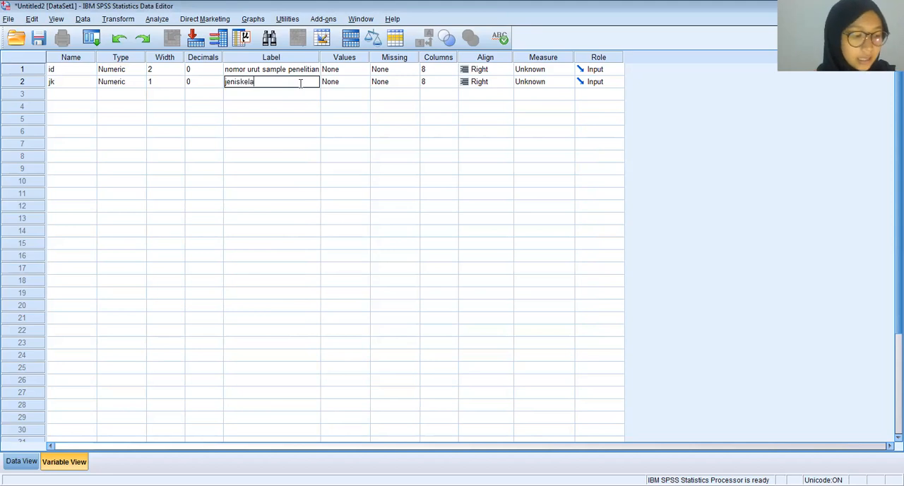
text(min)
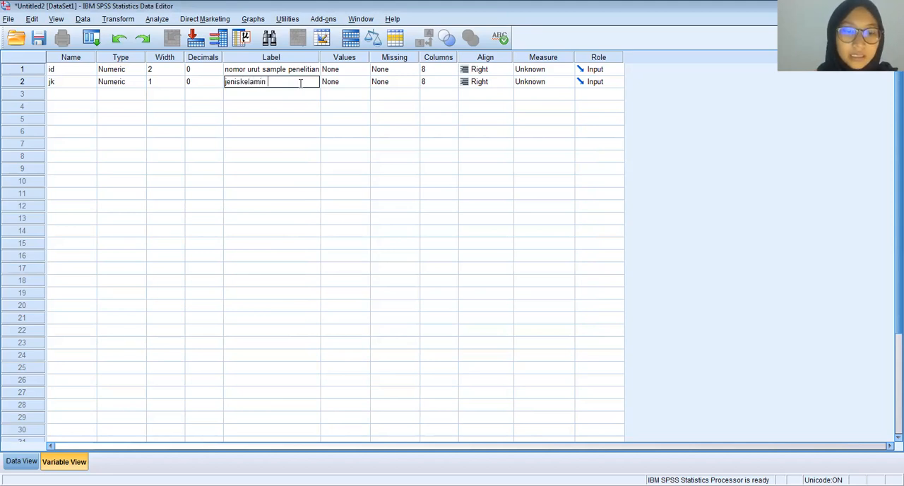
text( sample penelitian)
Assign value labels to the jk variable: 1 = "laki-laki" and 2 = "perempuan"
click(348, 86)
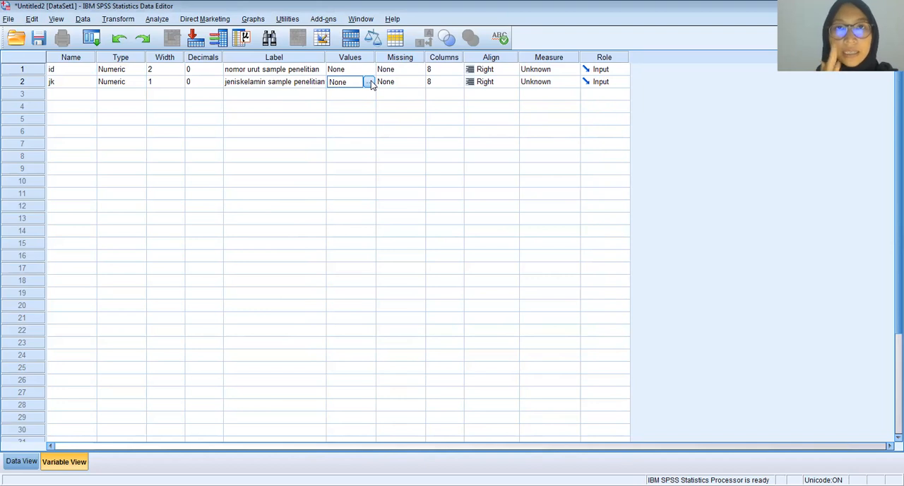
click(369, 82)
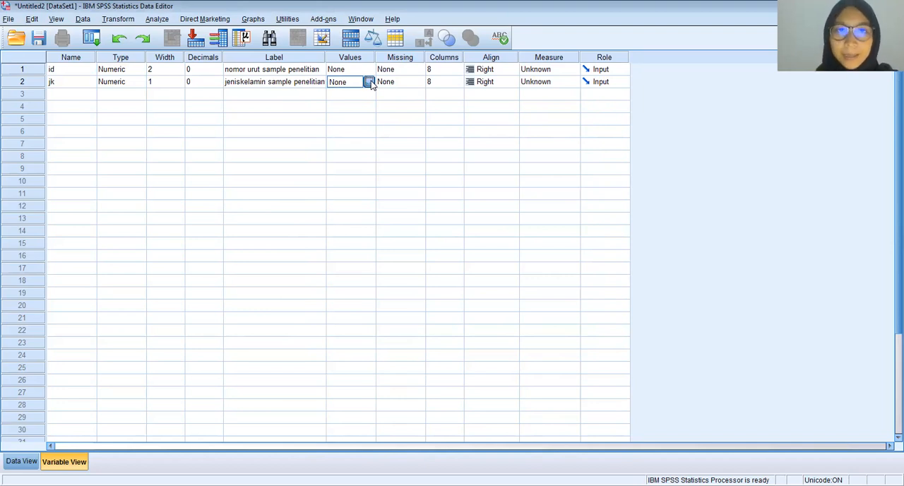
text(1)
click(386, 217)
text(l)
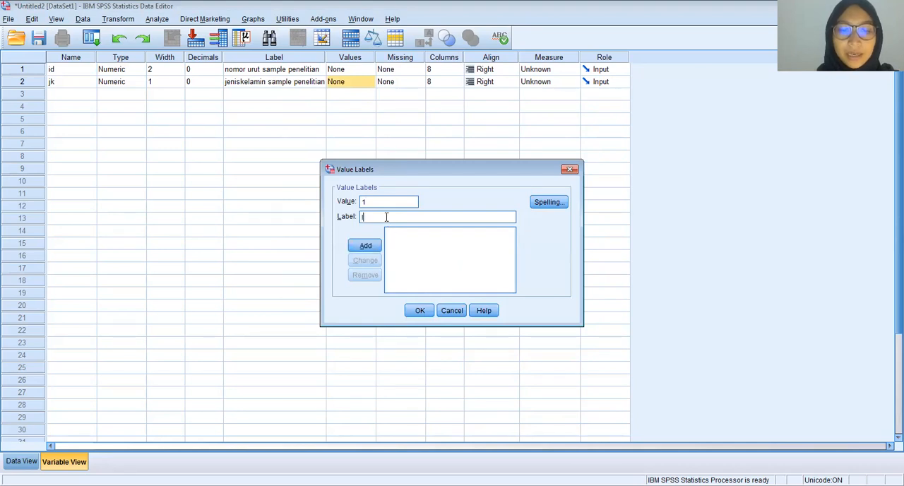
text(aki-laki)
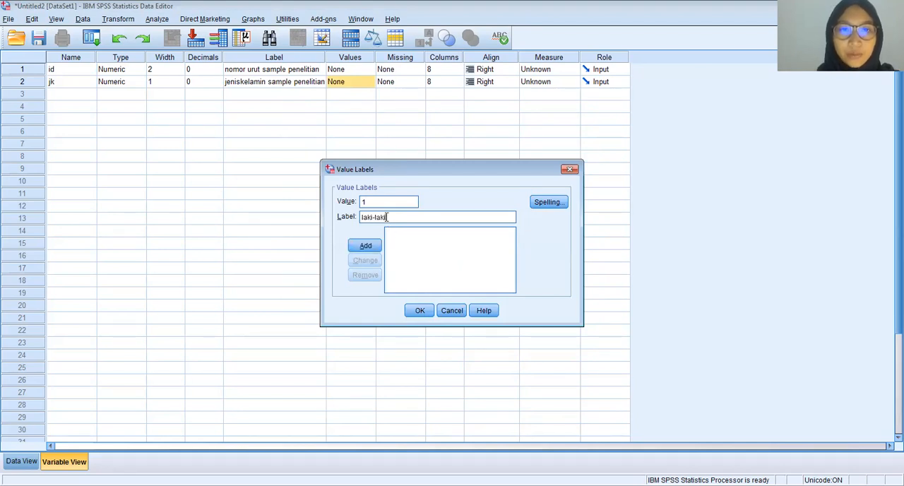
key(Return)
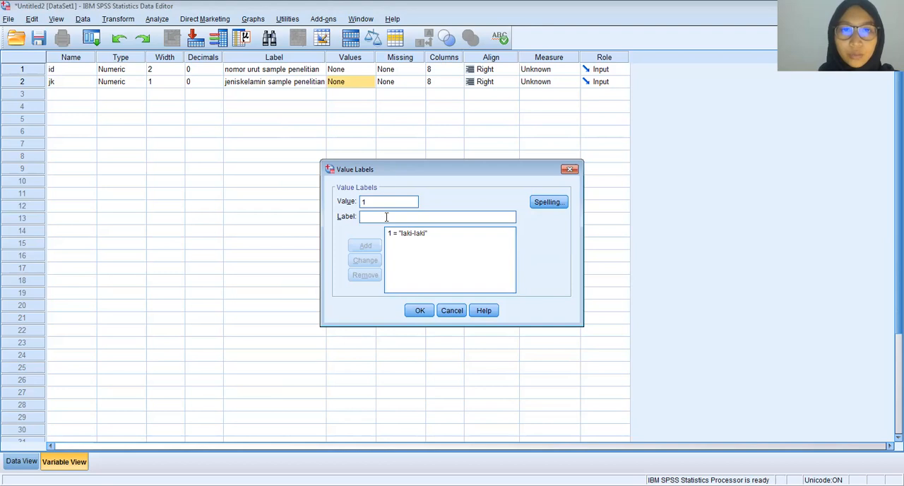
text(perempuan)
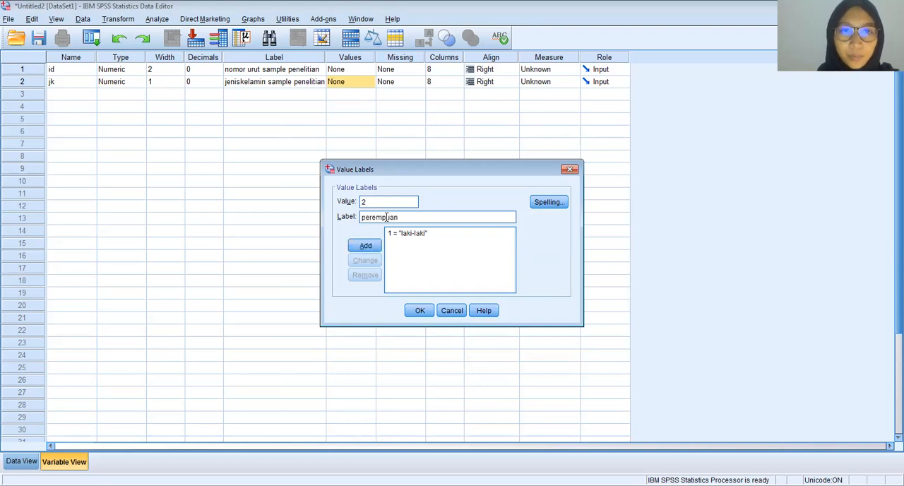
key(Return)
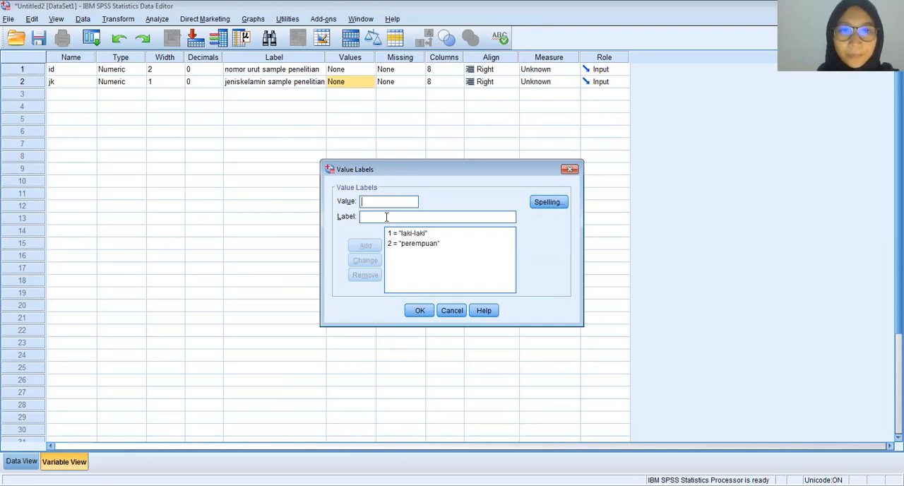
click(418, 313)
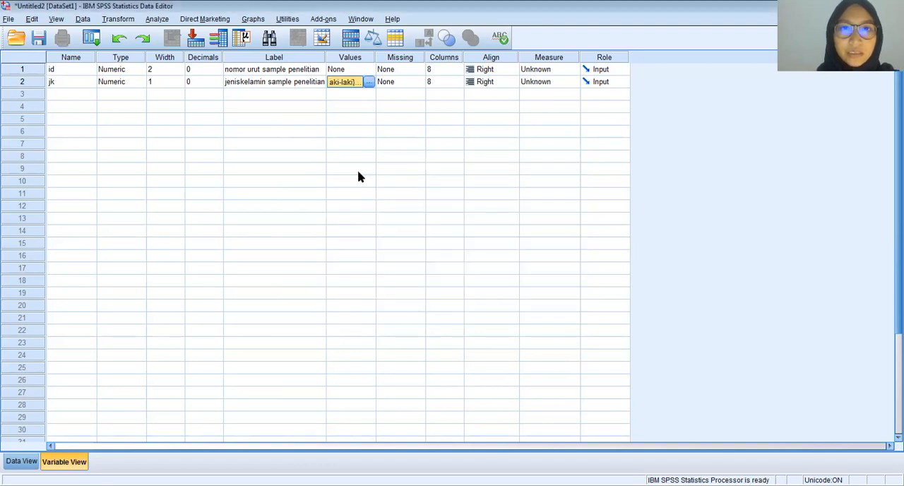
Define a numeric variable named usia in the third row with width 2 and 0 decimal places
click(85, 96)
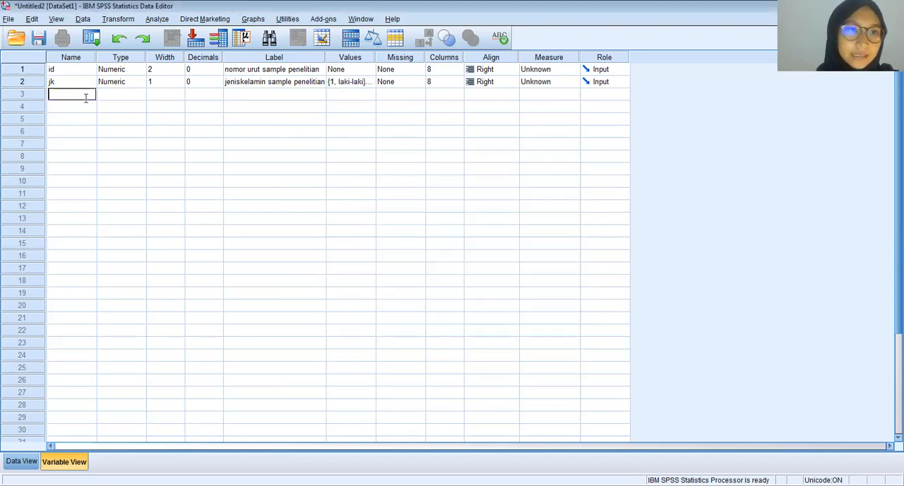
text(usia)
click(122, 96)
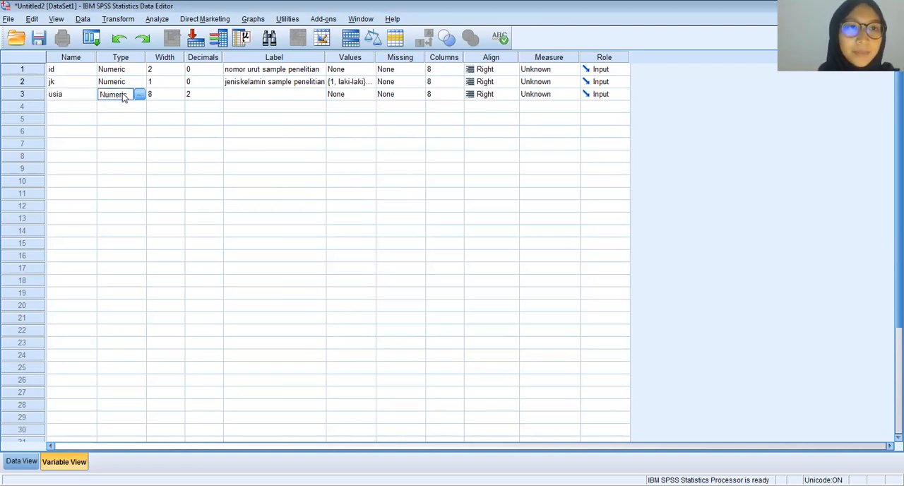
click(138, 98)
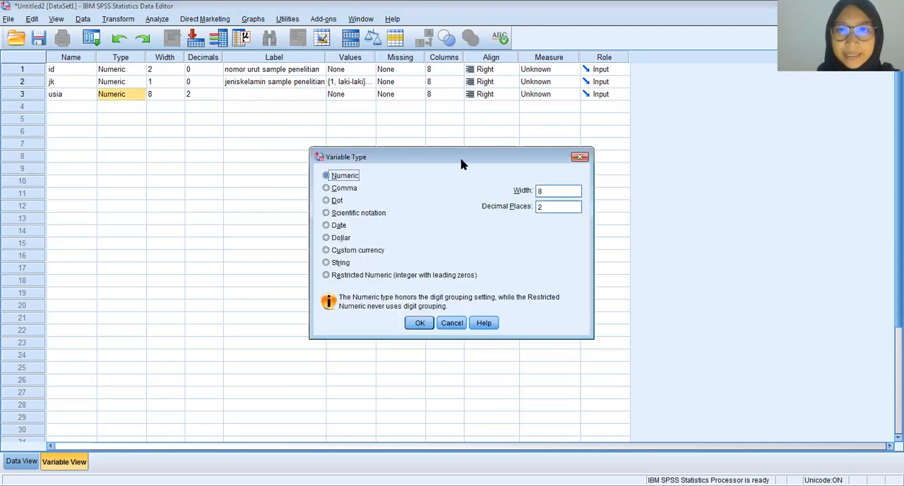
click(548, 191)
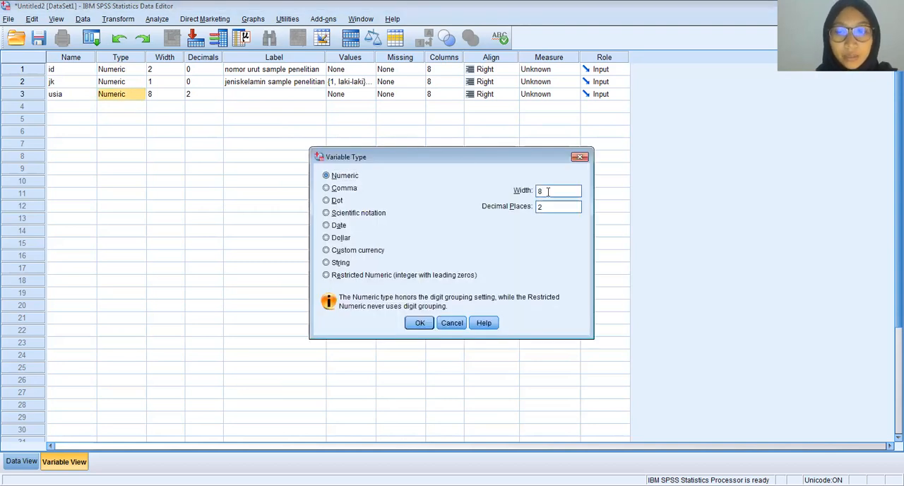
key(BackSpace)
text(2)
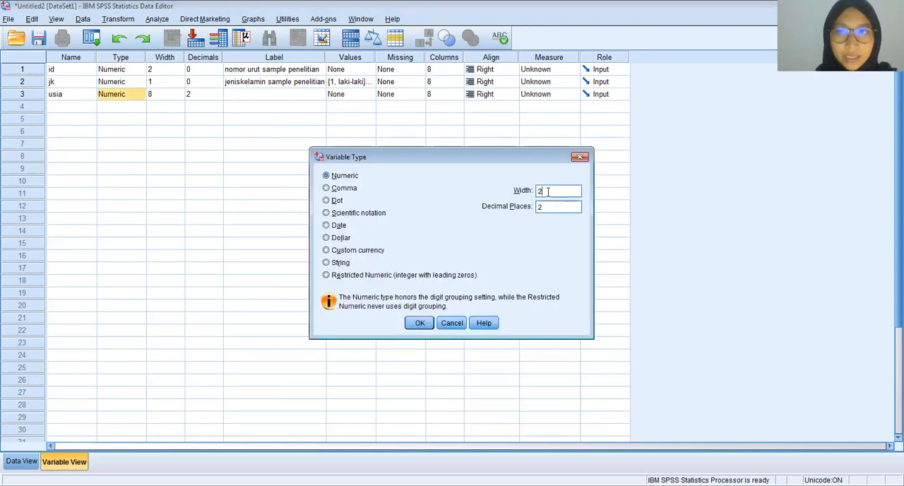
click(546, 203)
key(BackSpace)
text(0)
key(Return)
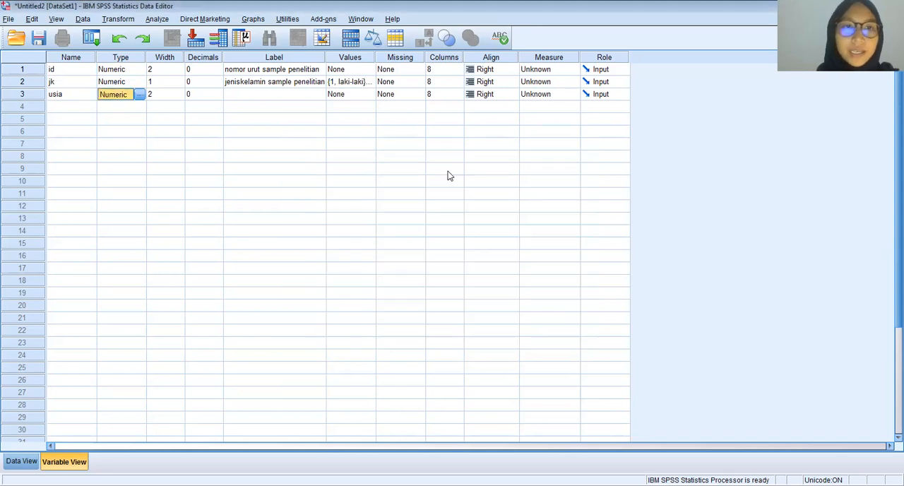
Give the usia variable the label "usia sample penelitian"
click(286, 94)
click(285, 94)
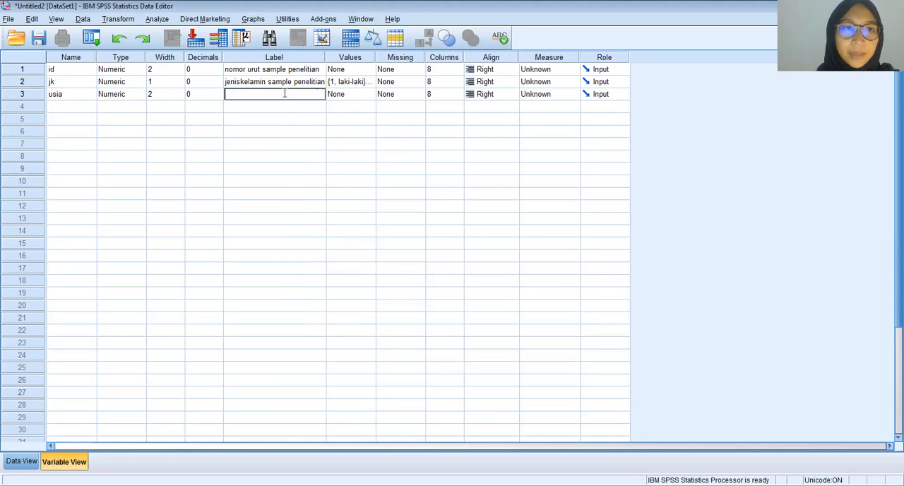
text(usia sample oene)
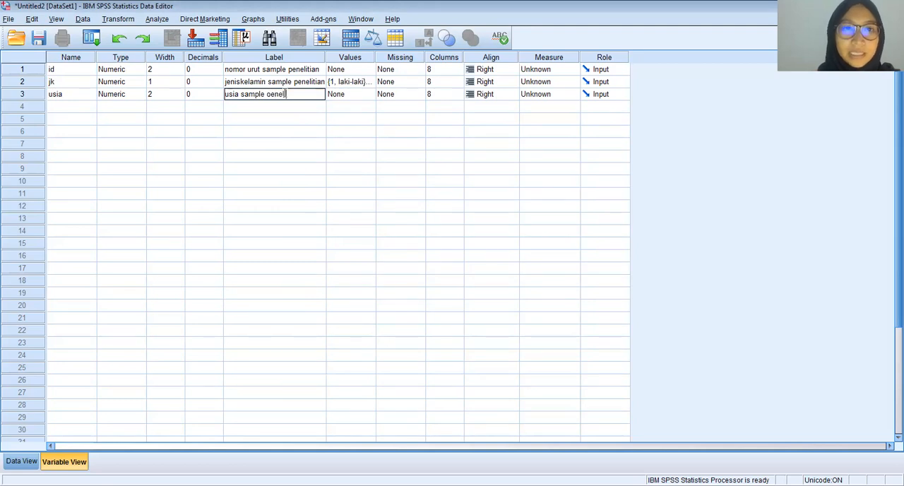
text(l)
key(BackSpace)
key(BackSpace)
key(BackSpace)
key(BackSpace)
key(BackSpace)
text(penelitian)
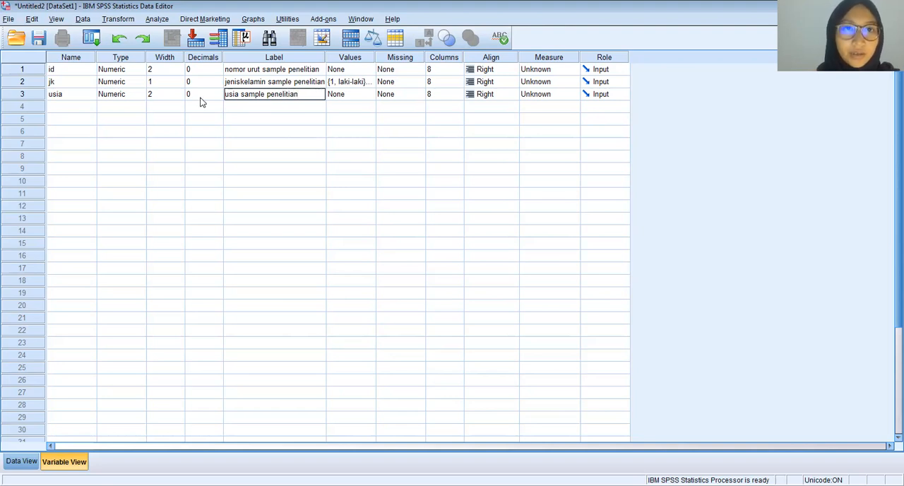
Define a numeric variable named pendidikan in the fourth row with width 1 and 0 decimal places
double_click(79, 106)
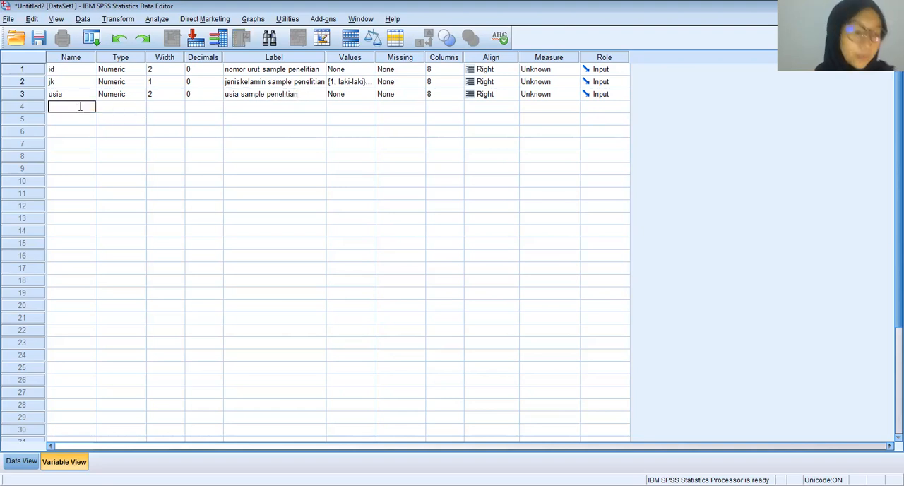
text(pendidikan)
click(105, 107)
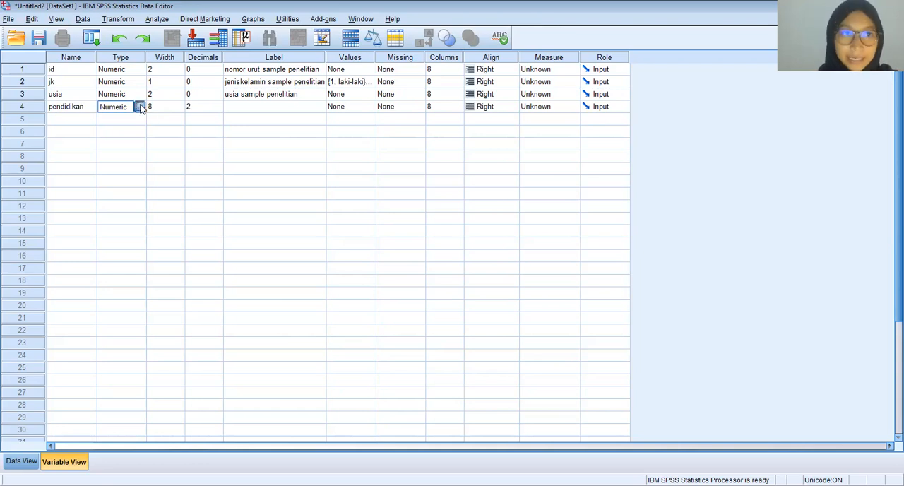
click(140, 106)
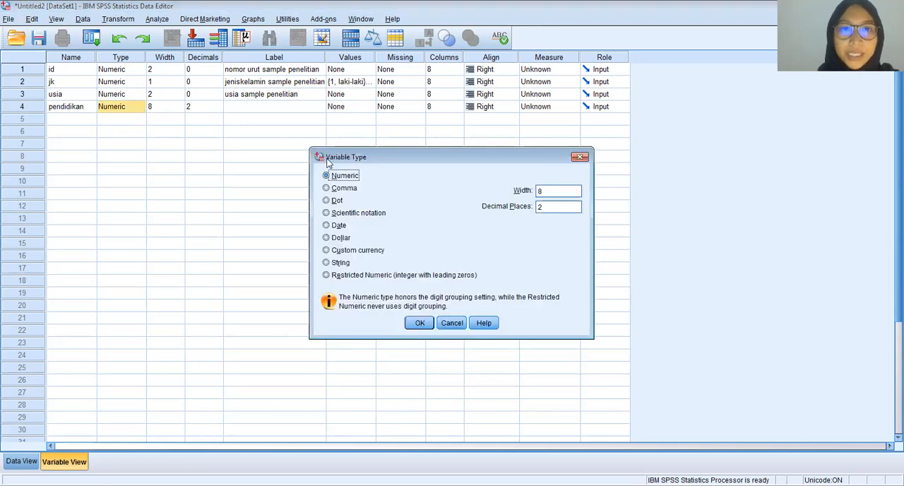
double_click(554, 192)
text(1)
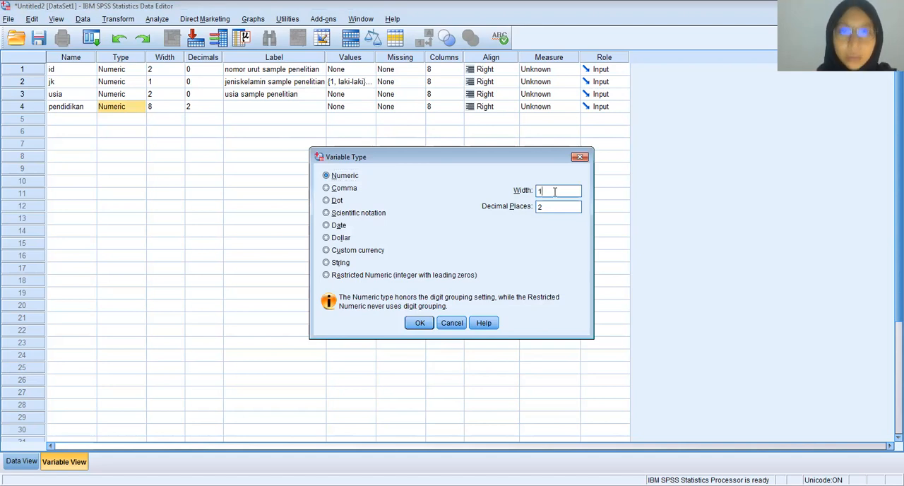
double_click(552, 208)
key(BackSpace)
text(0)
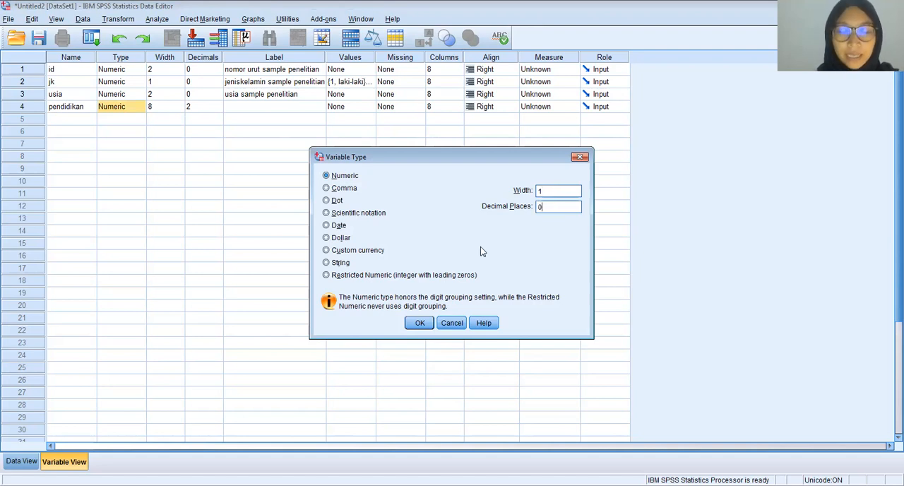
click(418, 323)
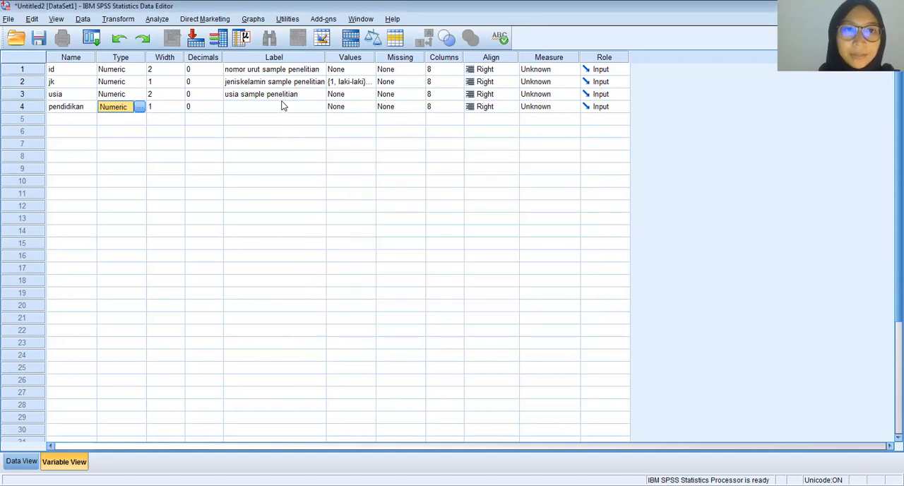
Give the pendidikan variable the label "pendidikan sample penelitian"
click(282, 107)
click(282, 106)
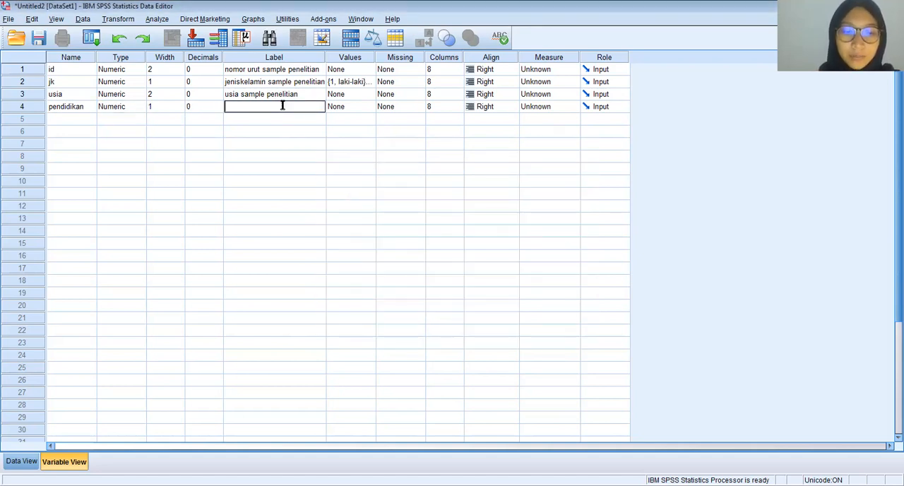
text(pendidi)
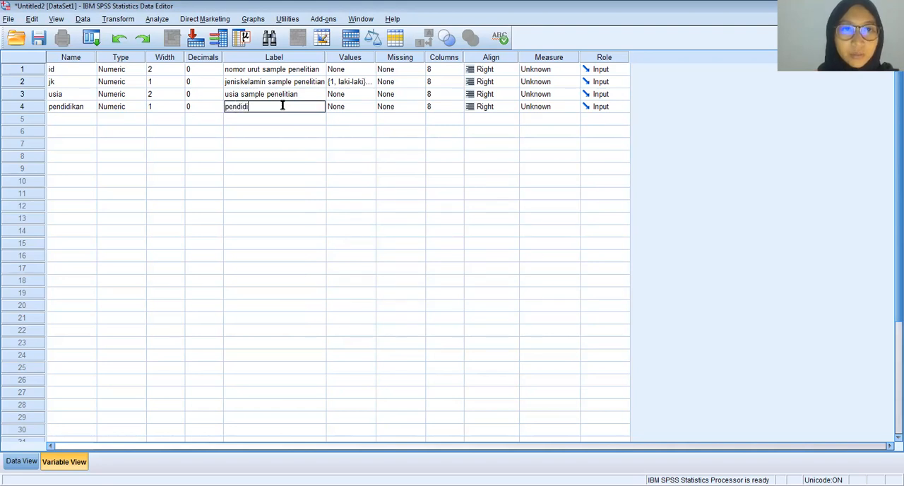
text(kan sam)
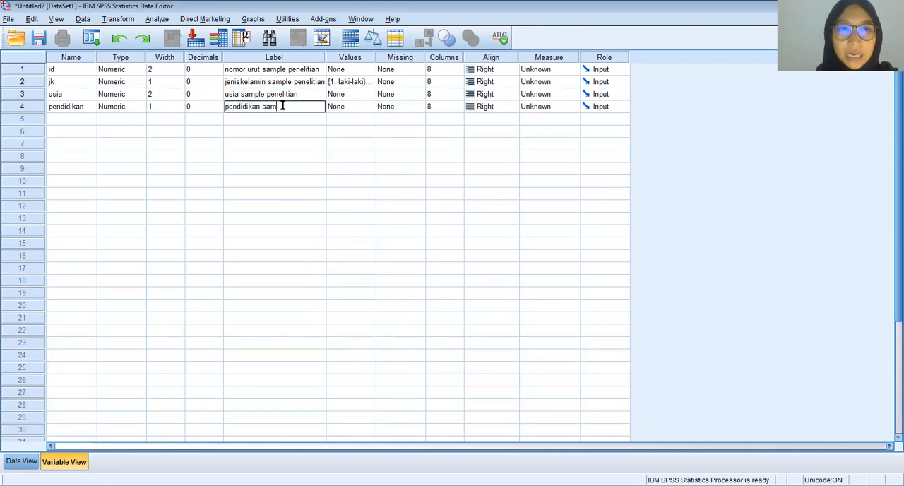
text(ple pen)
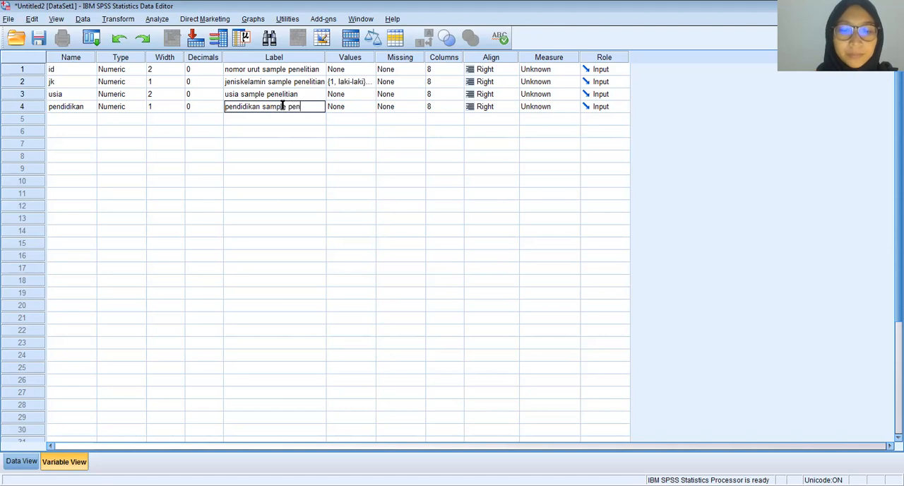
text(elitian)
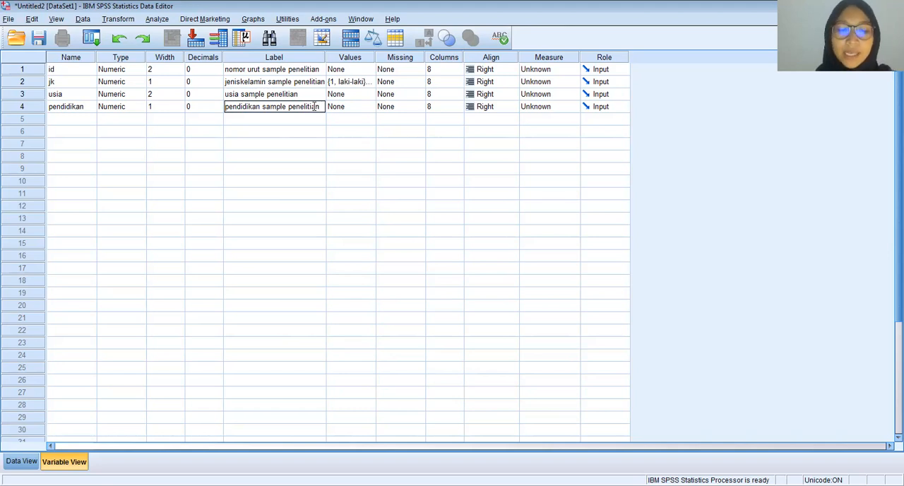
Assign value labels to the pendidikan variable: 1 = "SD", 2 = "SMP" and 3 = "SMA"
click(341, 107)
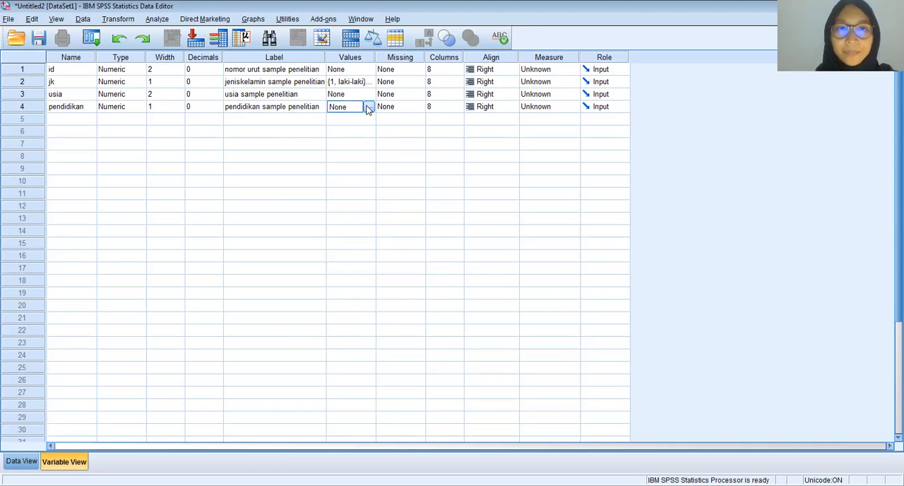
click(368, 108)
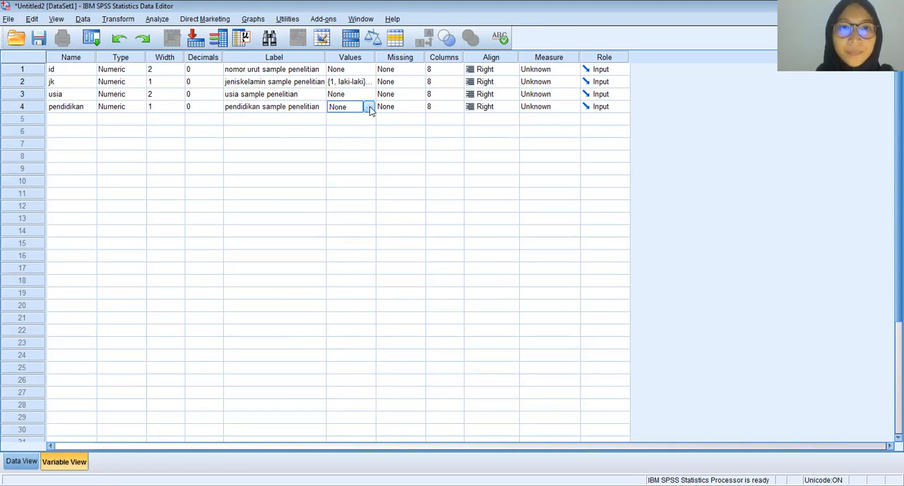
click(368, 108)
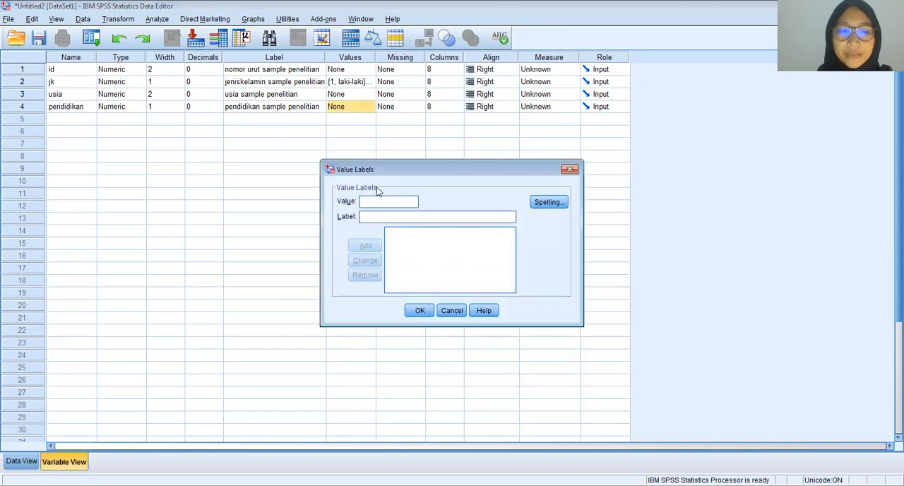
text(1)
click(378, 216)
text(SD)
click(365, 246)
text(2)
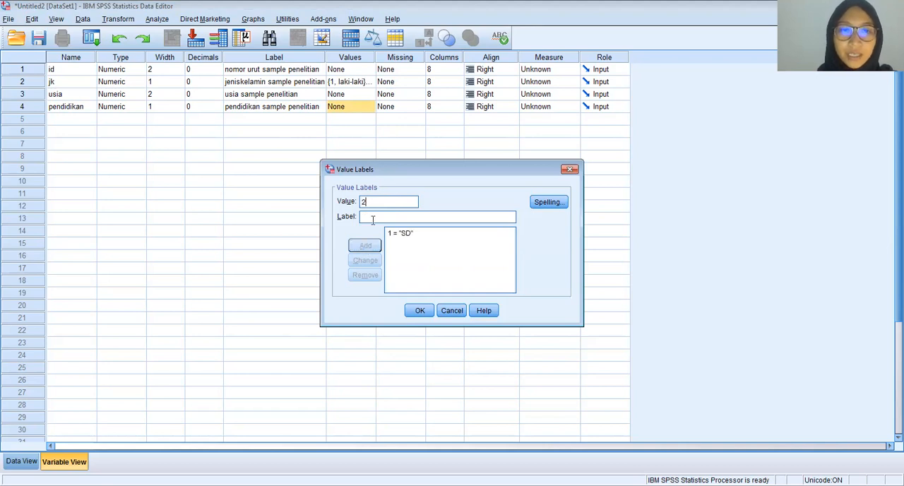
click(378, 216)
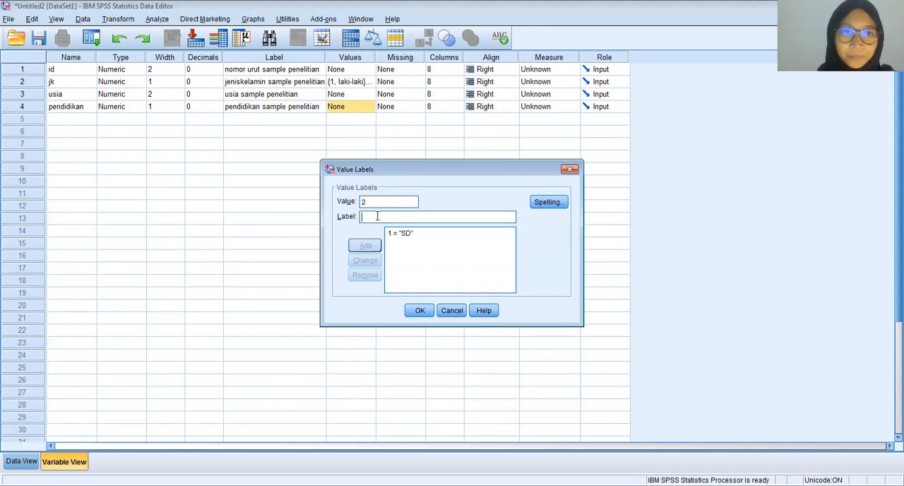
text(SMP)
key(Return)
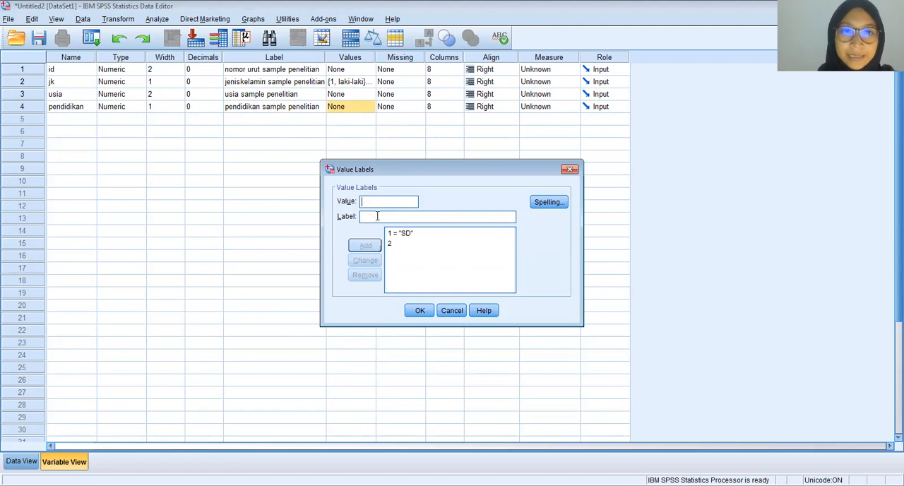
text(3)
click(377, 216)
text(SMA)
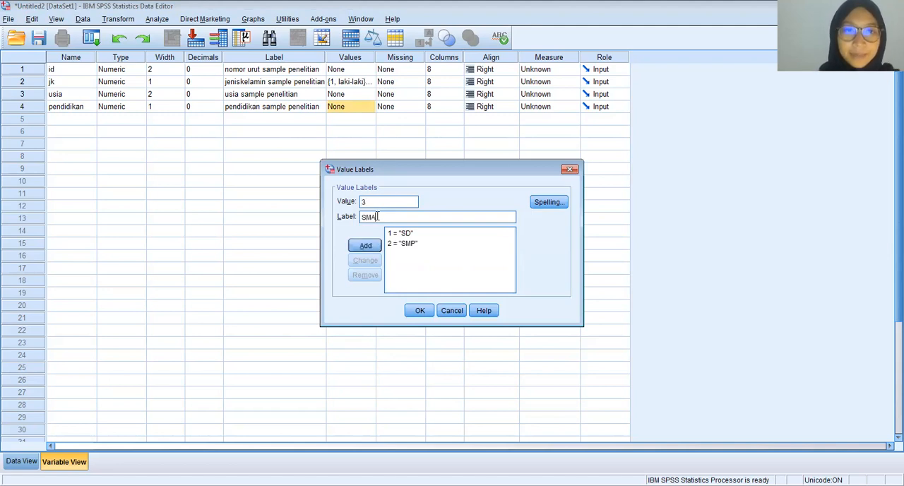
key(Return)
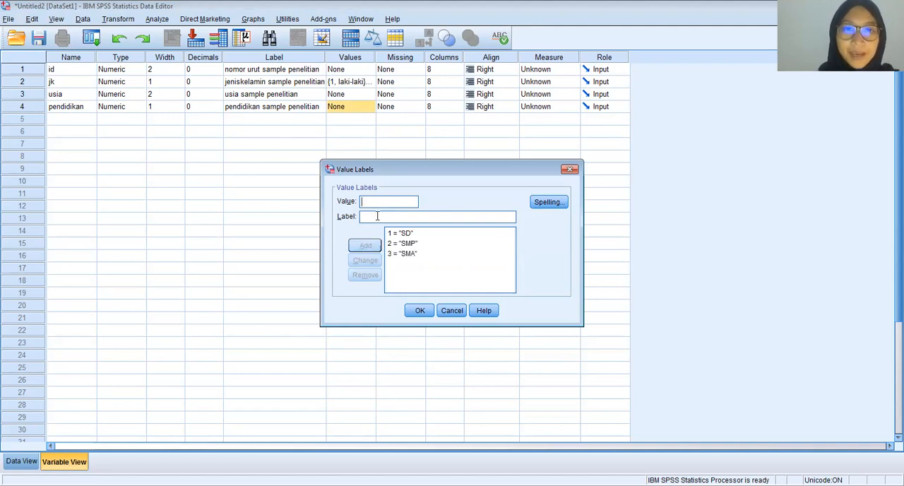
click(413, 313)
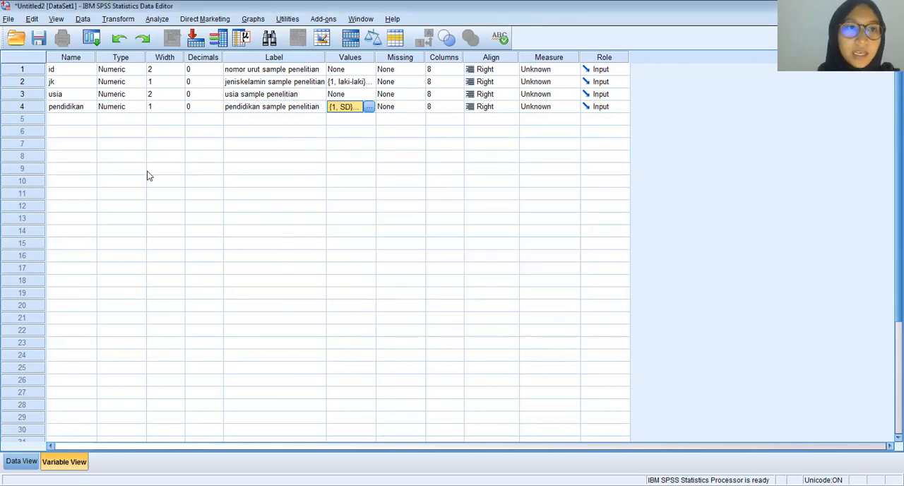
Name a new variable pemeriksaan_BI_pre in the fifth row
double_click(82, 121)
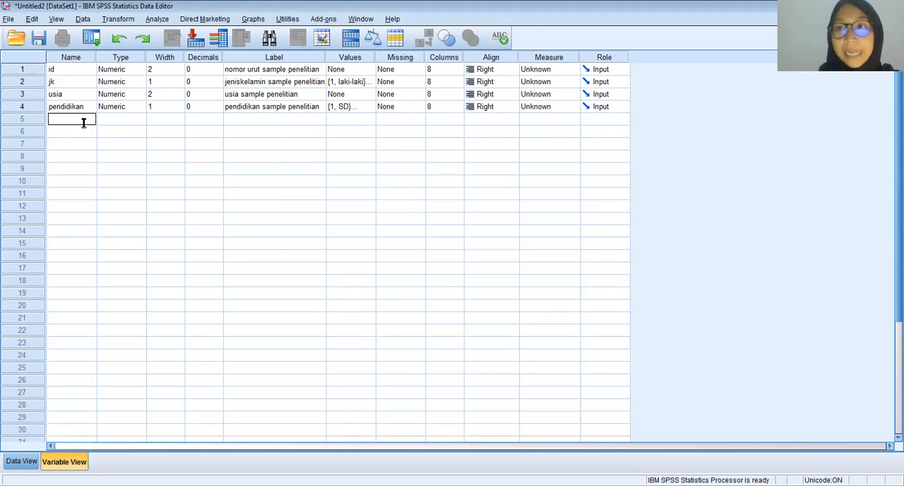
text(PENG)
key(BackSpace)
key(BackSpace)
key(BackSpace)
key(BackSpace)
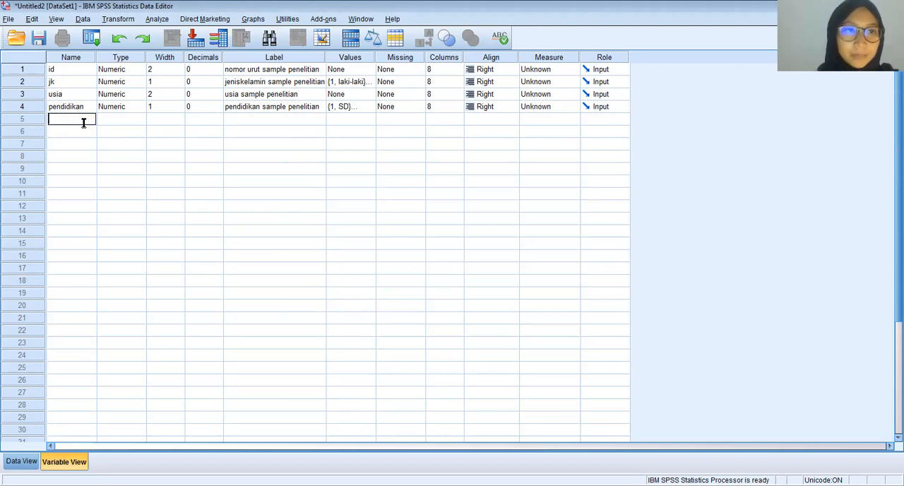
text(pemerik)
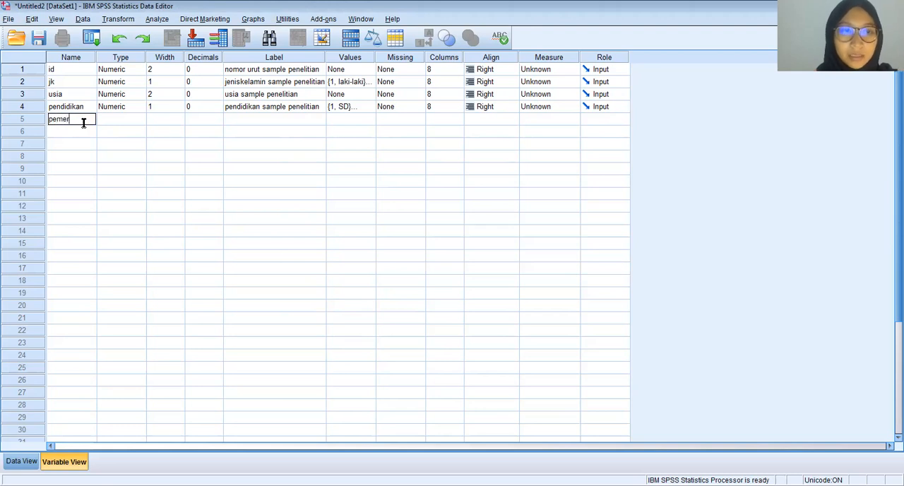
key(BackSpace)
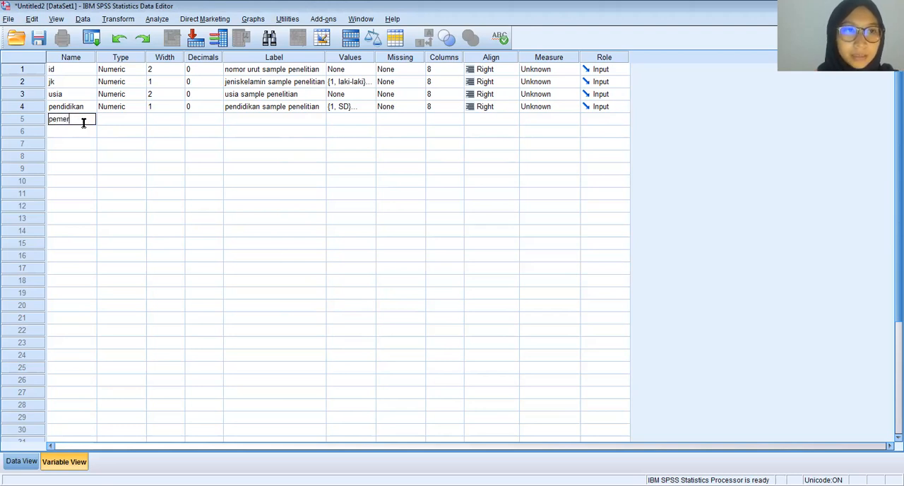
text(riksaan)
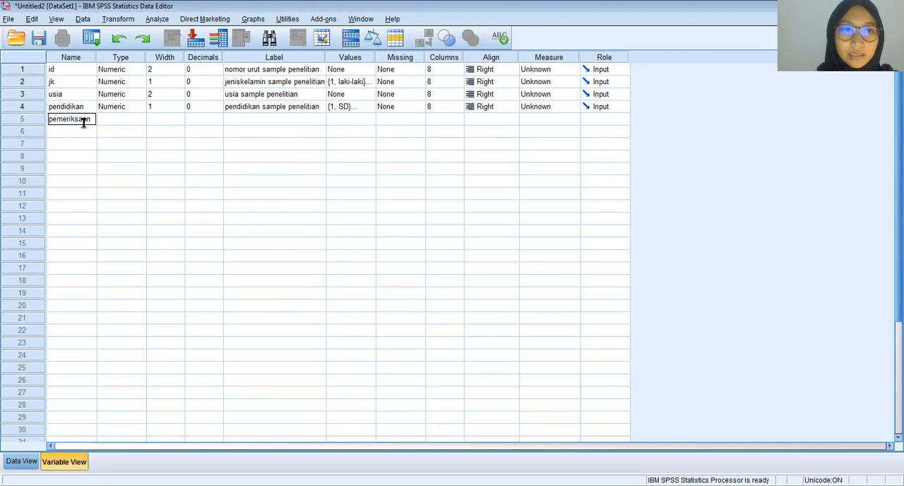
text(_BI_pre)
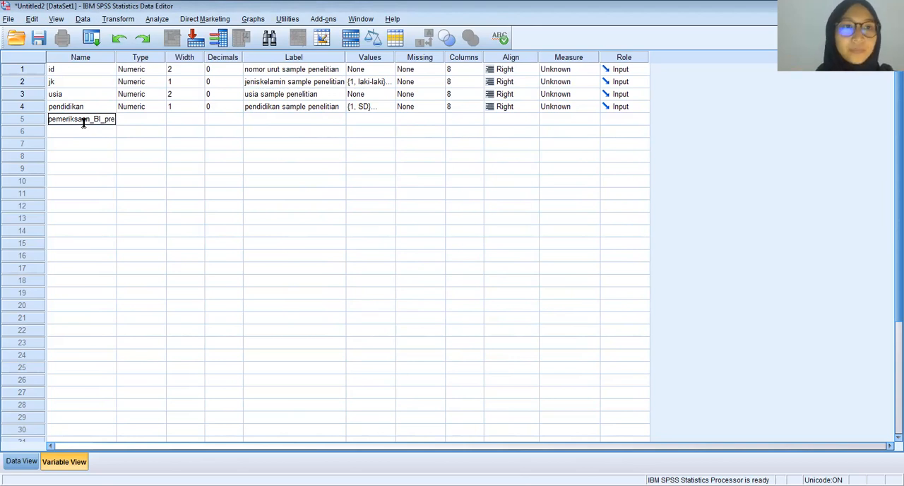
Set the numeric type of the pemeriksaan_BI_pre variable to width 2 and 0 decimal places
click(139, 120)
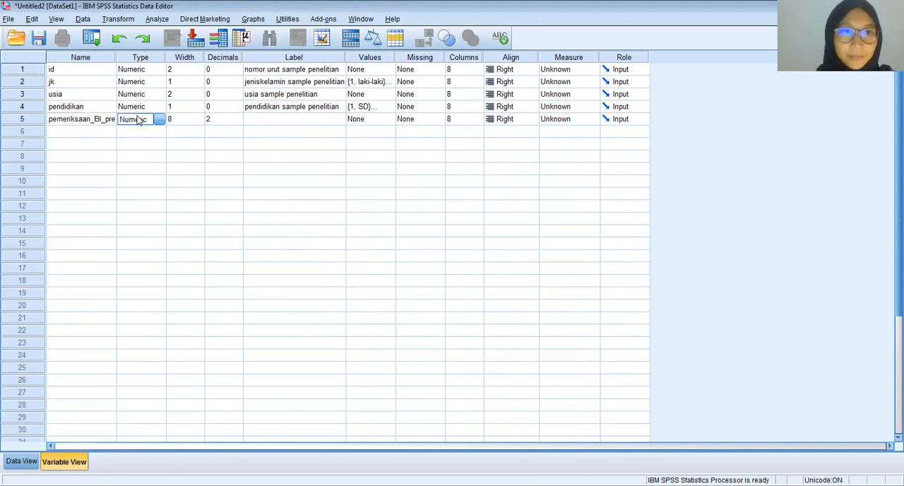
click(159, 120)
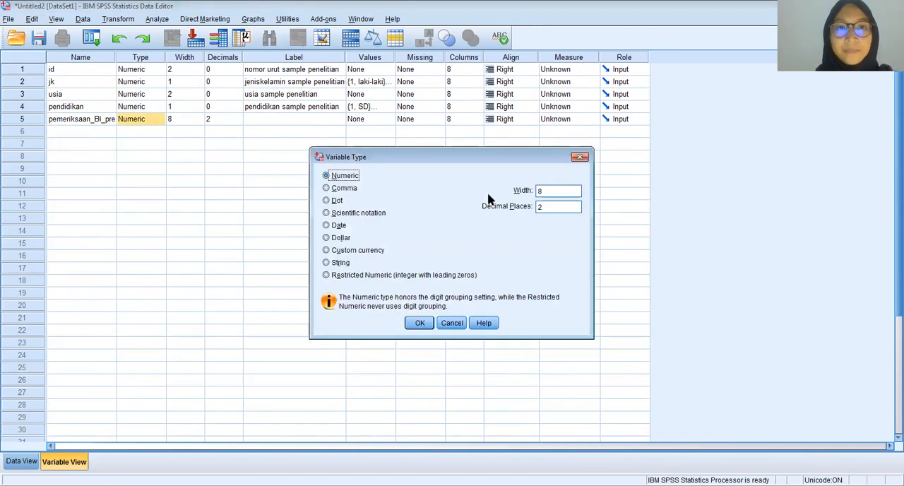
click(553, 194)
key(BackSpace)
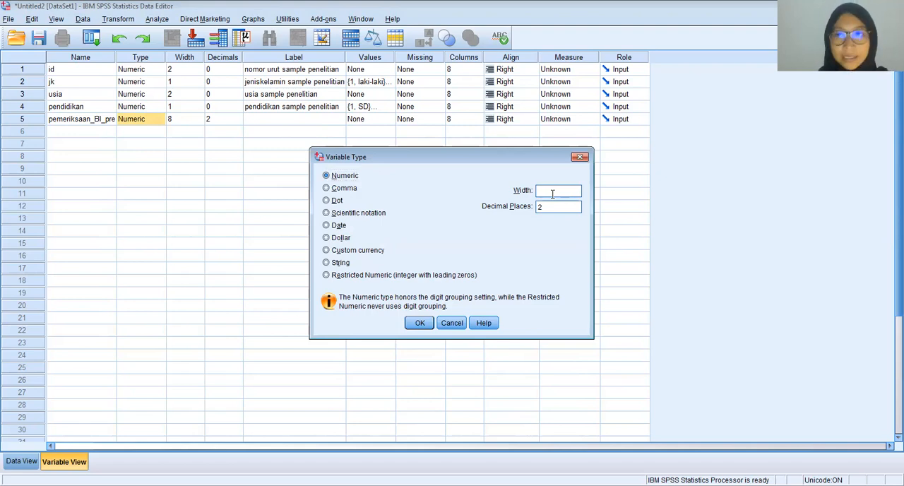
text(2)
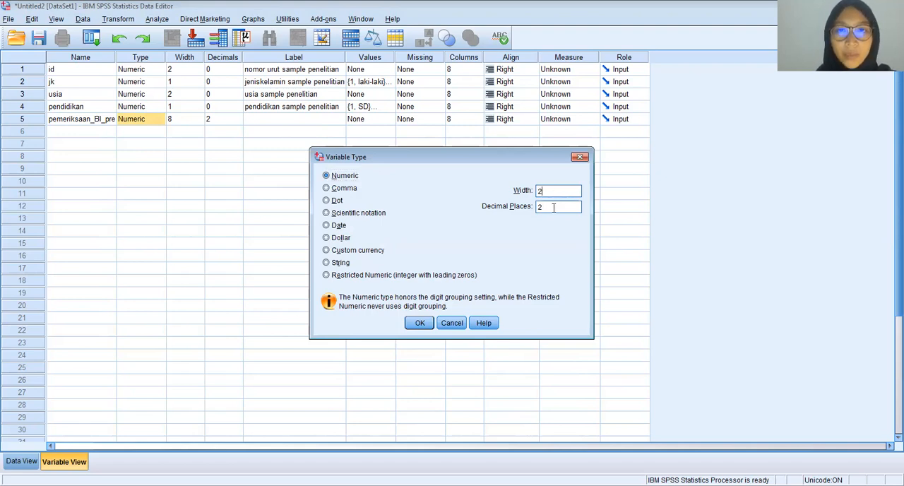
key(BackSpace)
text(0)
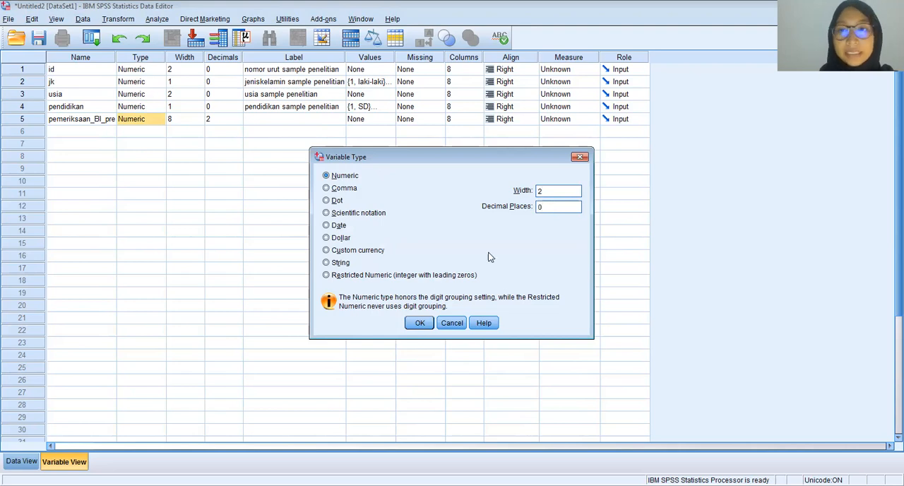
click(419, 322)
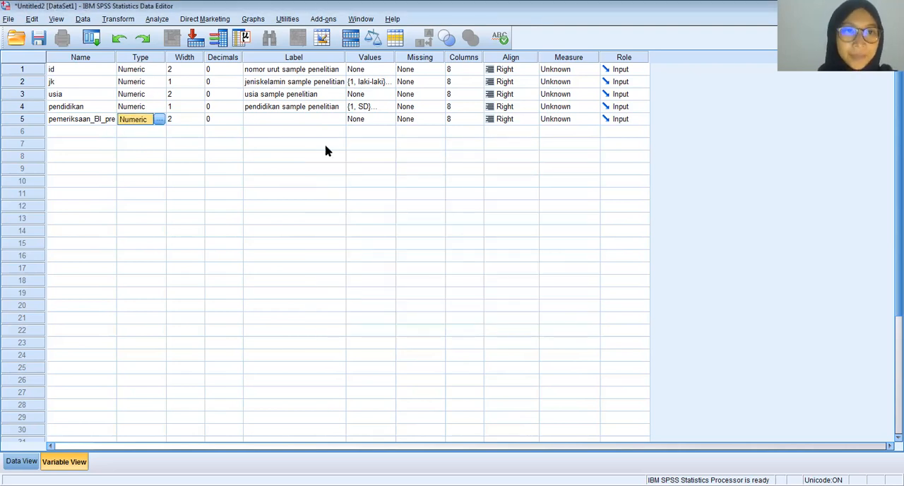
Give the pemeriksaan_BI_pre variable the label "pemeriksaan barthel indeks pre pada sample penelitian"
click(304, 119)
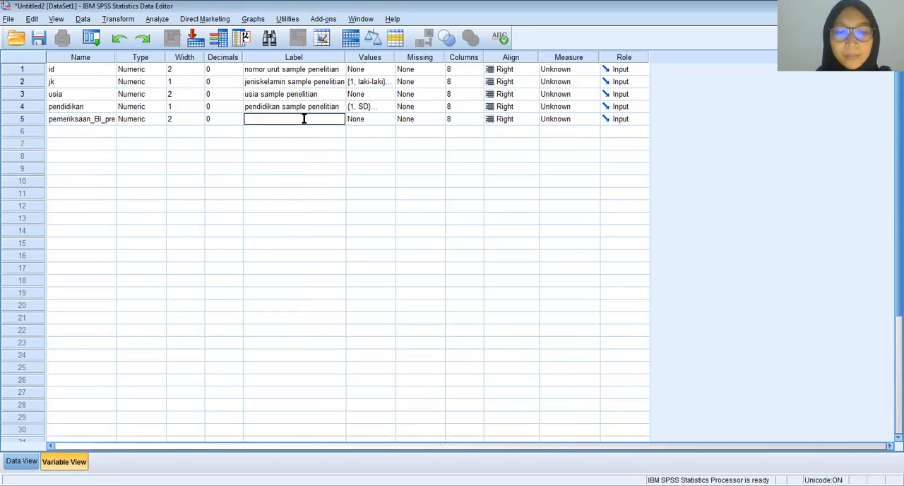
text(pemeri)
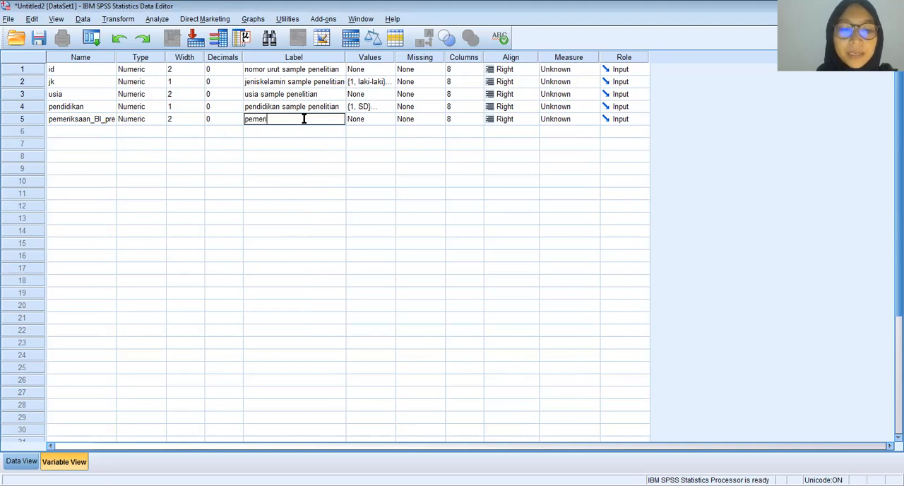
text(ksaan barthel)
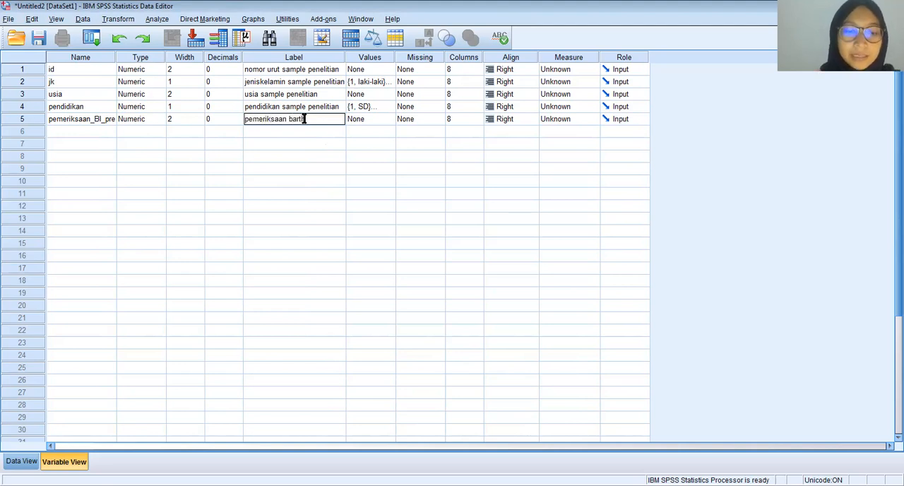
text( indeks)
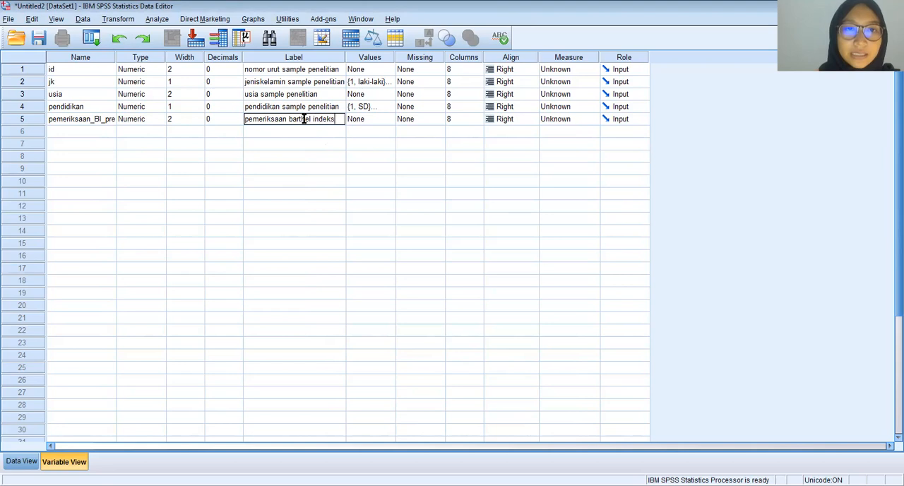
text( pre)
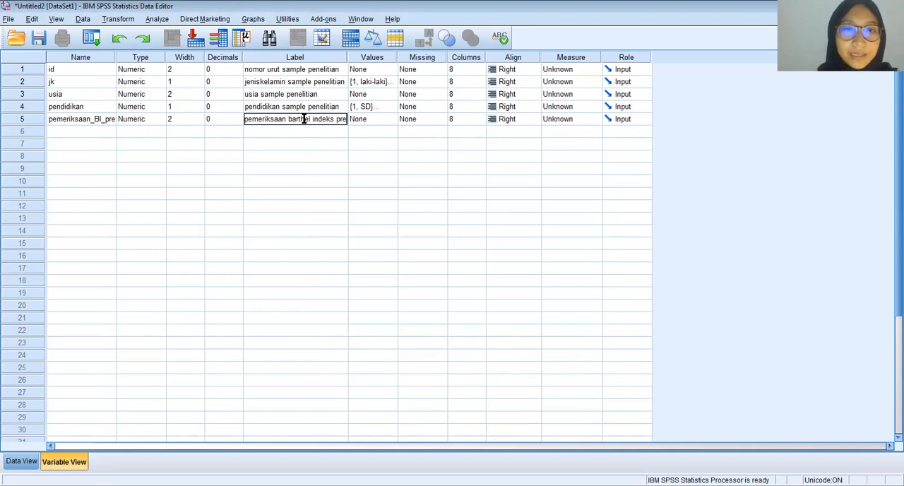
text( pada s)
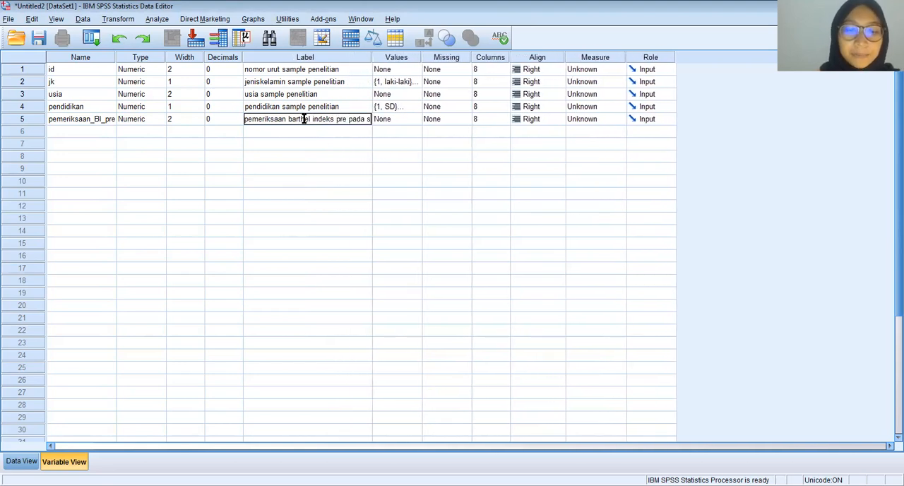
text(ample pene)
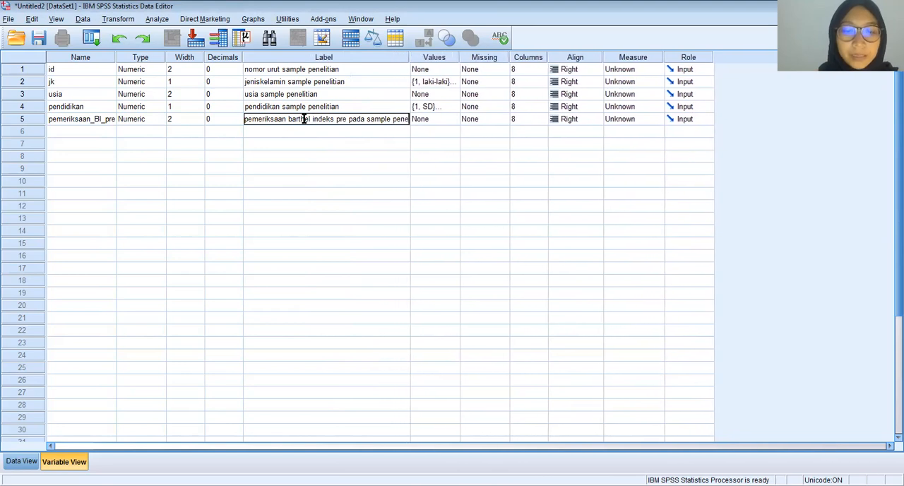
text(litian)
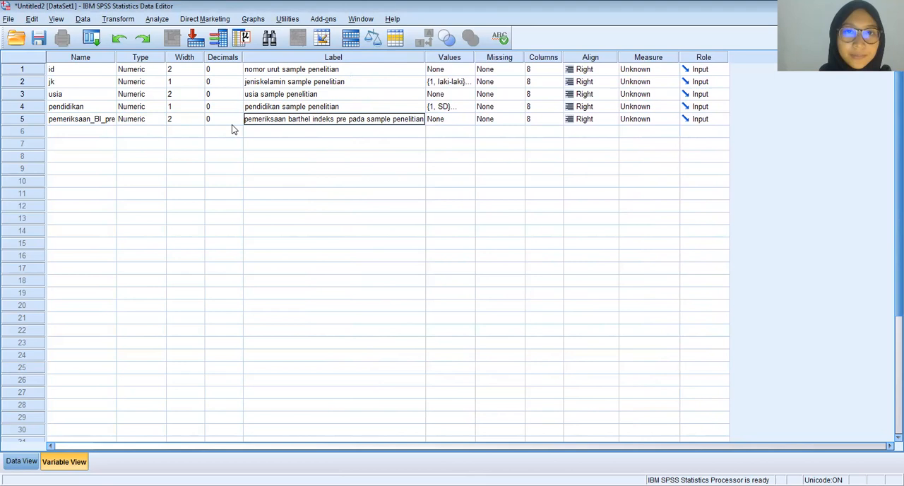
Name a new variable pemeriksaan_BI_post in the sixth row
click(91, 130)
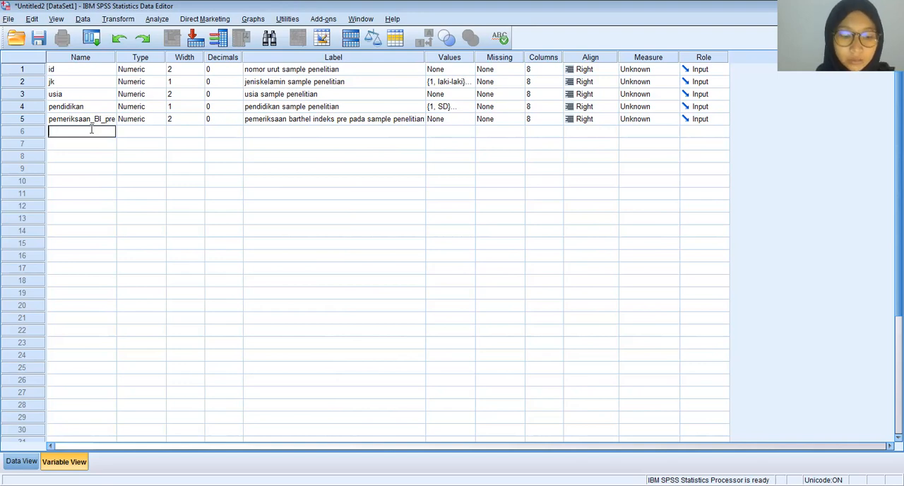
text(pemerik)
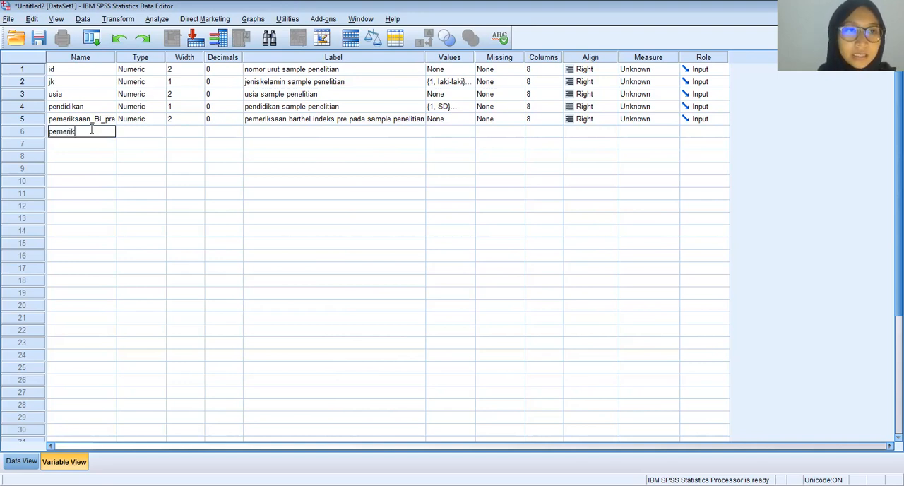
text(saan_B)
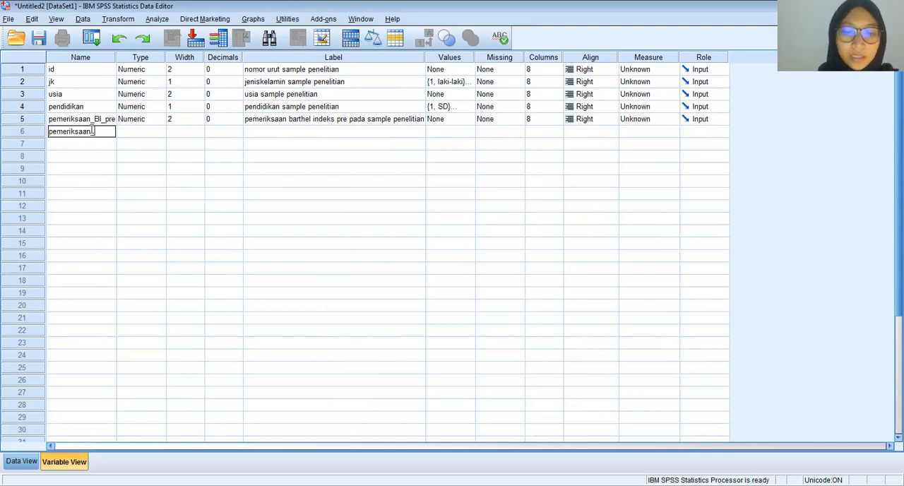
text(I_post)
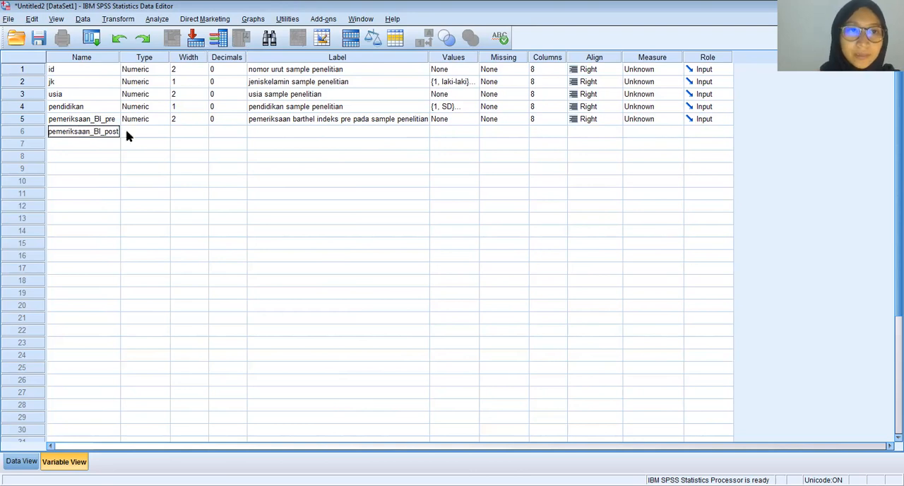
Set the numeric type of the pemeriksaan_BI_post variable to width 2 and 0 decimal places
click(141, 134)
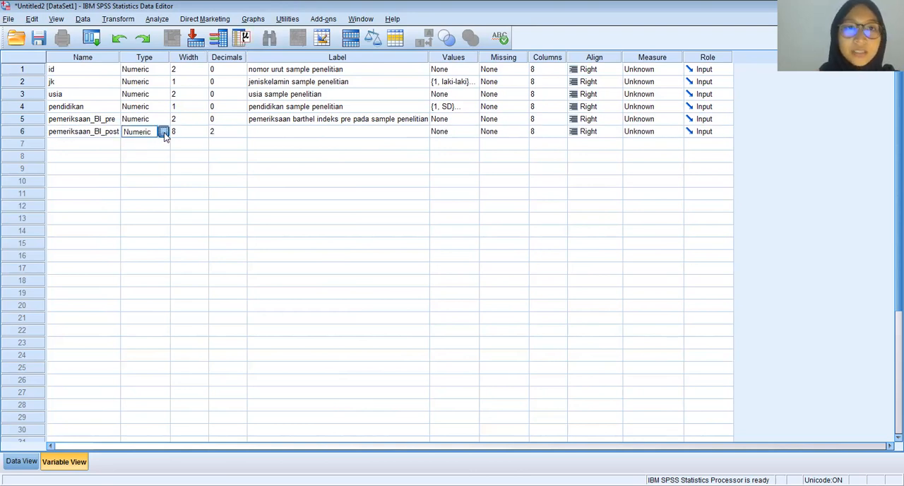
click(163, 132)
click(550, 190)
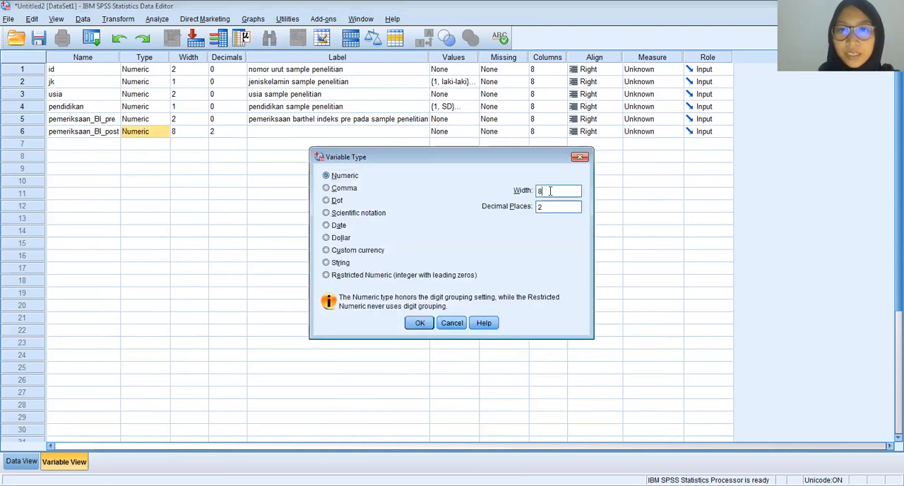
key(BackSpace)
text(2)
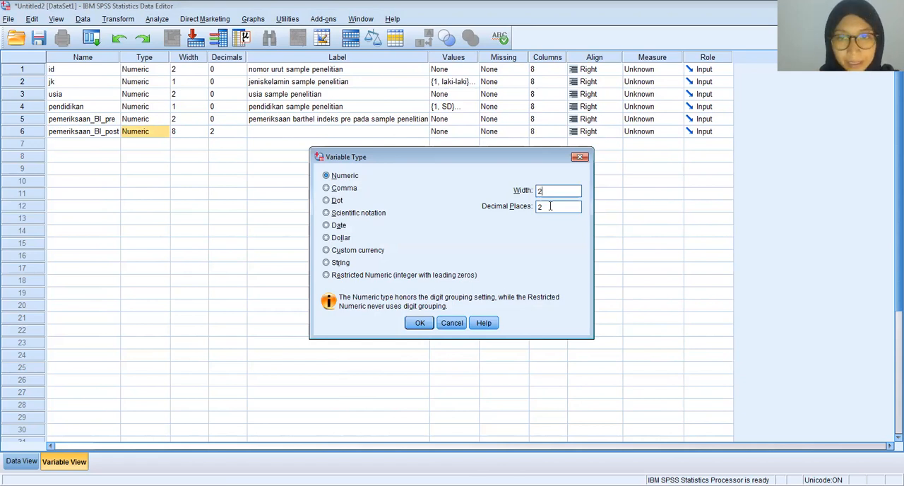
click(550, 206)
key(BackSpace)
text(0)
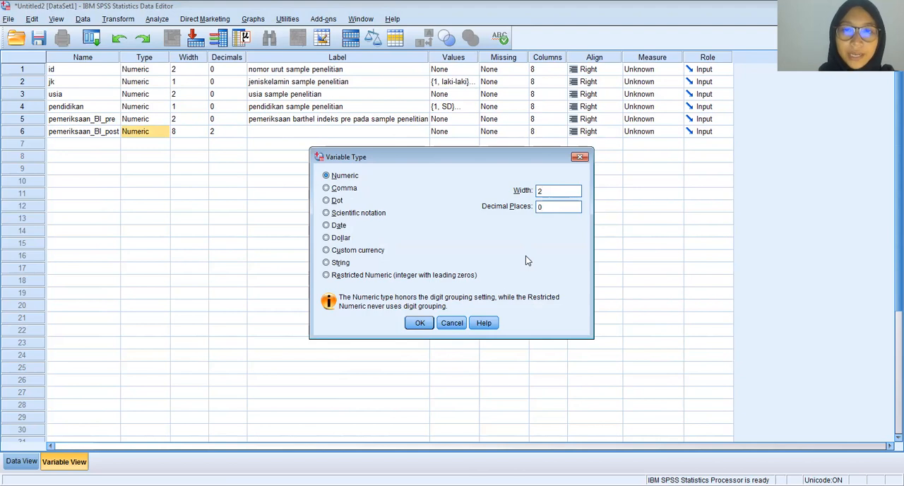
key(Return)
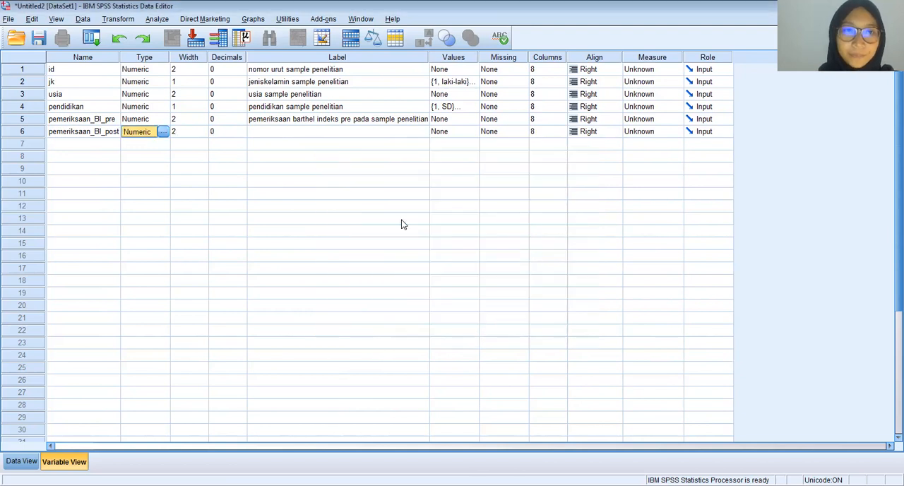
Give the pemeriksaan_BI_post variable the label "pemeriksaan barthel indeks post pada sample penelitian"
double_click(327, 131)
text(pemeriksaan barthel indeks post pada sample penelitian)
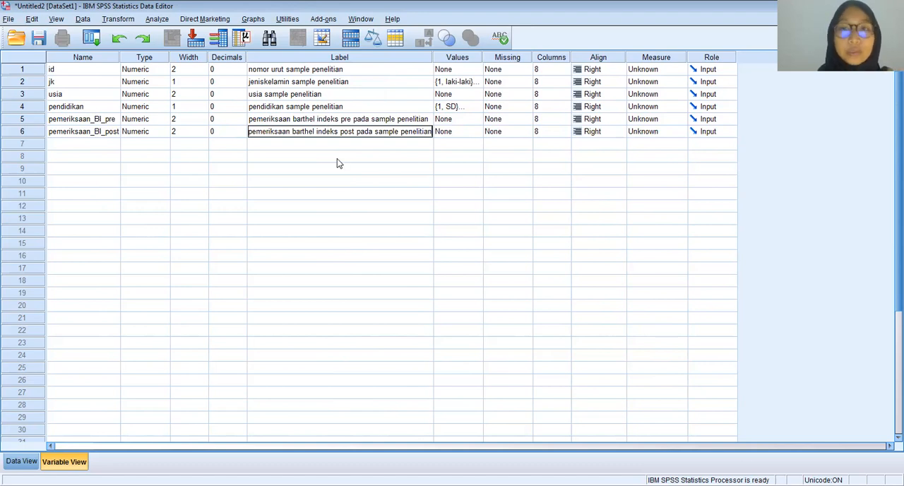
click(339, 157)
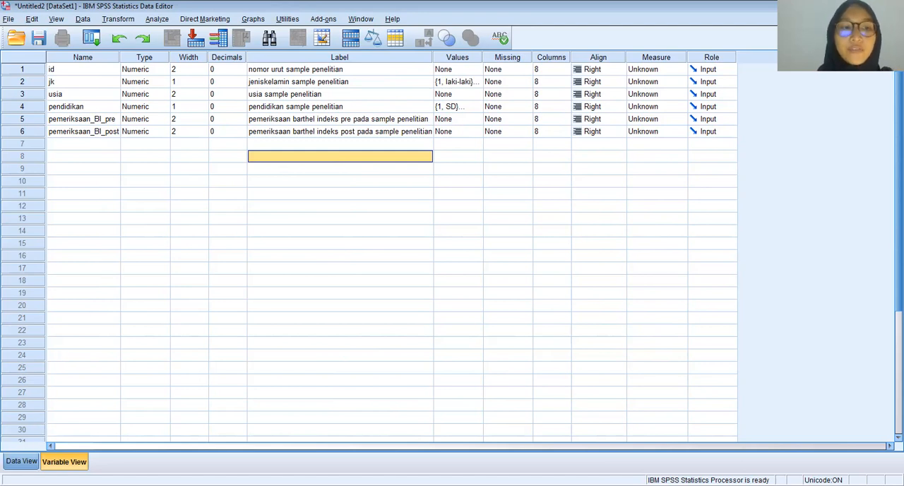
Switch from the variable definitions to the data sheet and select the first cell of the id column
click(21, 461)
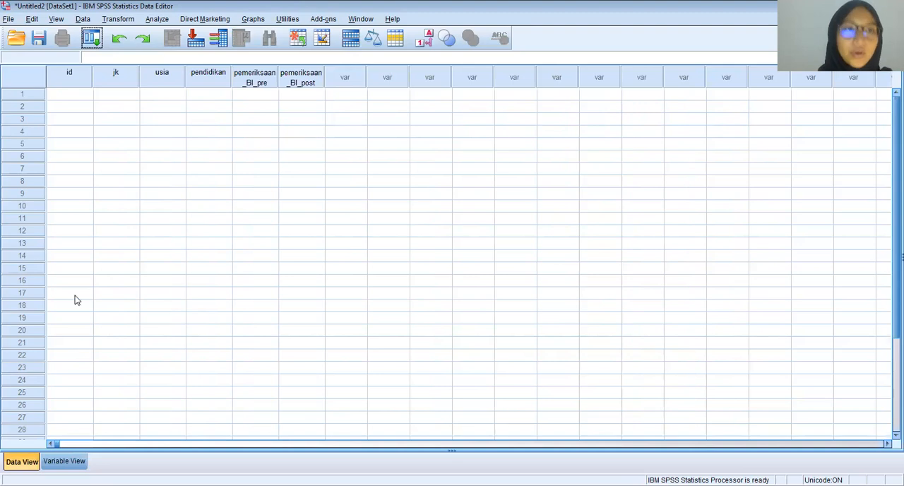
click(74, 94)
click(73, 94)
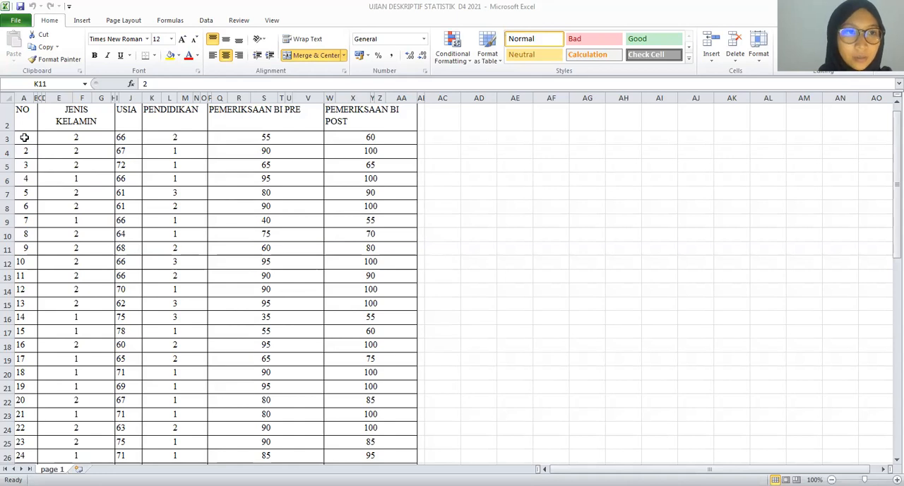
Switch to the Excel workbook UJIAN DESKRIPTIF STATISTIK D4 2021 and copy the sample numbers 1 to 30 from the NO column
double_click(24, 138)
drag(24, 138, 26, 145)
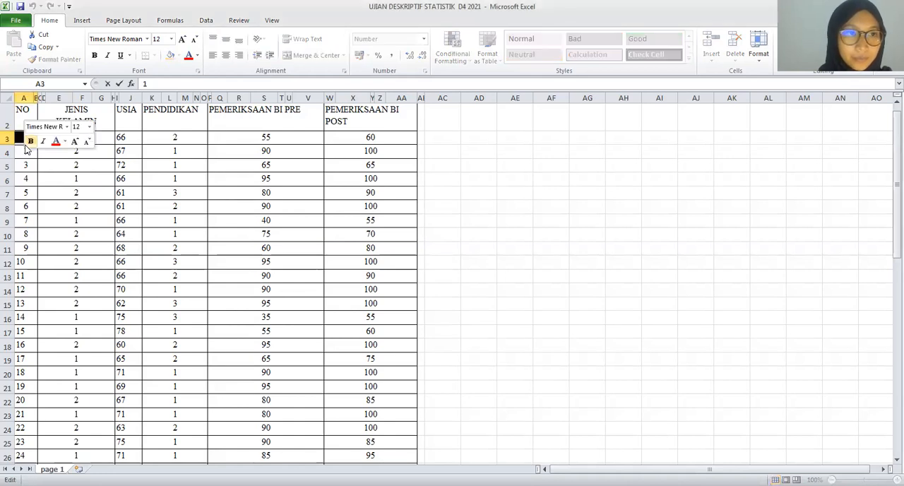
key(Escape)
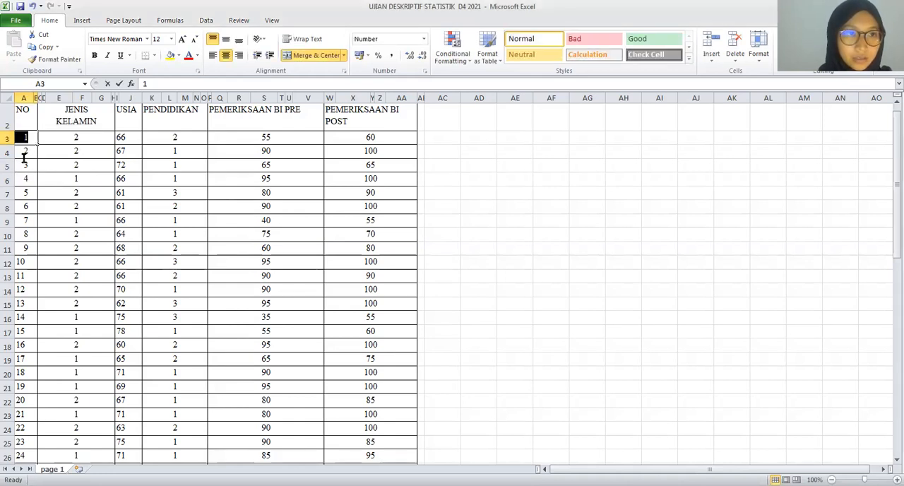
click(25, 148)
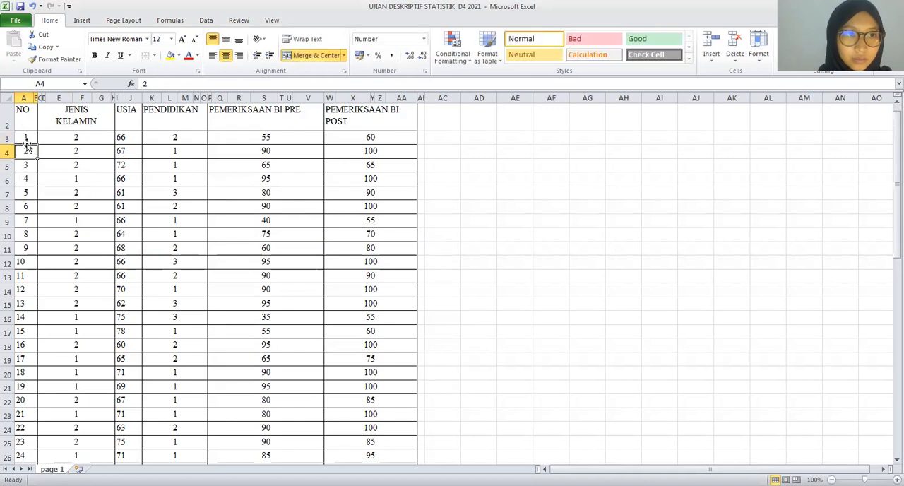
mouse_move(26, 138)
mouse_down()
mouse_move(27, 463)
mouse_move(35, 89)
mouse_move(30, 150)
mouse_up()
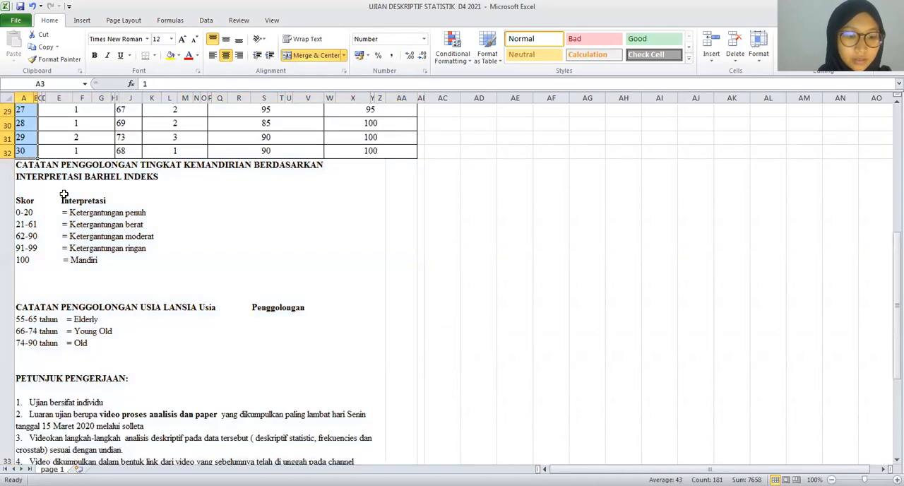
key(ctrl+c)
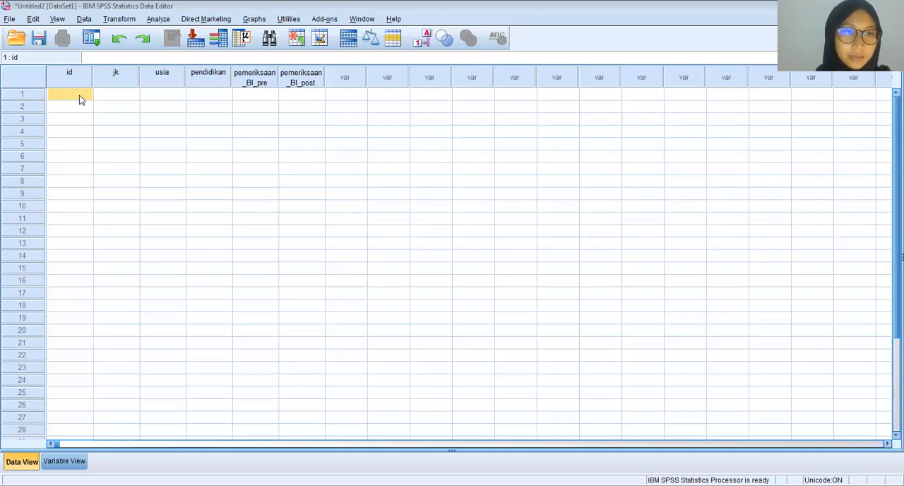
Back in SPSS, fill the id and jk columns for cases 1 to 30 with the NO and JENIS KELAMIN values copied from Excel
click(79, 100)
drag(80, 99, 66, 399)
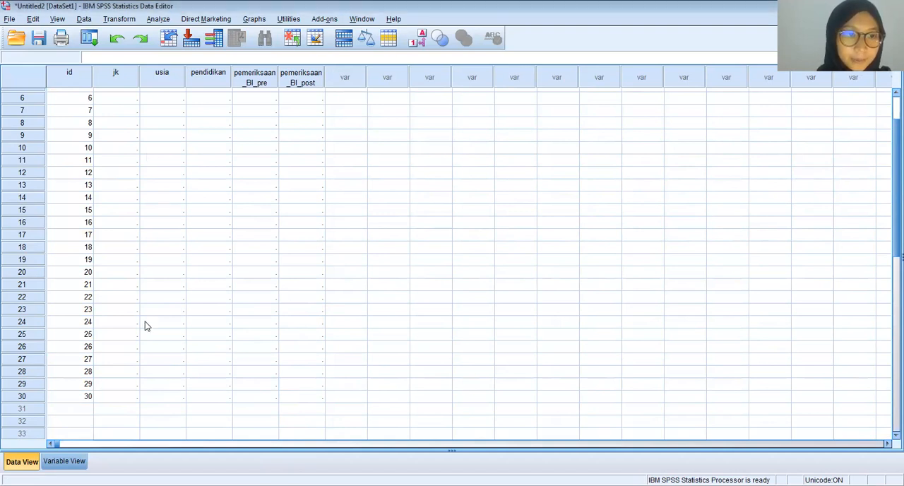
drag(124, 396, 128, 77)
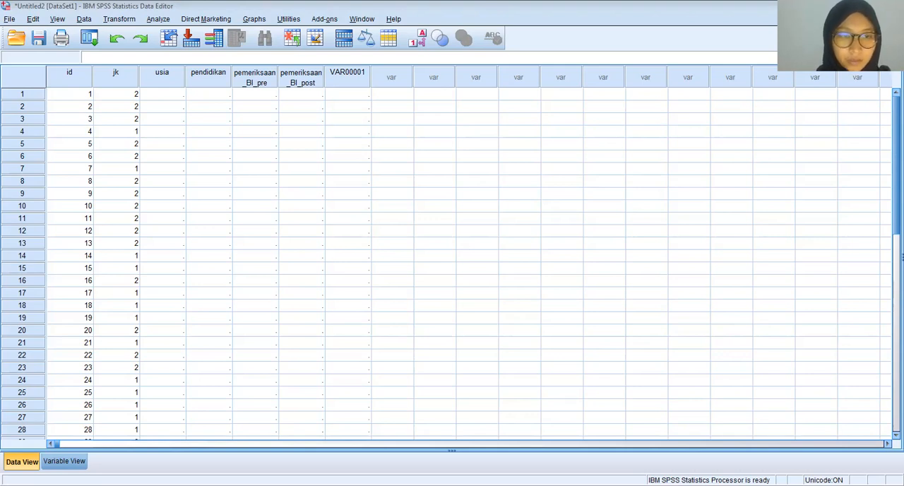
Paste the USIA and PENDIDIKAN values from Excel into the usia and pendidikan columns for cases 1 to 30
drag(176, 97, 171, 408)
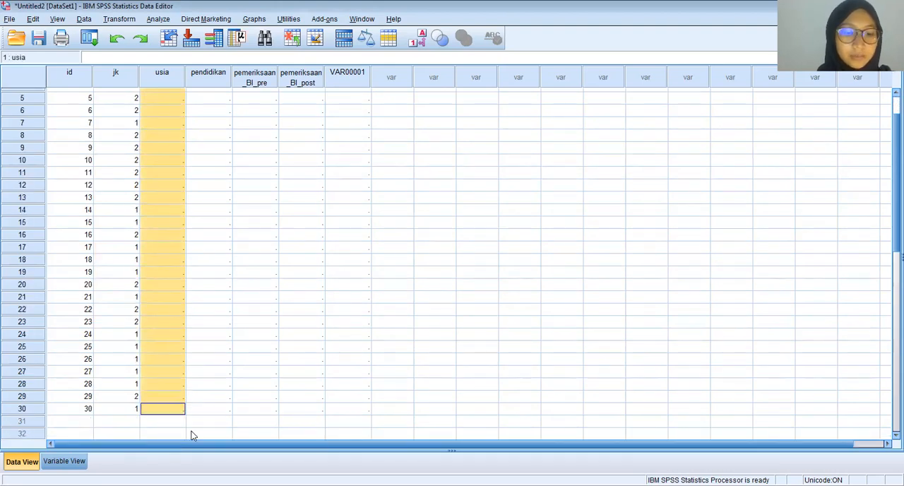
key(ctrl+v)
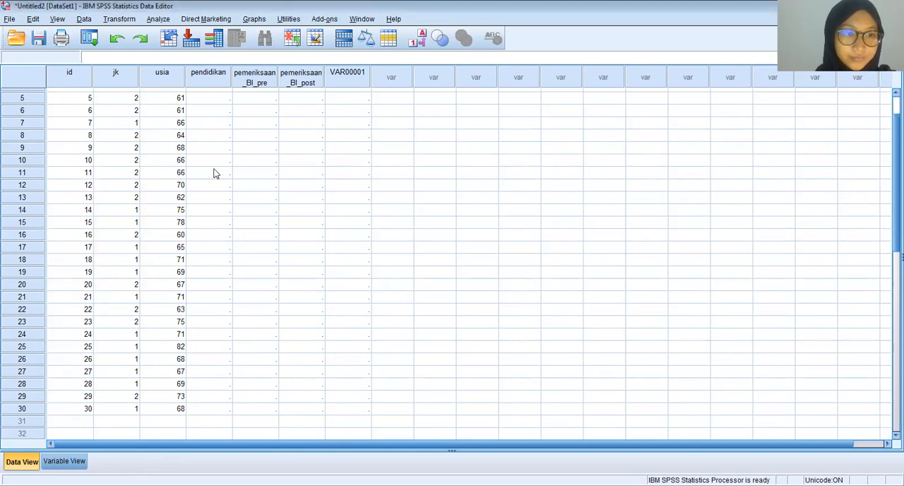
drag(212, 410, 208, 71)
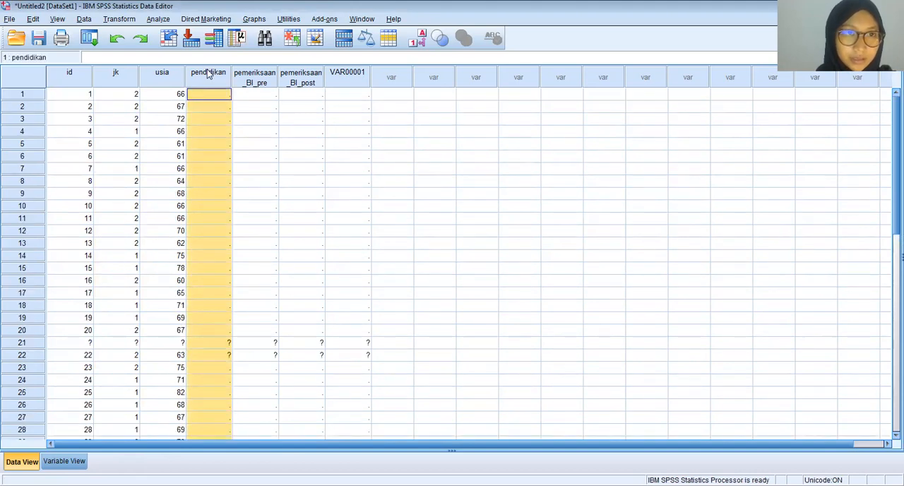
key(ctrl+v)
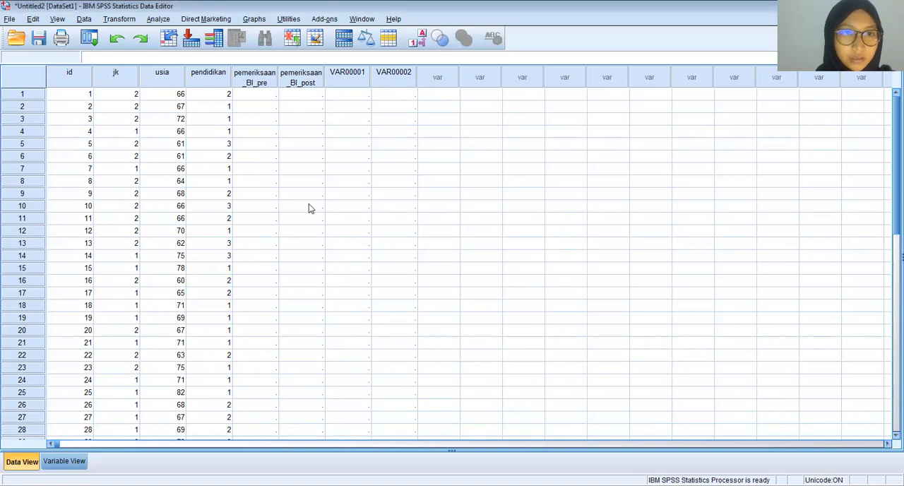
Paste the PEMERIKSAAN BI PRE values from Excel into the pemeriksaan_BI_pre column for cases 1 to 30
click(269, 96)
drag(268, 119, 261, 387)
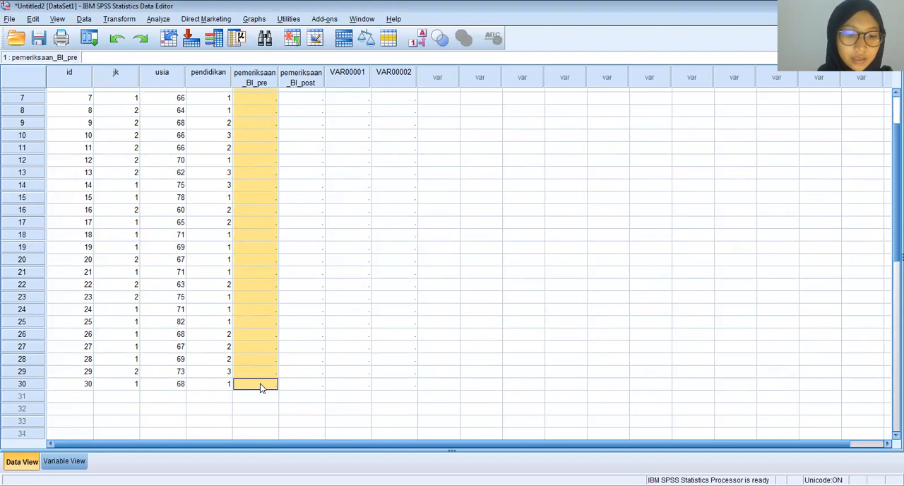
key(ctrl+v)
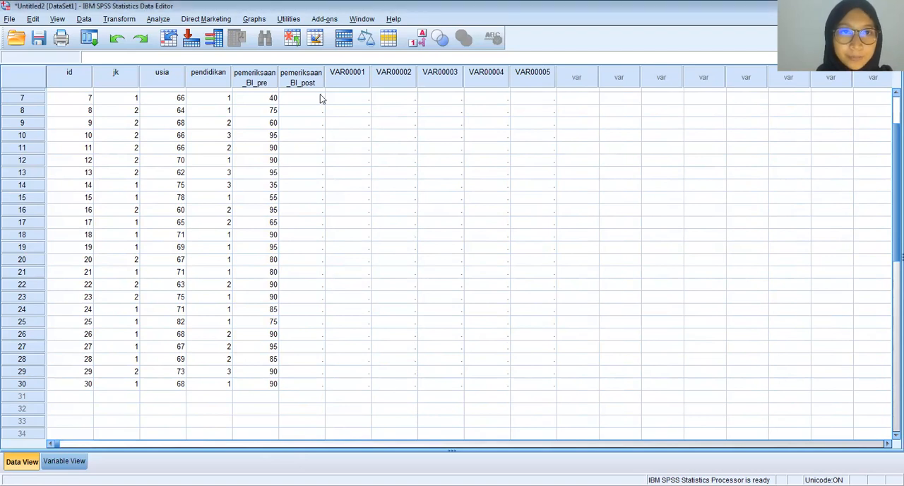
Paste the copied PEMERIKSAAN BI POST values from Excel into the pemeriksaan_BI_post column for cases 1 to 30
drag(309, 385, 305, 59)
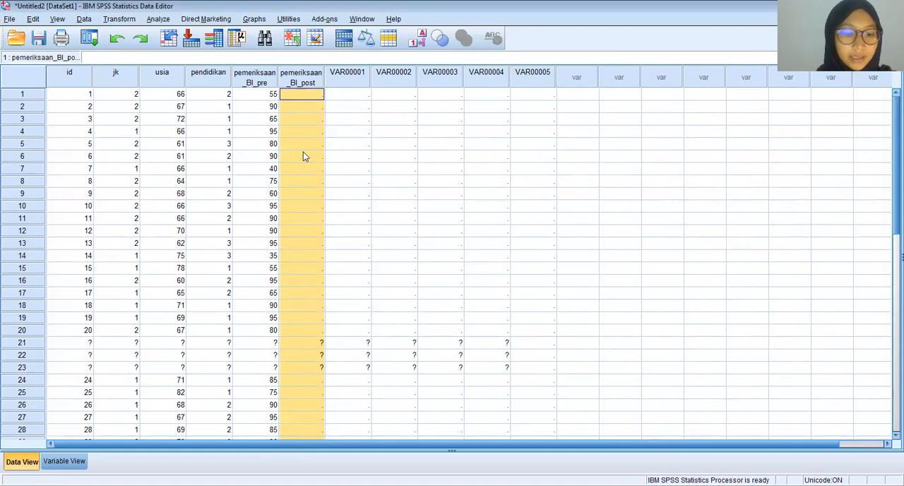
key(ctrl+v)
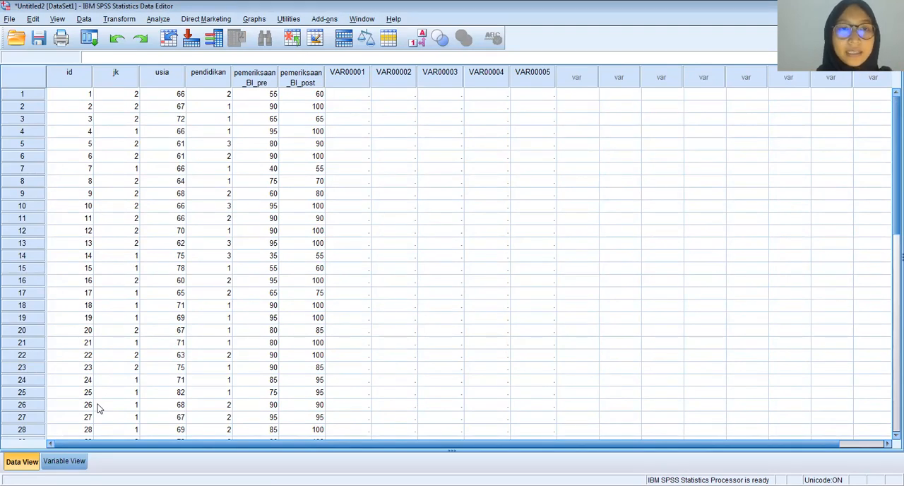
Delete the five surplus variables VAR00001 to VAR00005 from the variable definitions
click(71, 463)
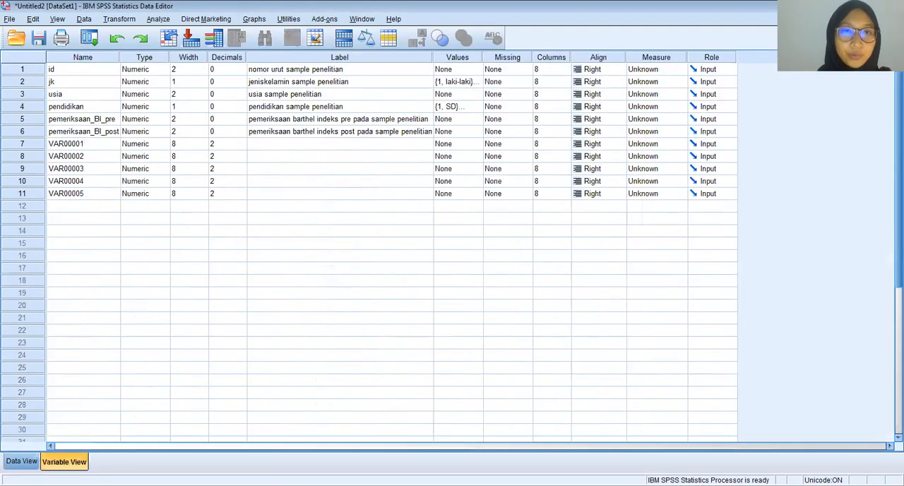
click(25, 194)
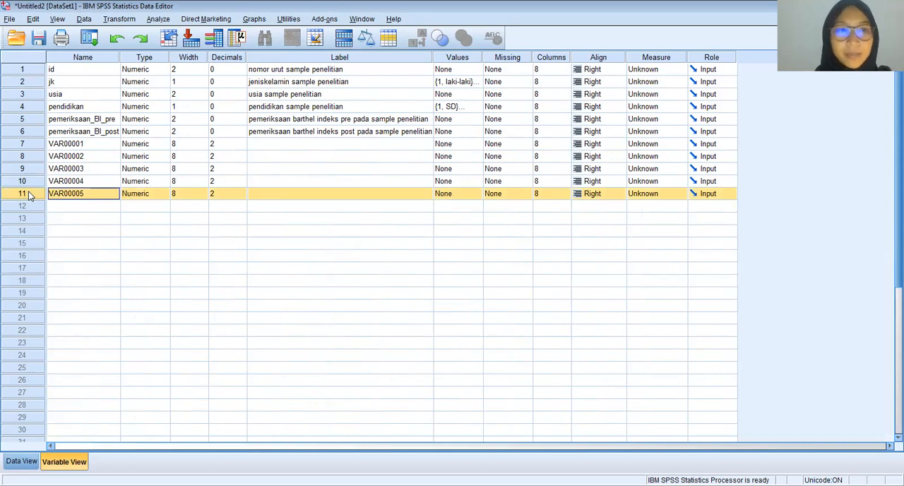
right_click(30, 196)
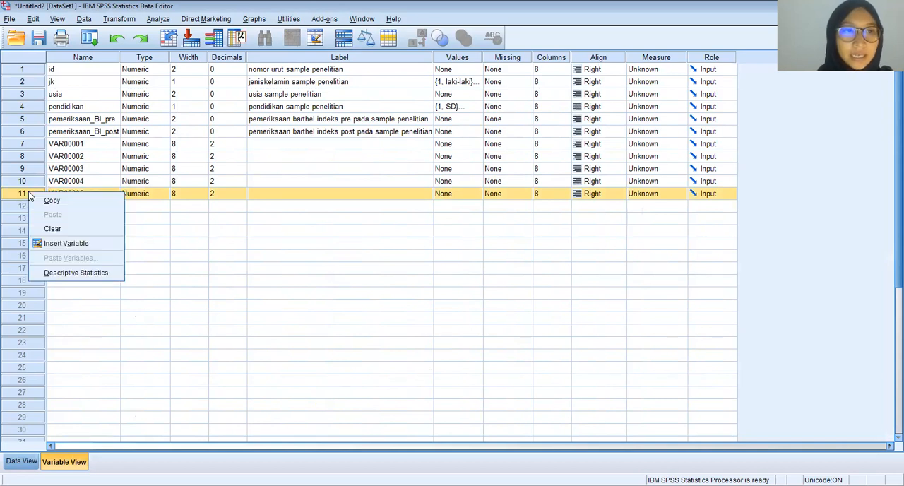
click(50, 228)
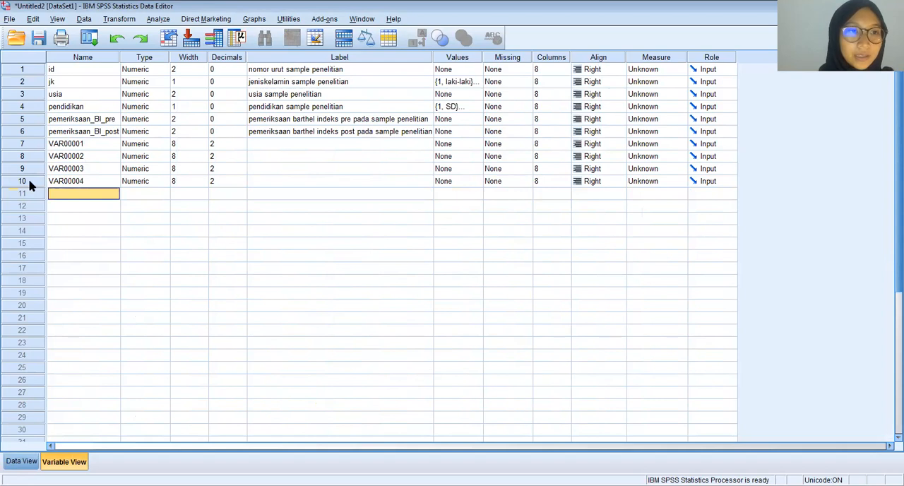
right_click(29, 180)
click(47, 219)
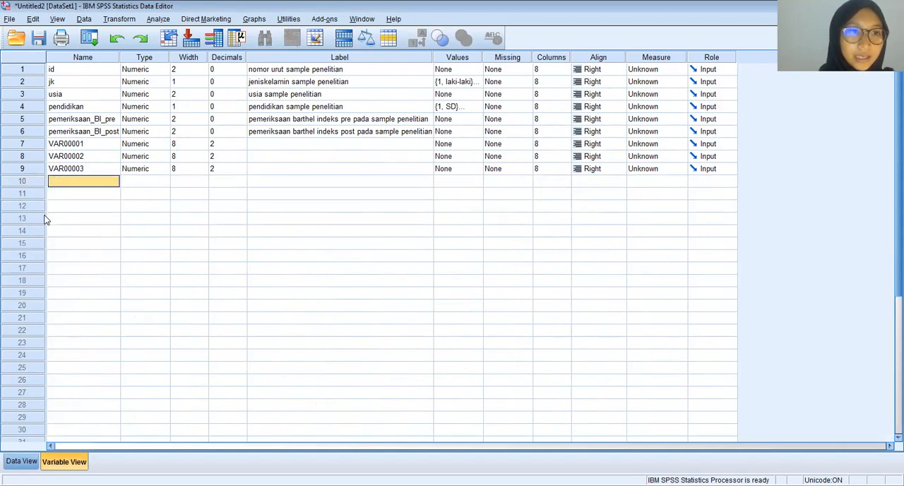
right_click(31, 169)
click(49, 203)
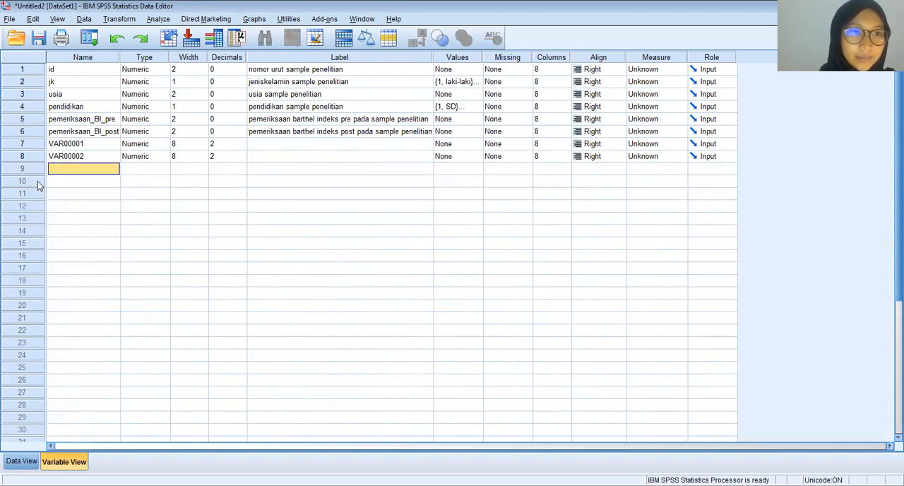
click(31, 157)
right_click(31, 159)
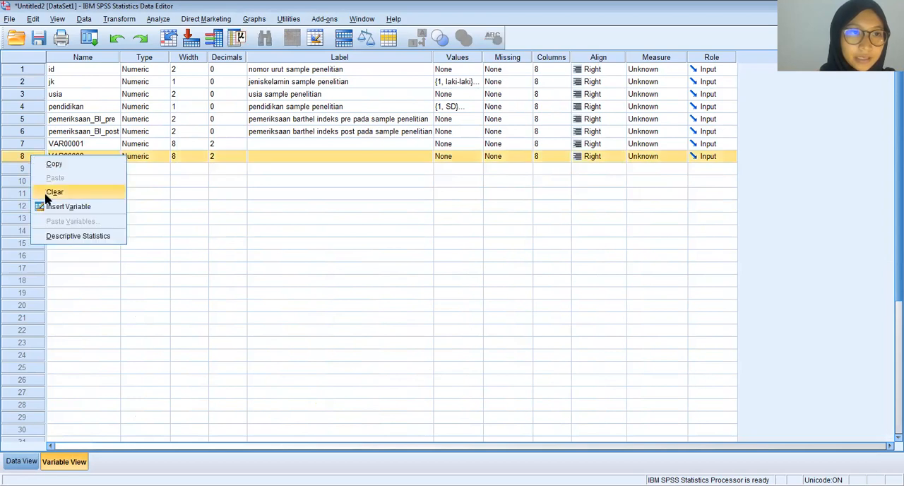
click(50, 194)
click(31, 145)
right_click(32, 144)
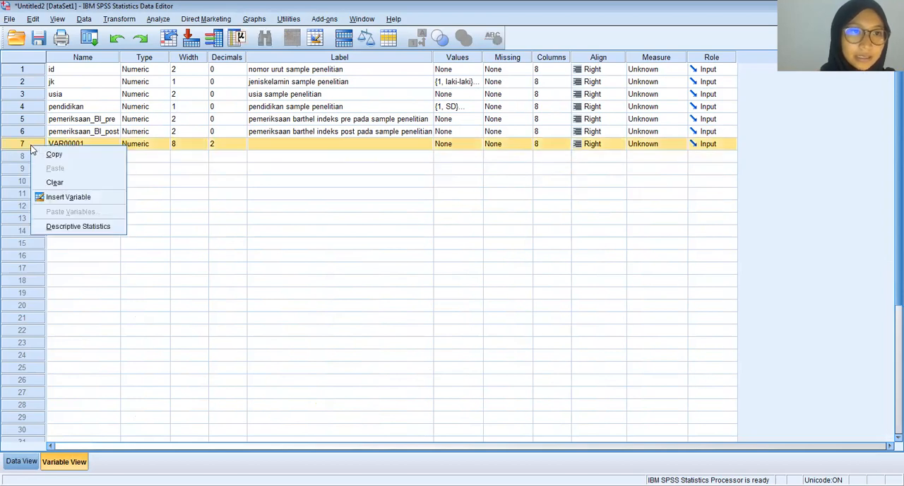
click(40, 179)
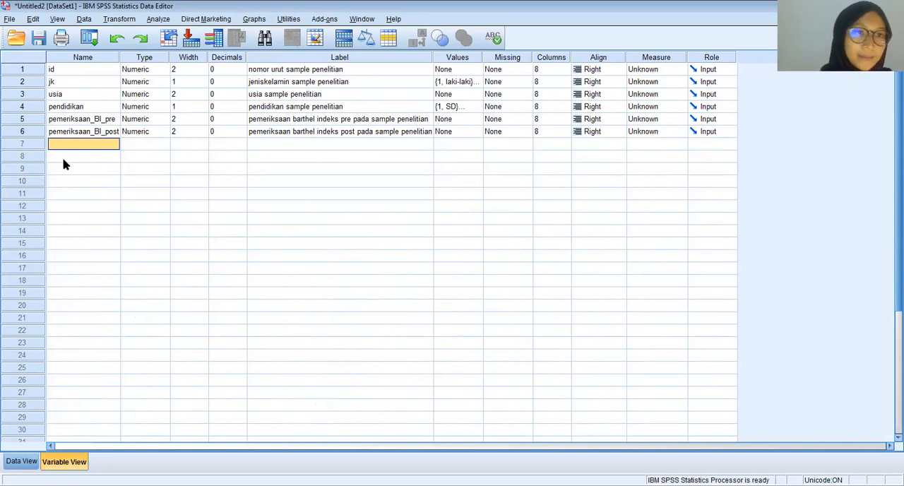
Add a seventh variable named selisih as a numeric type with width 2 and 0 decimal places
click(84, 146)
text(selisih)
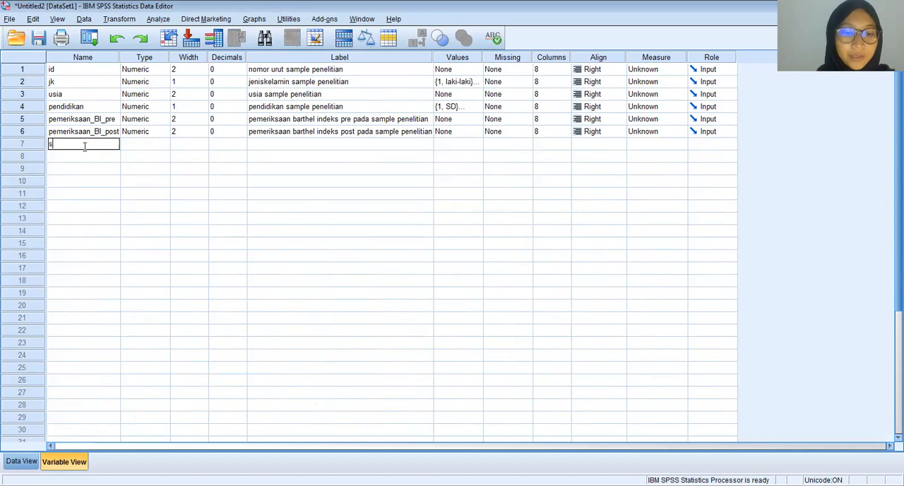
click(130, 148)
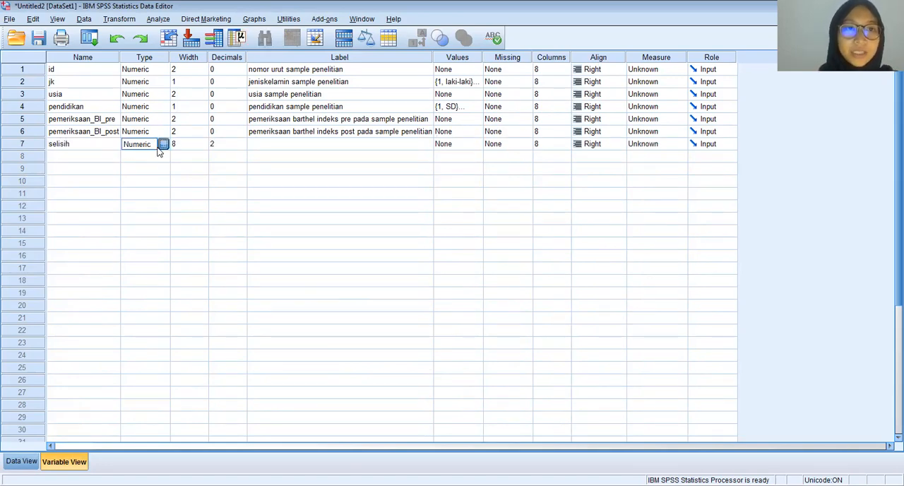
click(162, 144)
click(554, 192)
key(BackSpace)
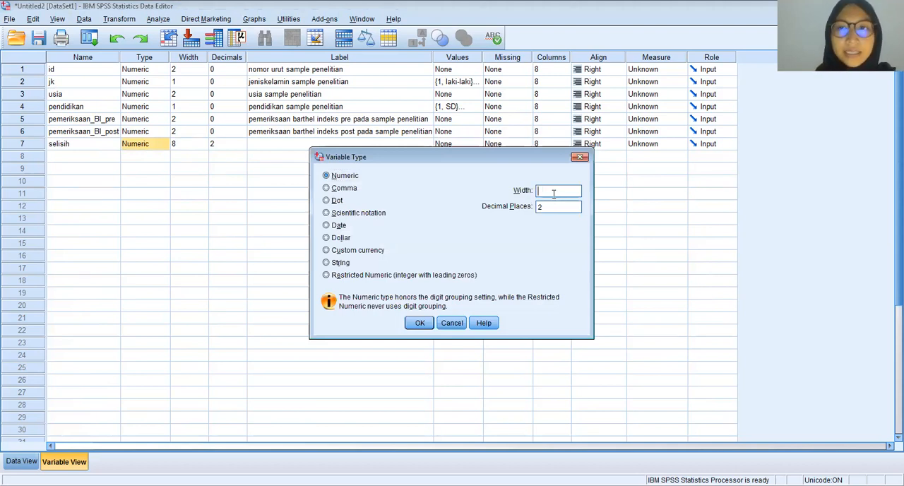
text(2)
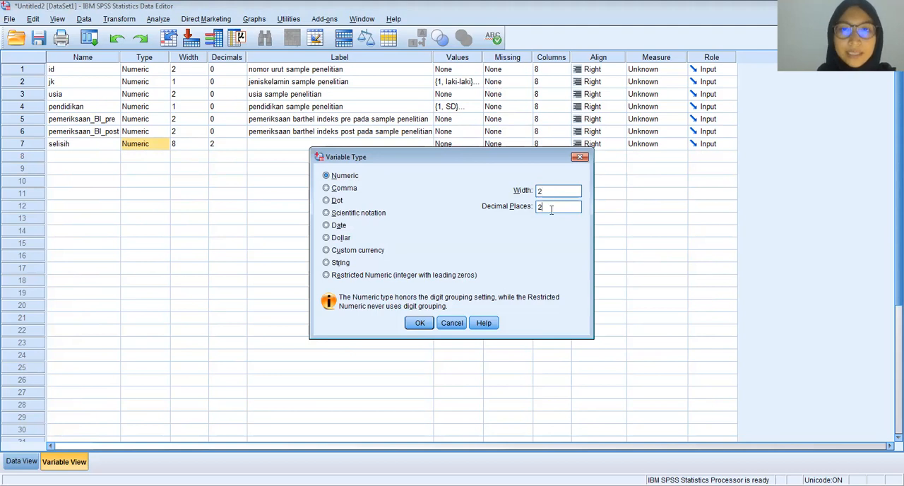
click(551, 209)
key(BackSpace)
text(0)
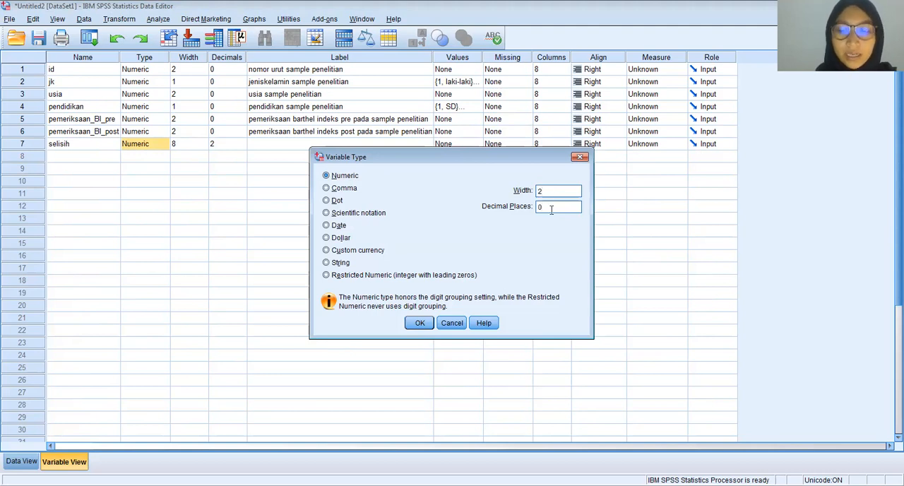
key(Return)
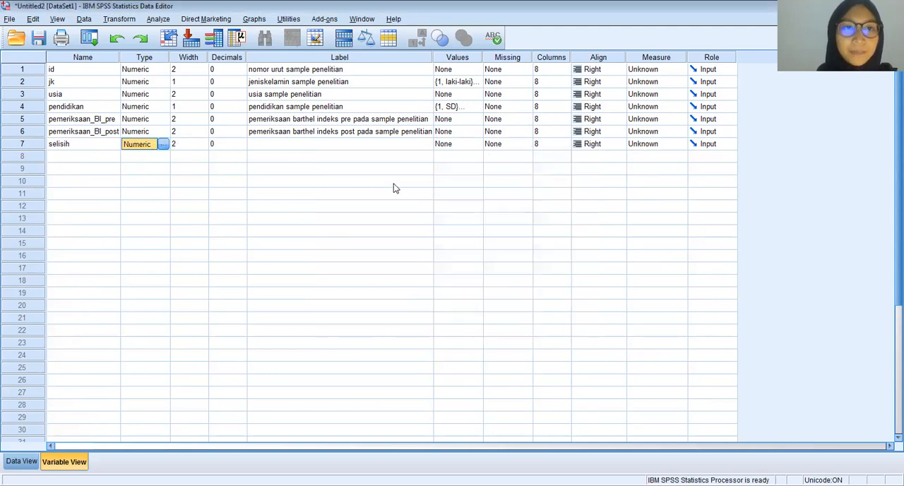
Label the selisih variable "selisih dari hasil pemeriksaan BI pre dan post sample penelitian"
click(330, 148)
click(331, 147)
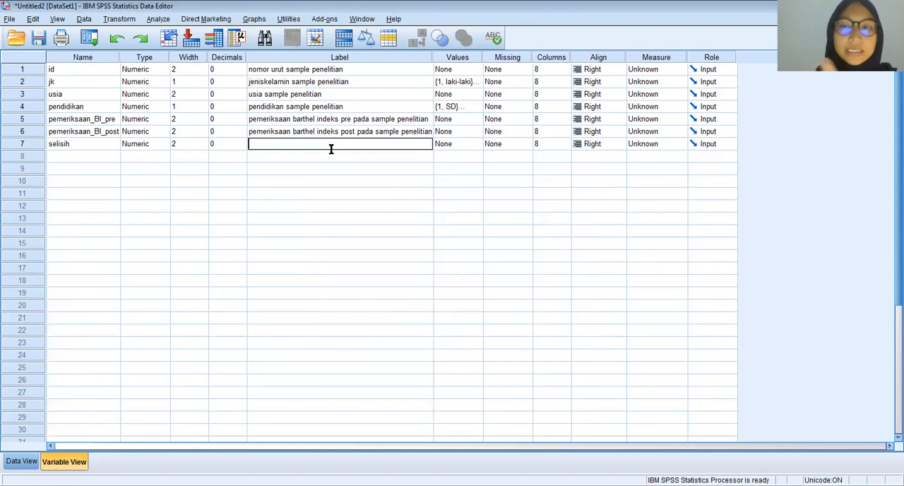
text(selisih dari hasil pemeriks)
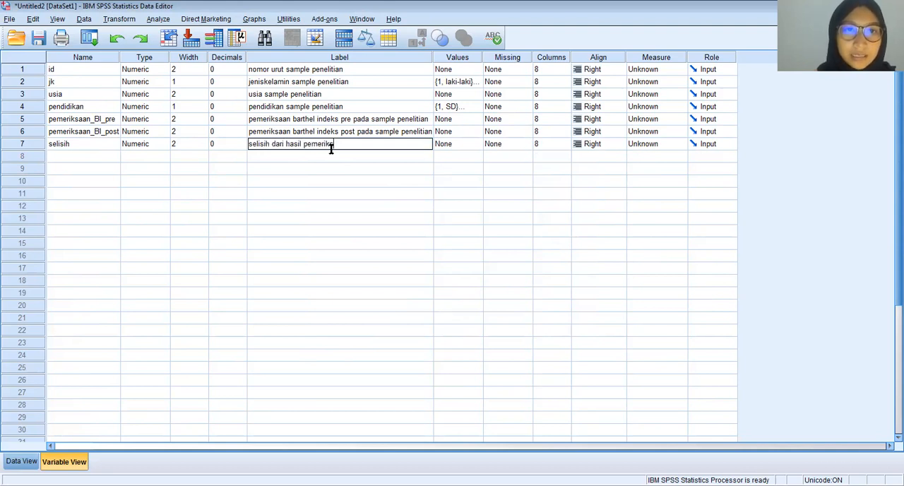
text(aan BI p)
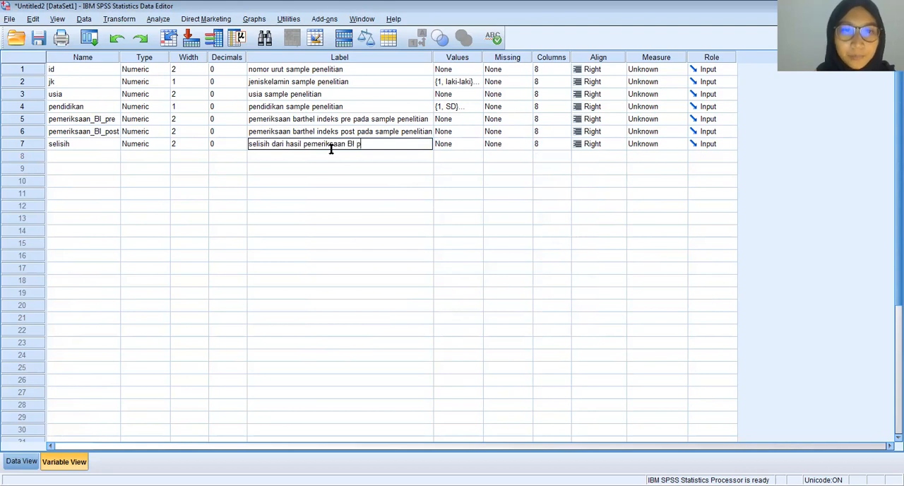
text(re dan )
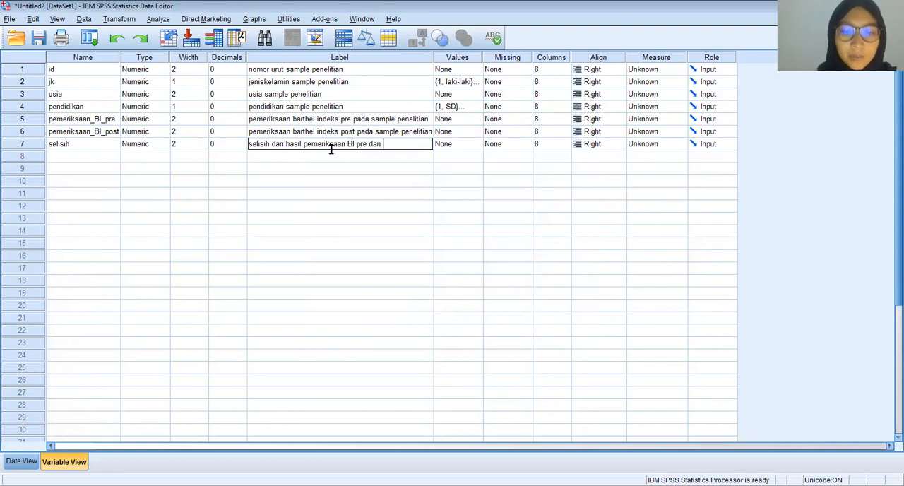
text(post s)
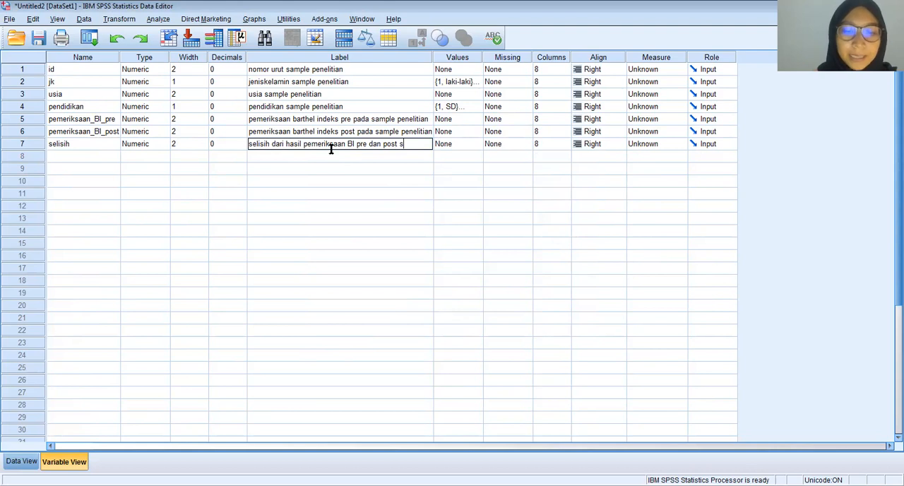
text(ample penelitian)
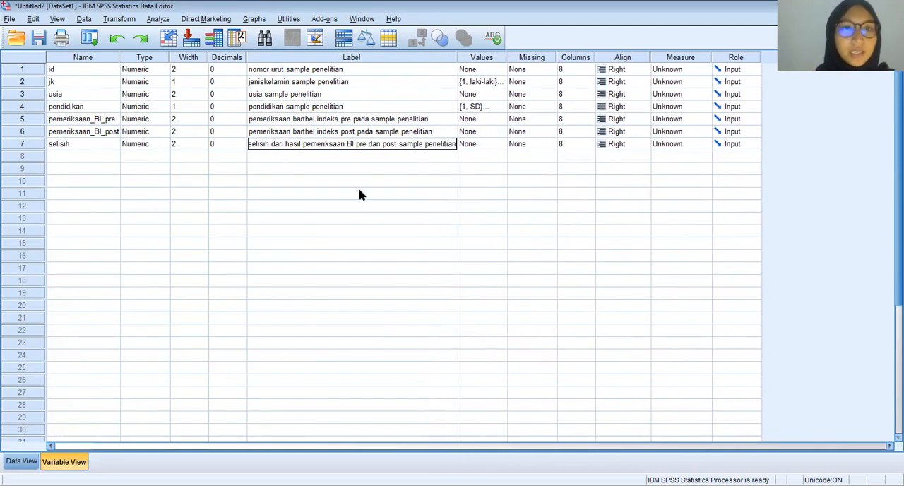
Compute the existing variable selisih with the expression (pemeriksaan_BI_post - pemeriksaan_BI_pre), allowing it to be overwritten
click(30, 146)
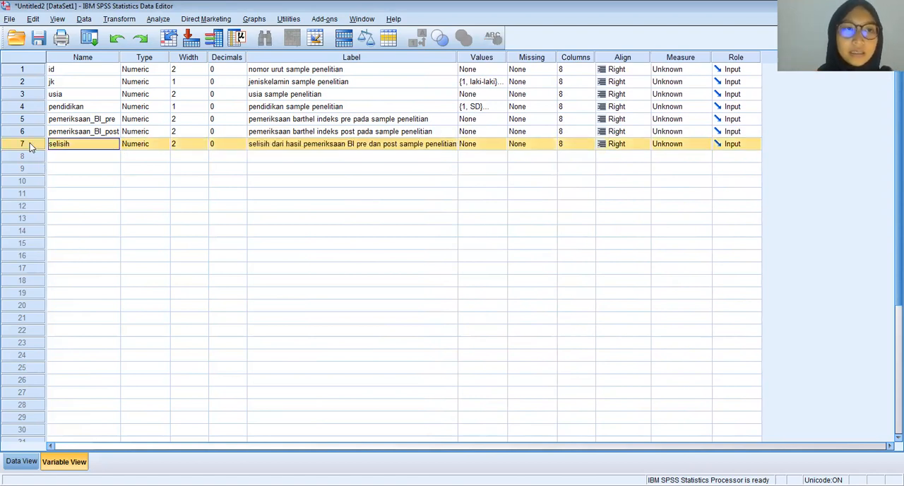
click(123, 20)
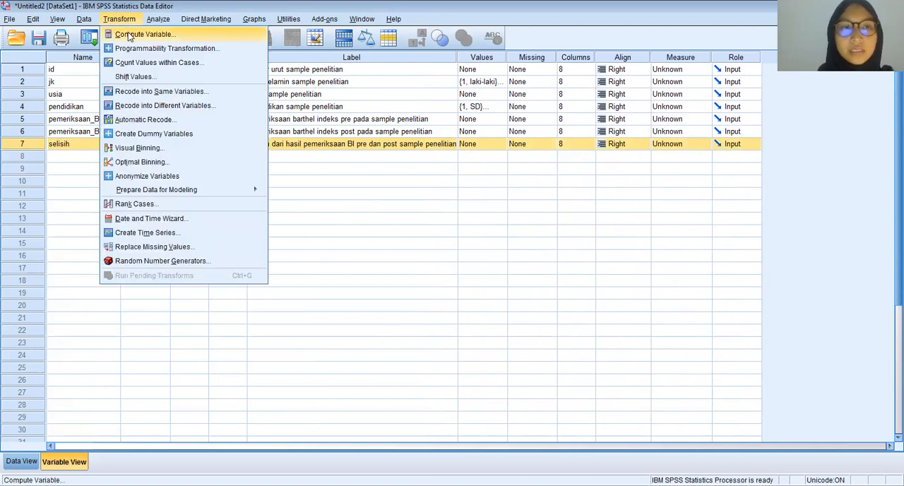
click(129, 36)
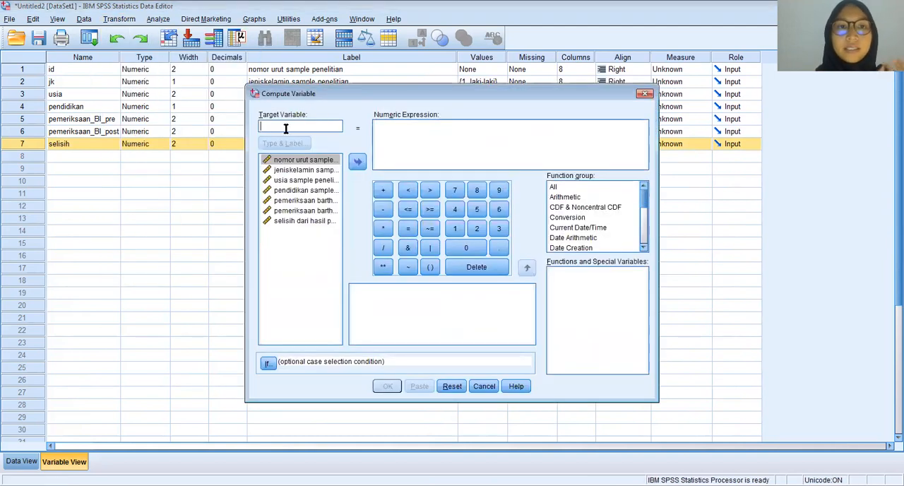
text(selisih)
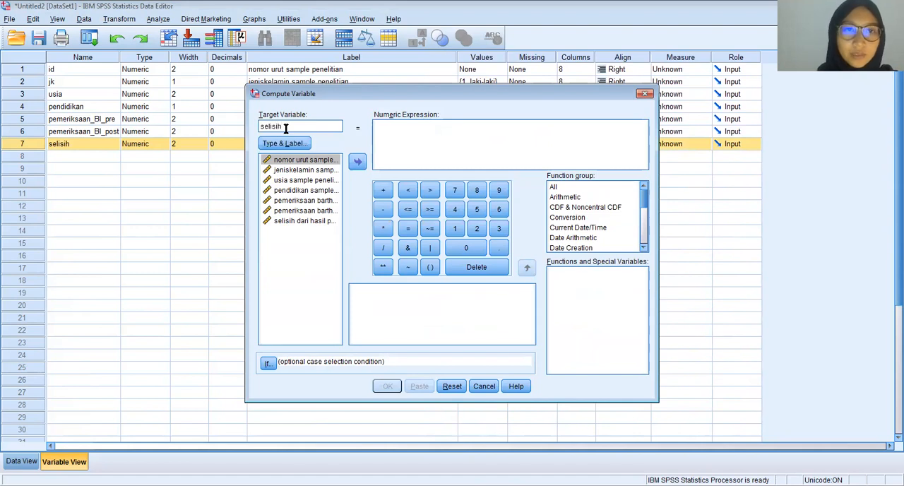
click(429, 267)
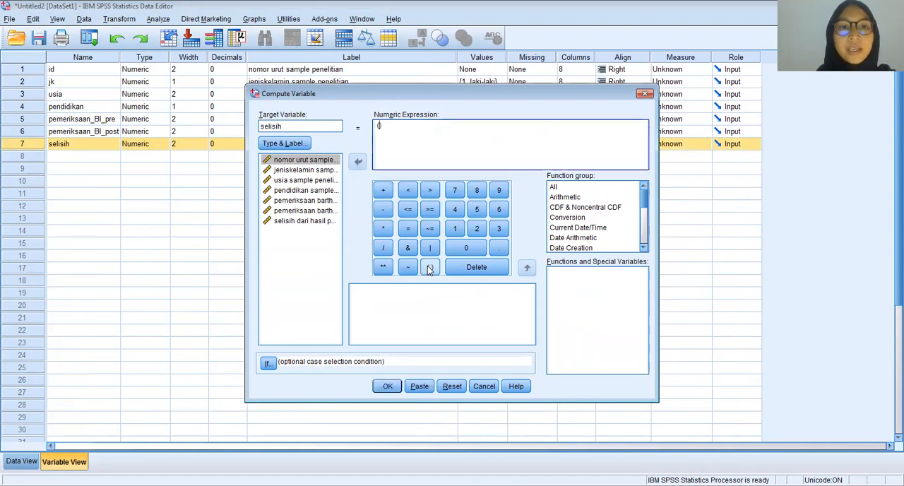
click(319, 212)
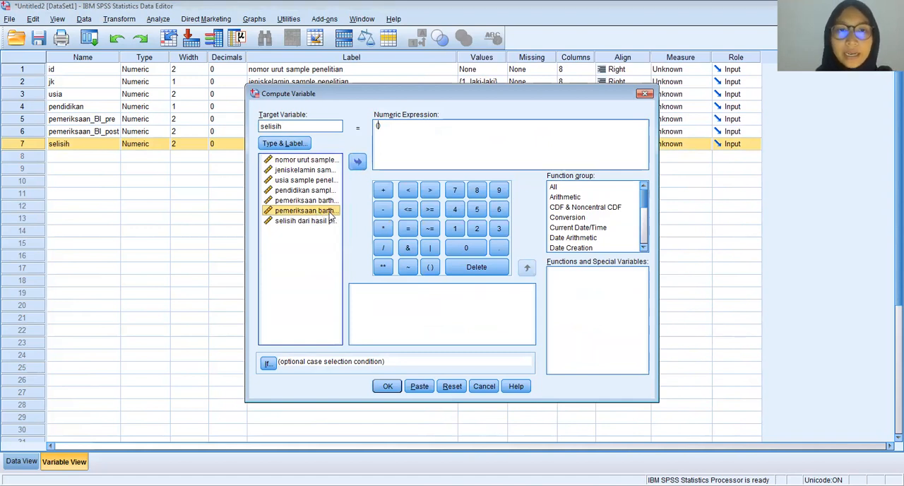
click(359, 164)
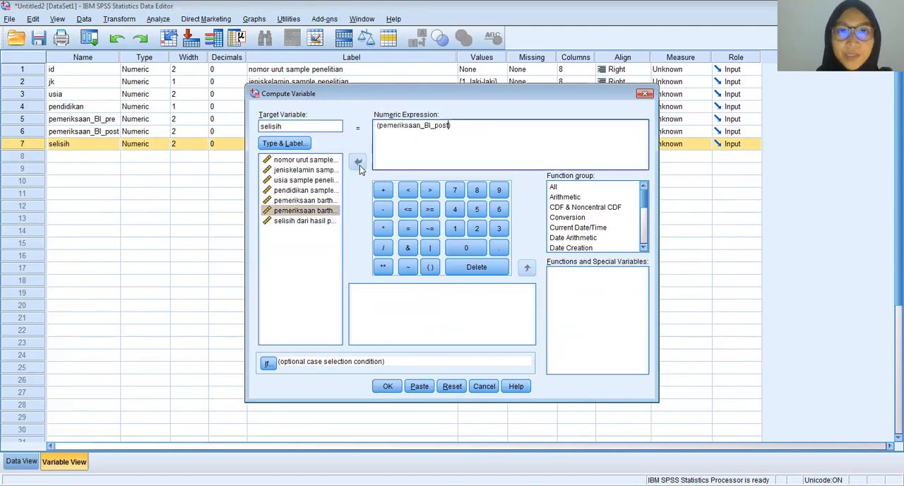
click(380, 209)
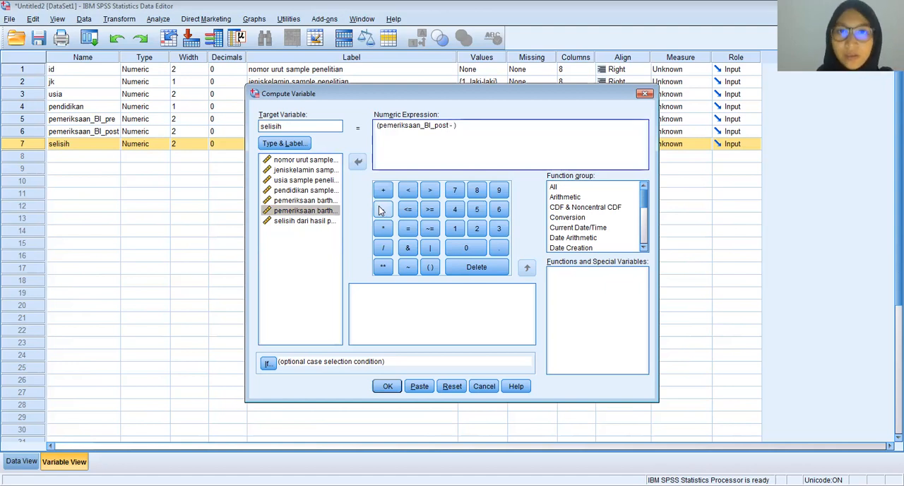
click(326, 201)
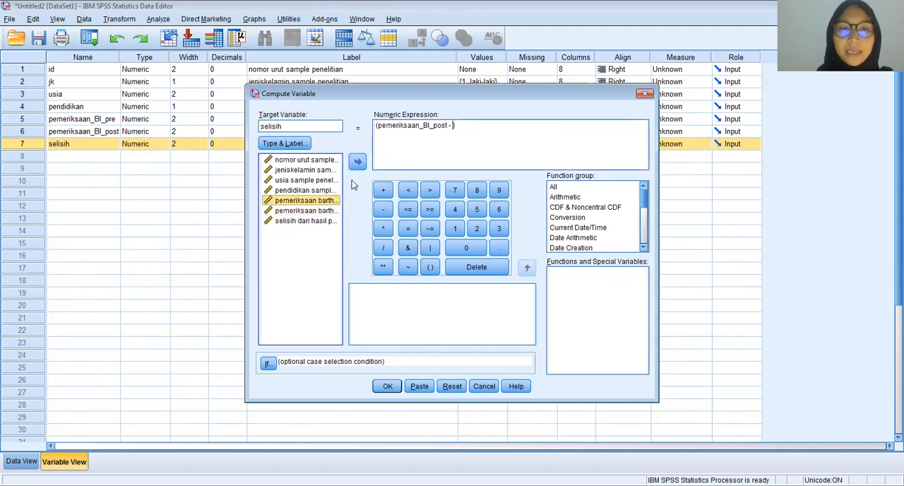
click(358, 162)
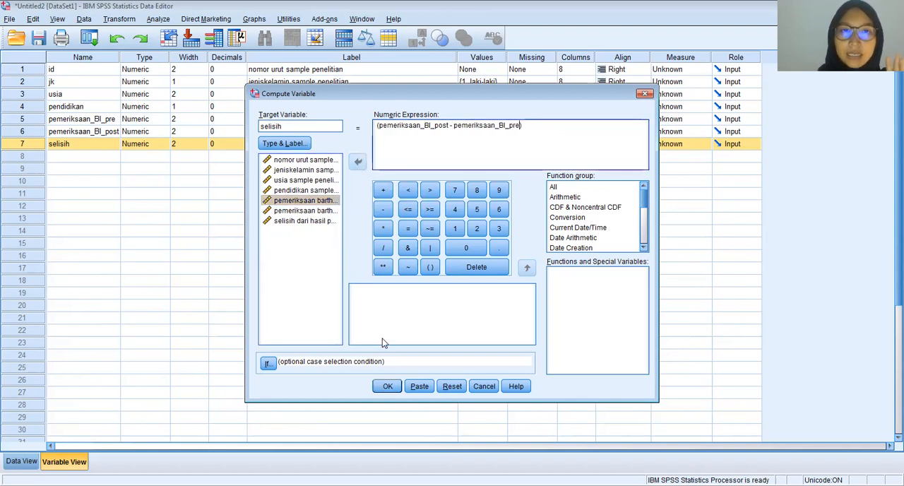
click(387, 387)
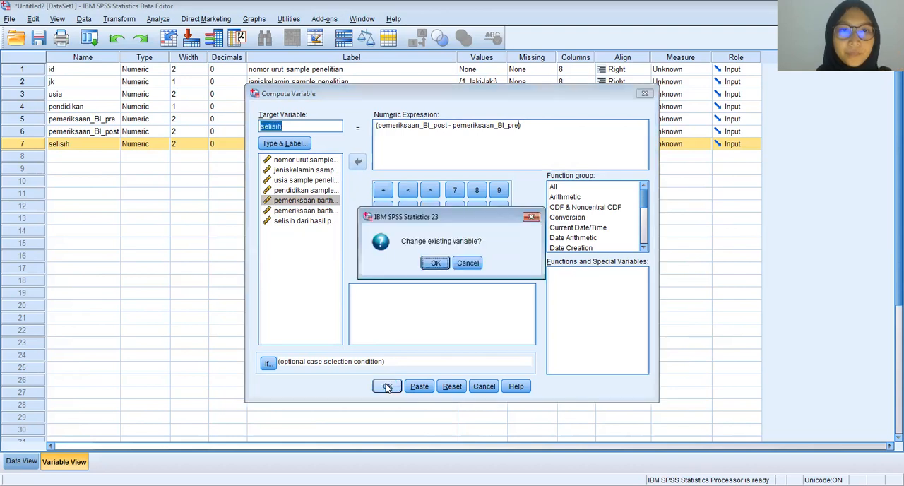
click(435, 263)
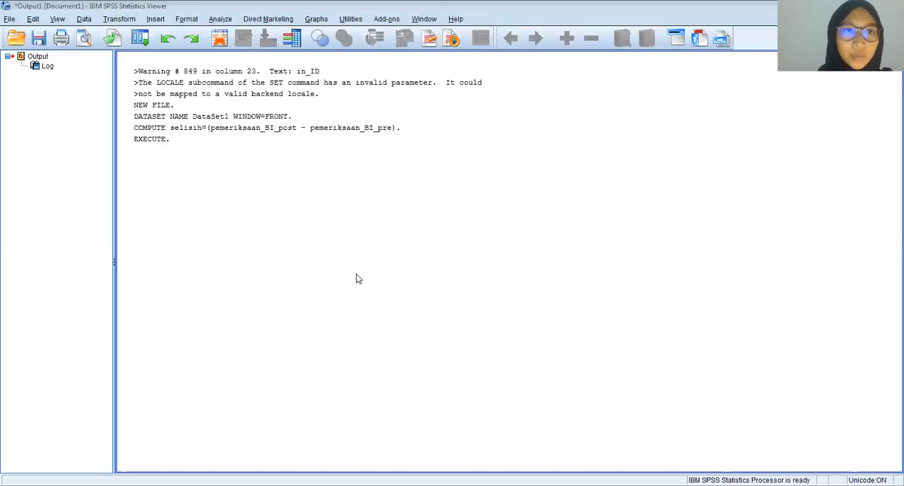
Review the computed selisih values for the cases in the data sheet and return to the variable definitions
click(187, 132)
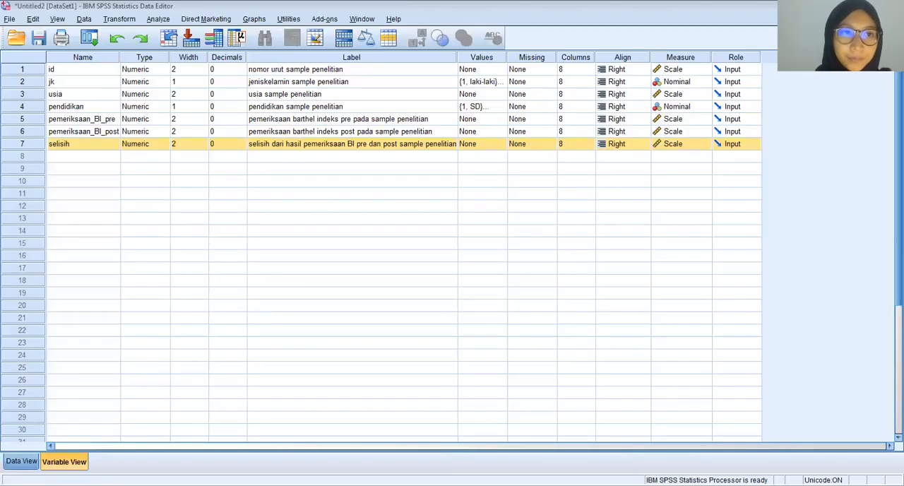
click(28, 462)
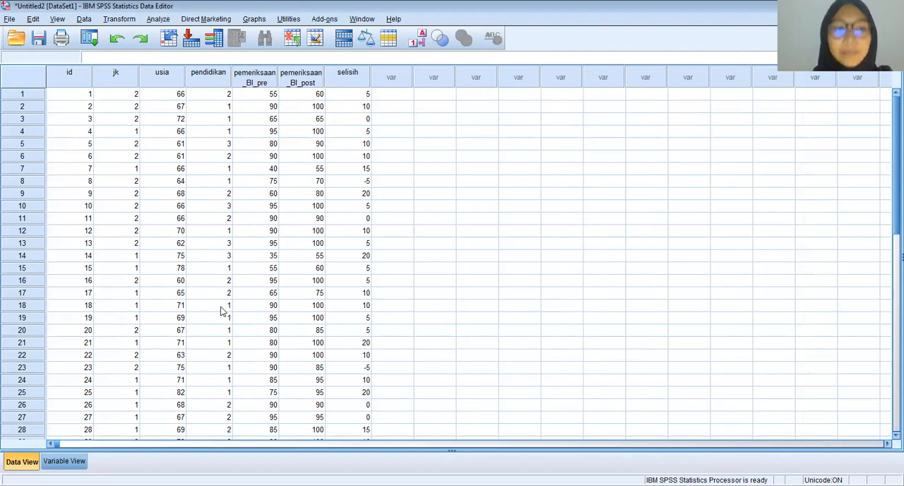
click(79, 459)
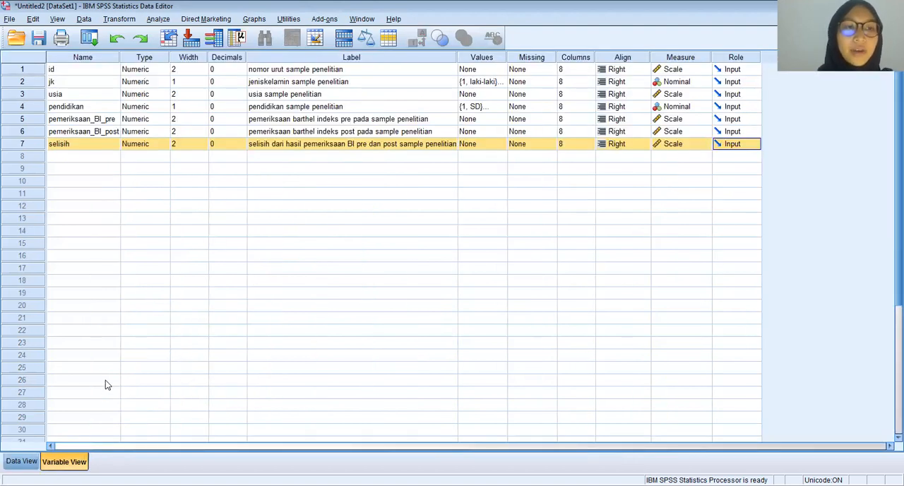
click(88, 157)
click(89, 156)
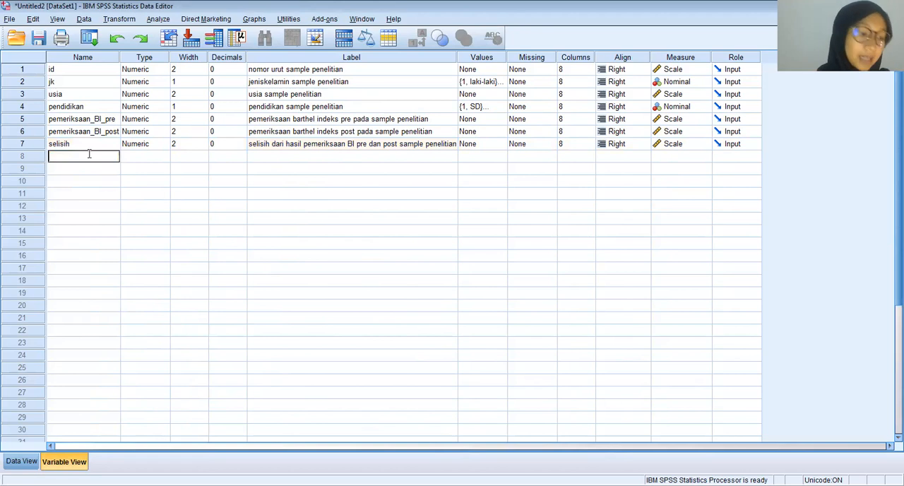
text(inter)
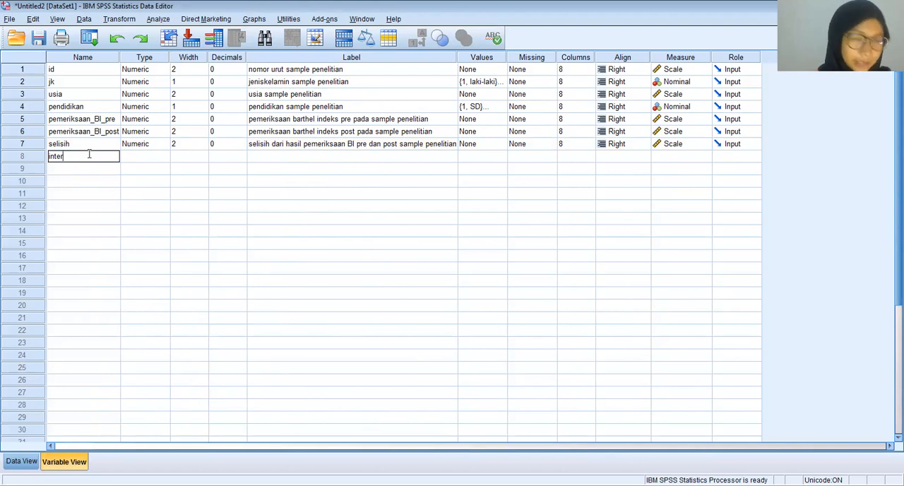
key(BackSpace)
key(BackSpace)
key(BackSpace)
key(BackSpace)
key(BackSpace)
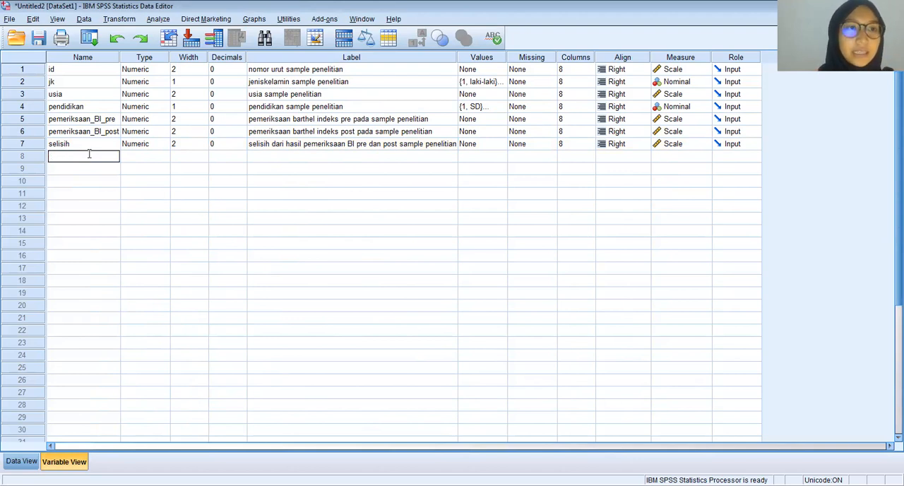
click(29, 156)
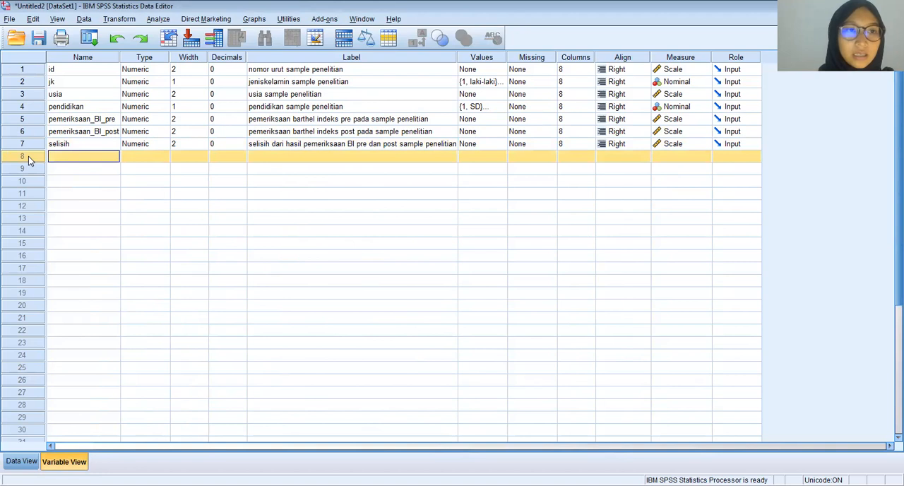
Start a recode of pemeriksaan_BI_pre into a different variable, naming the output variable interpretasi_pre_test
click(130, 23)
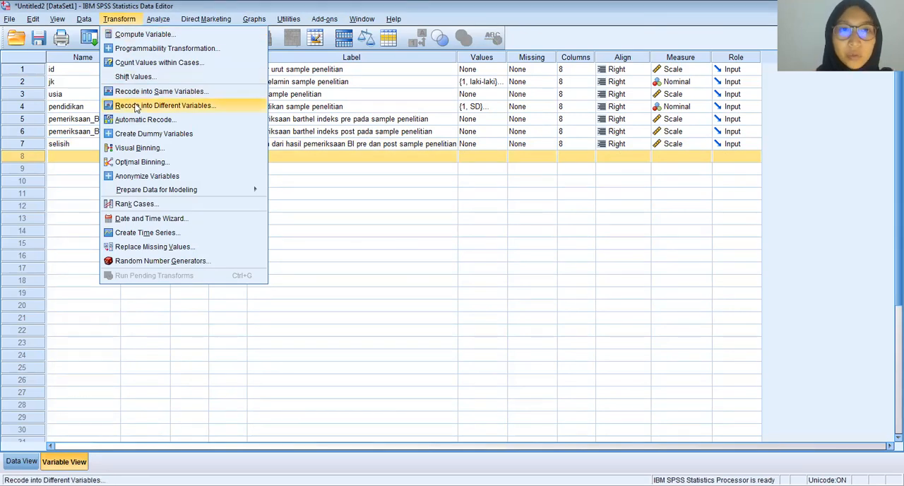
click(136, 106)
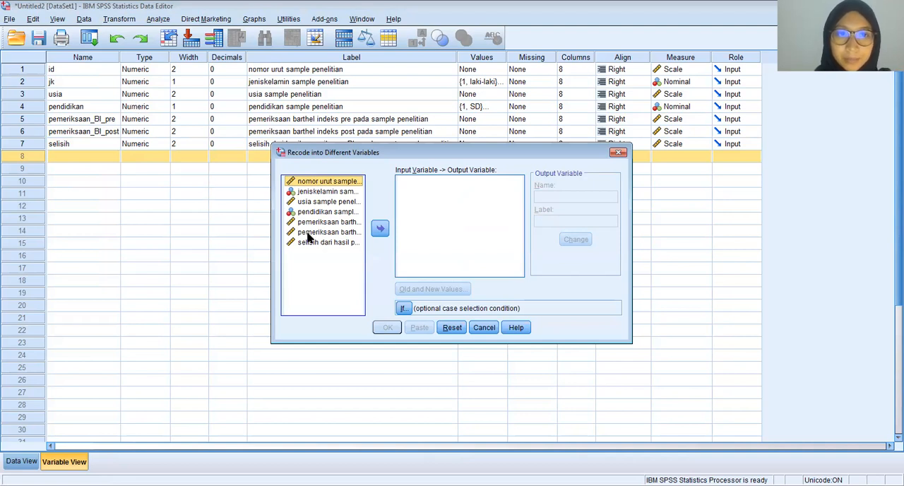
click(334, 223)
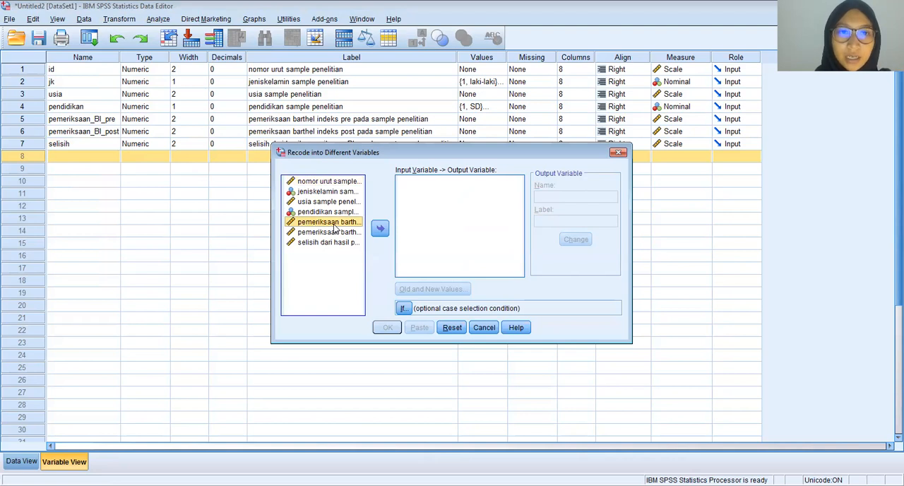
click(380, 229)
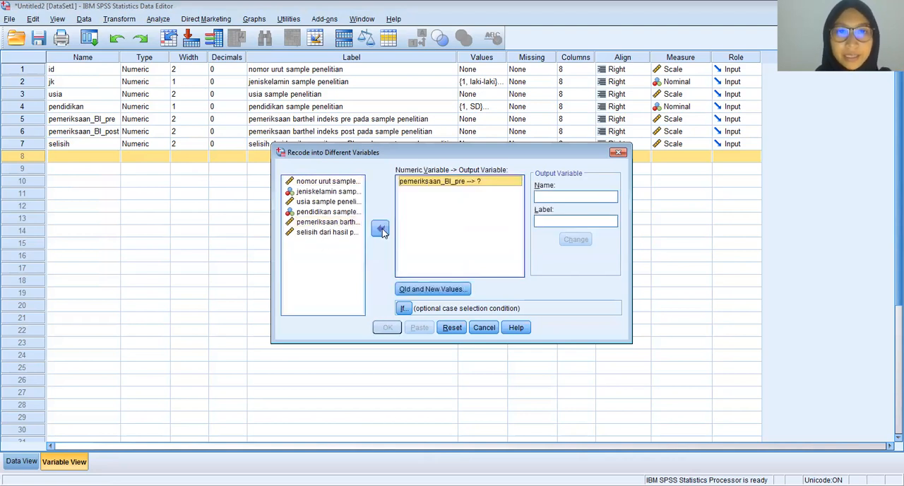
click(567, 197)
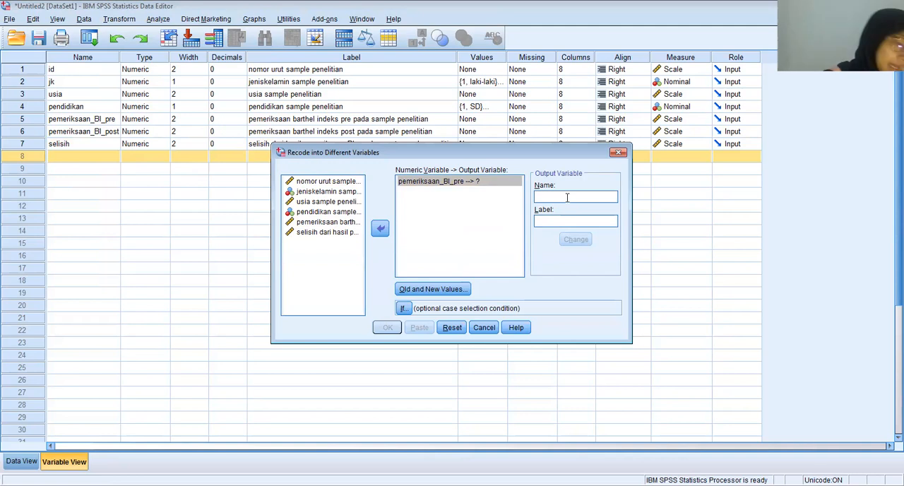
text(in)
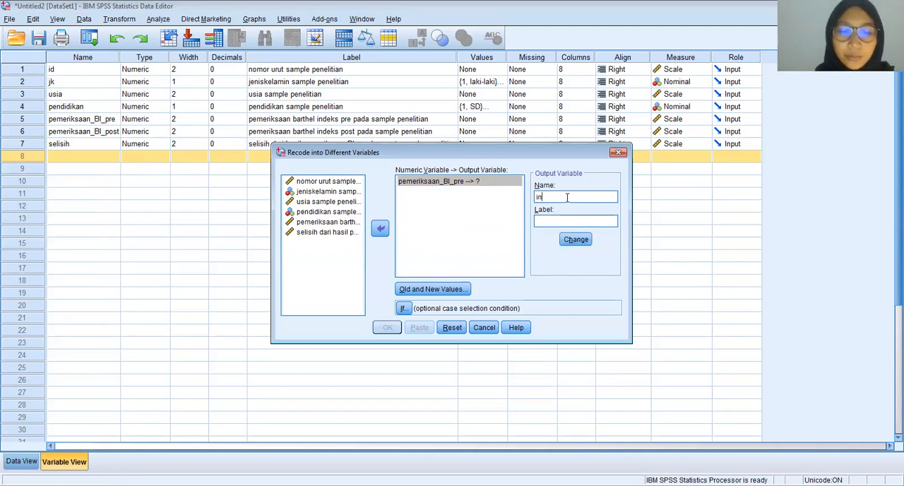
text(terpretasi)
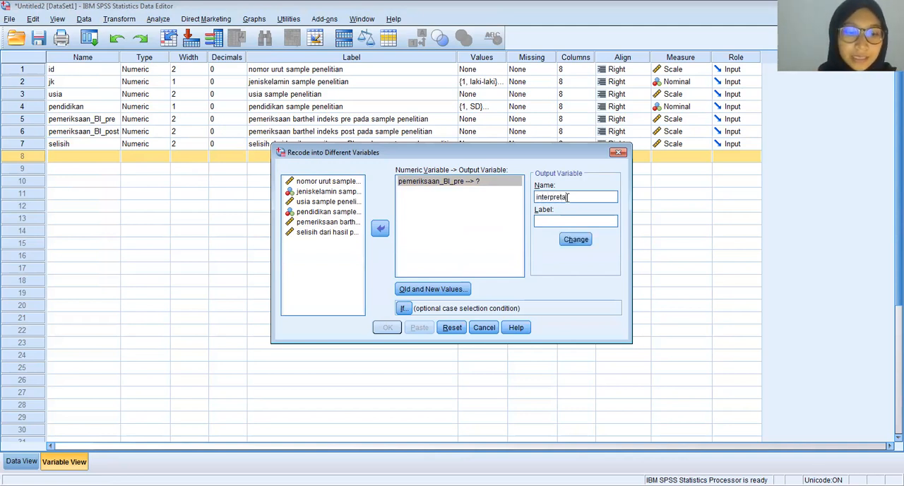
text(_)
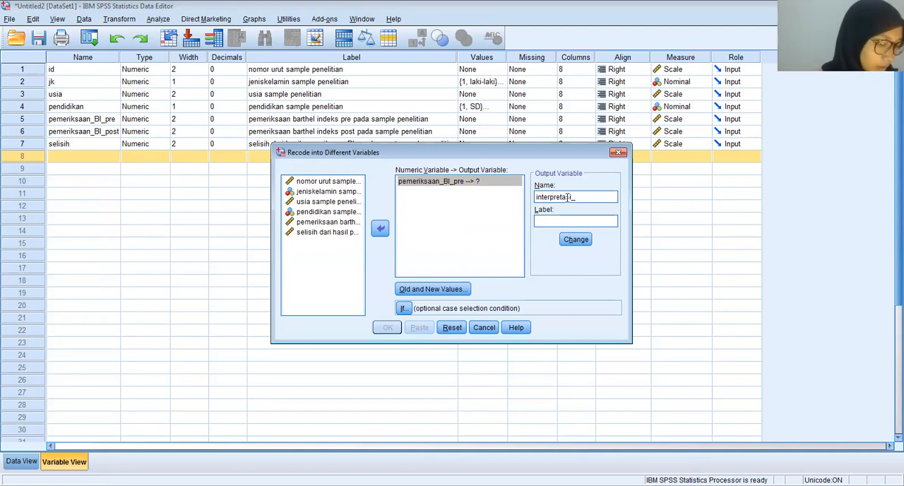
text(pre_test)
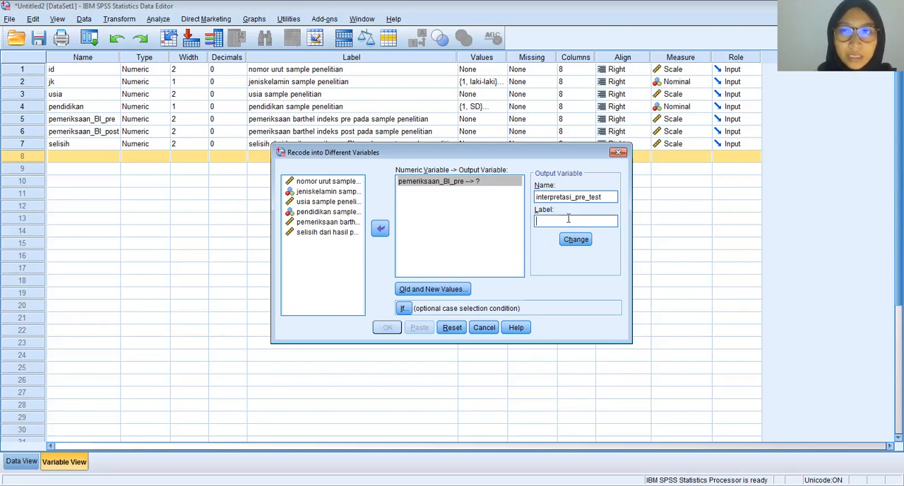
Label the output variable "interpretasi pemeriksaan bi pre test" and apply its name and label to the recode pair
text(inter)
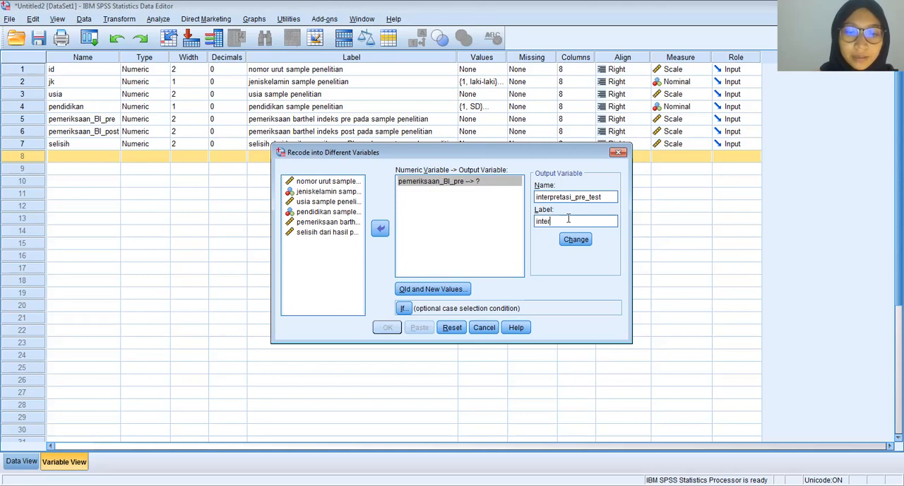
text(pretasi)
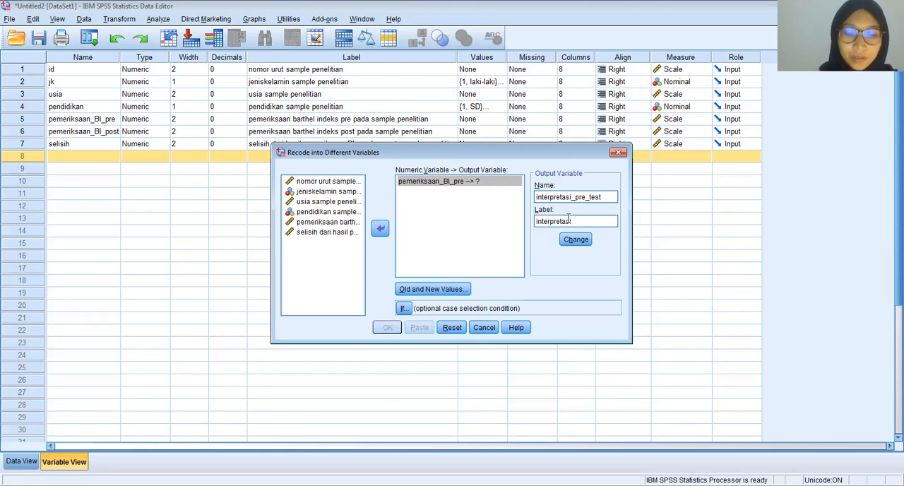
text( pemeriksaan b)
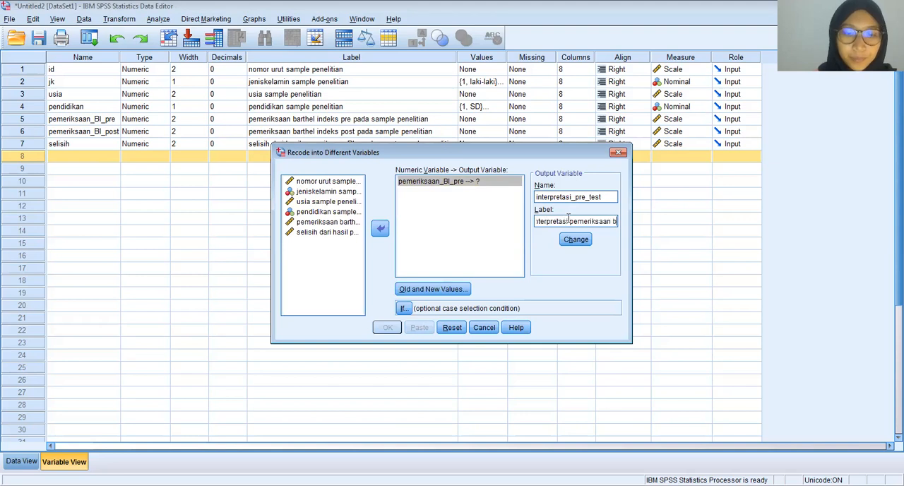
text(i pre test)
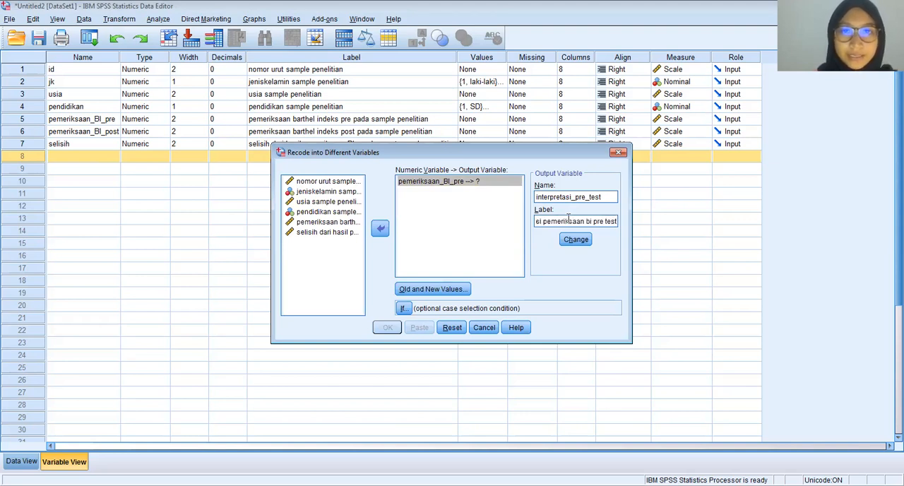
click(575, 239)
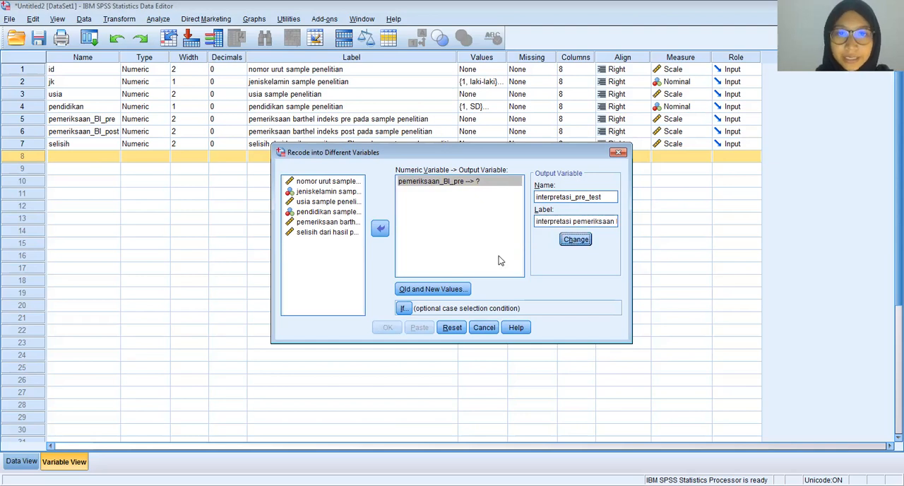
Add a recode rule that turns old values from the lowest through 20 into the new value 1
click(452, 292)
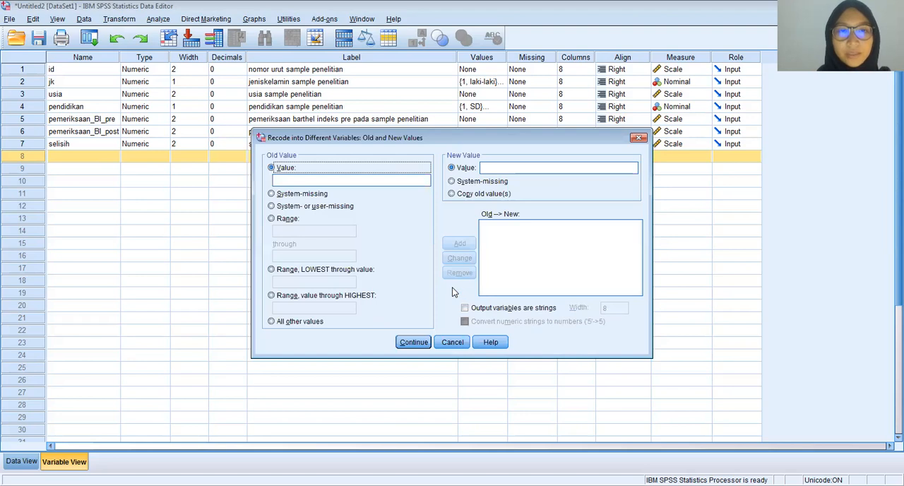
click(500, 167)
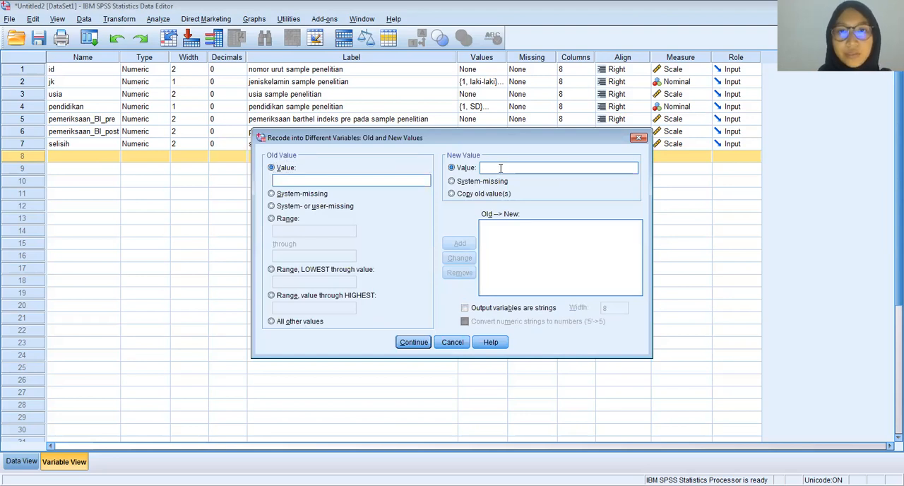
text(1)
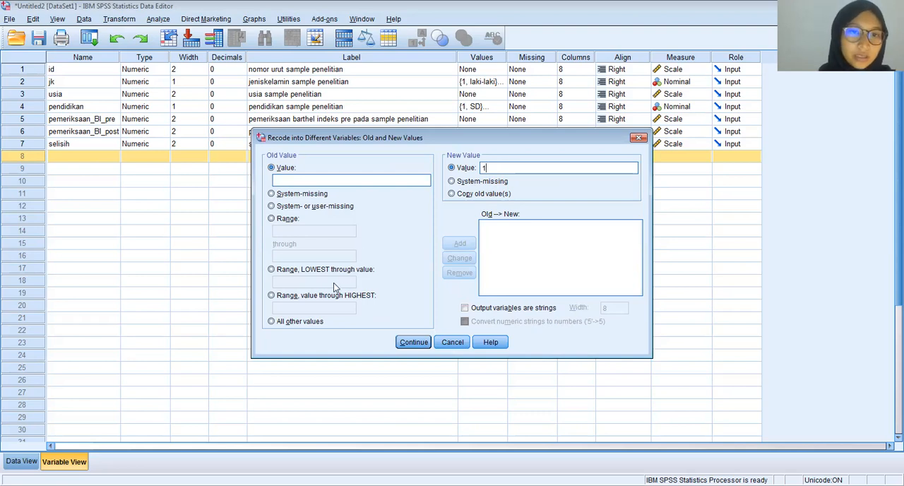
click(272, 270)
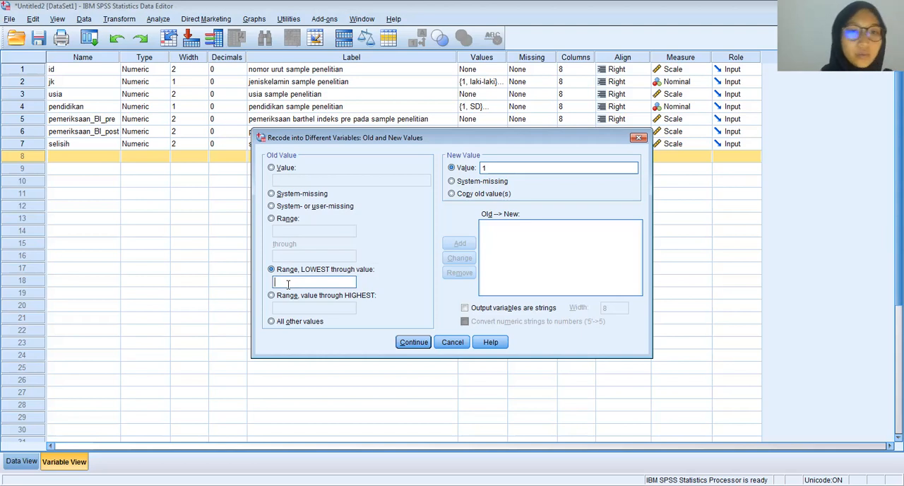
text(20)
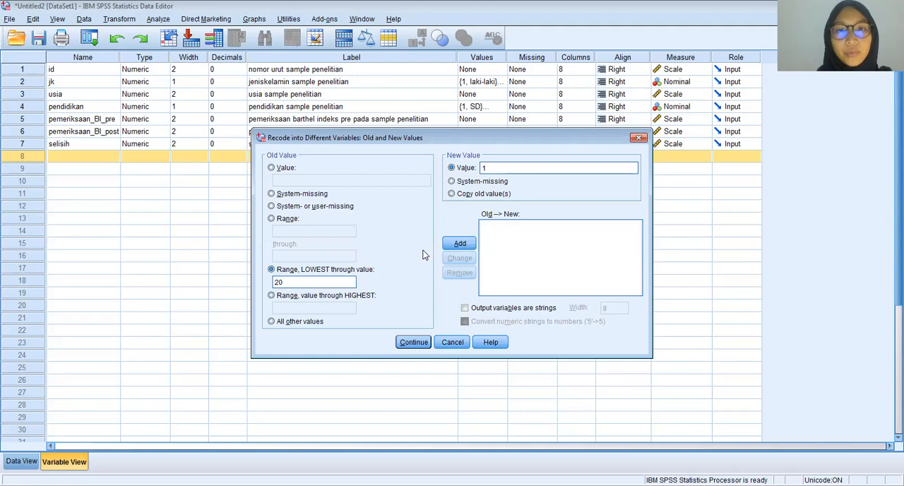
click(457, 245)
Add a recode rule that turns the old value range 21 through 61 into the new value 2
click(515, 171)
text(2)
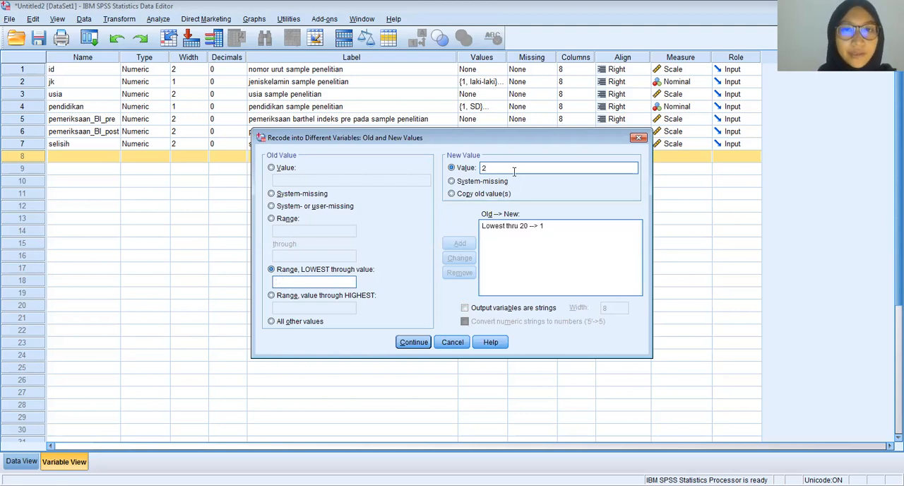
click(272, 219)
click(283, 229)
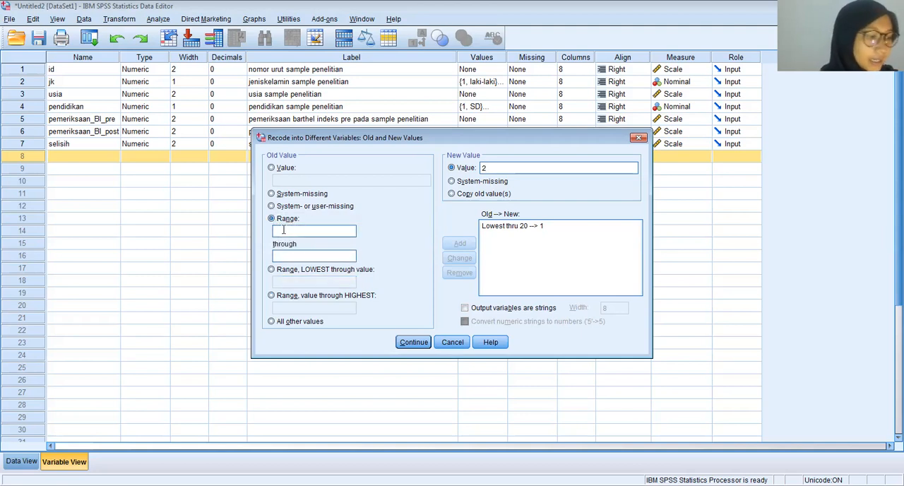
text(21)
click(283, 257)
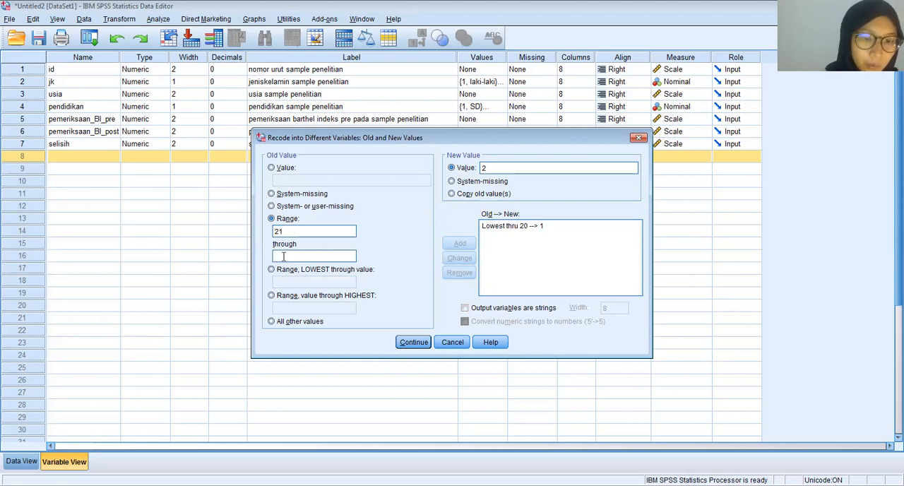
text(61)
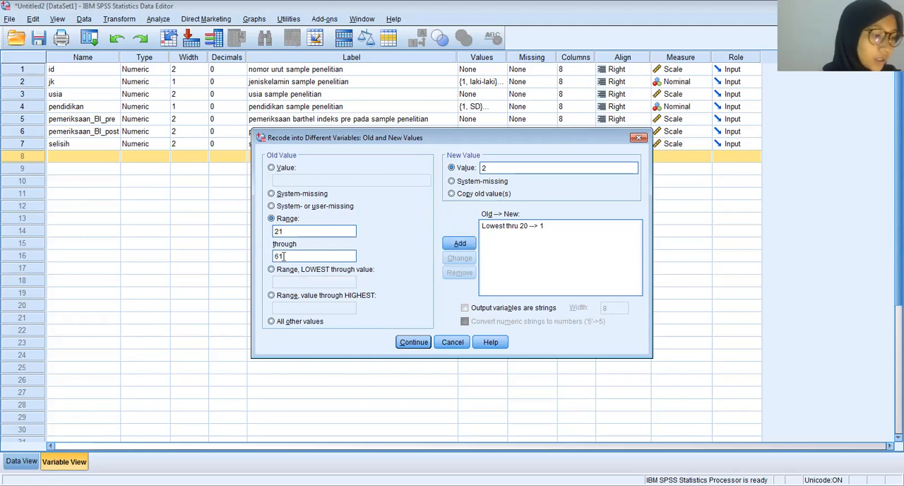
click(459, 244)
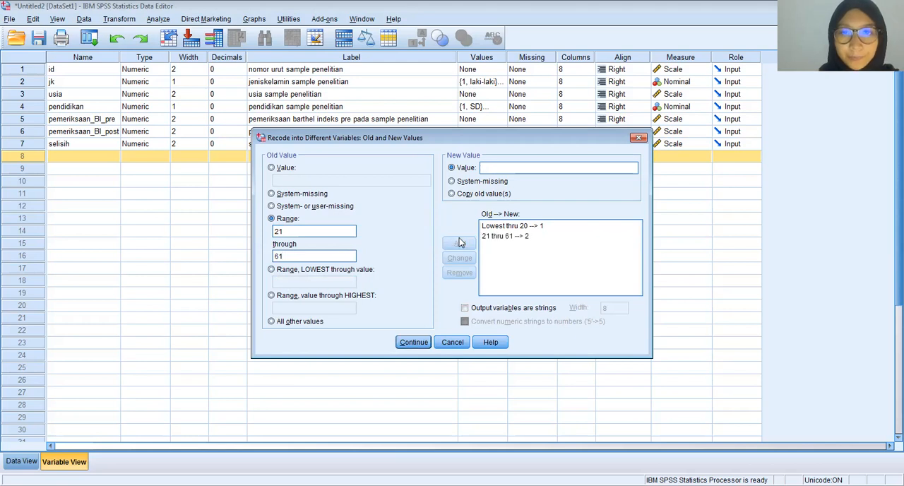
Add a recode rule that turns the old value range 62 through 90 into the new value 3
click(510, 169)
text(3)
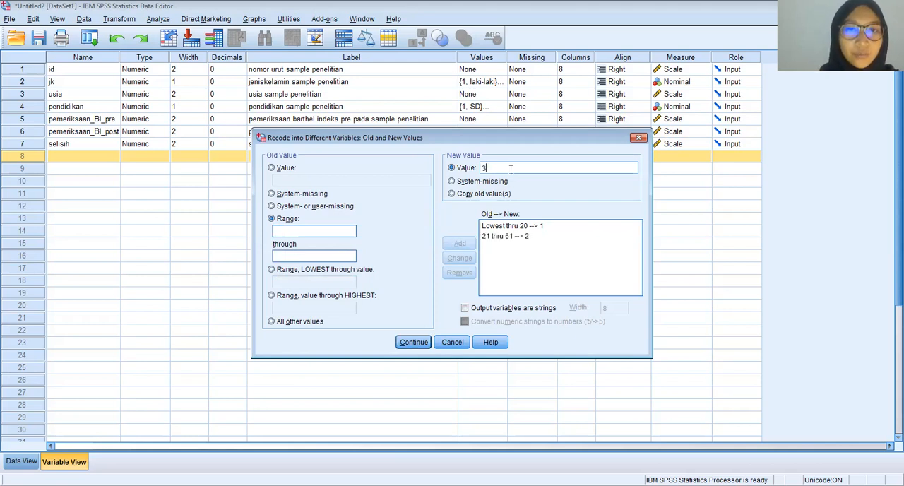
click(342, 231)
text(62)
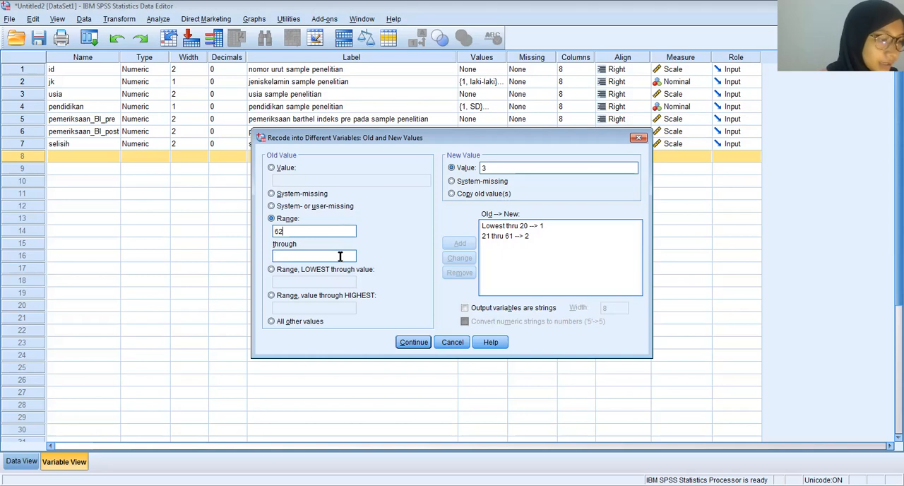
text(90)
click(457, 243)
Add a recode rule that turns the old value range 91 through 99 into the new value 4
click(511, 168)
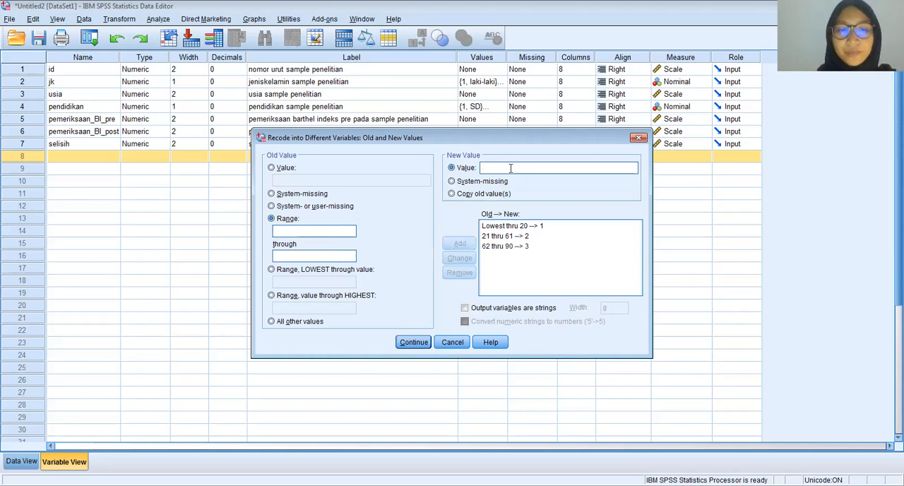
text(3)
key(BackSpace)
text(4)
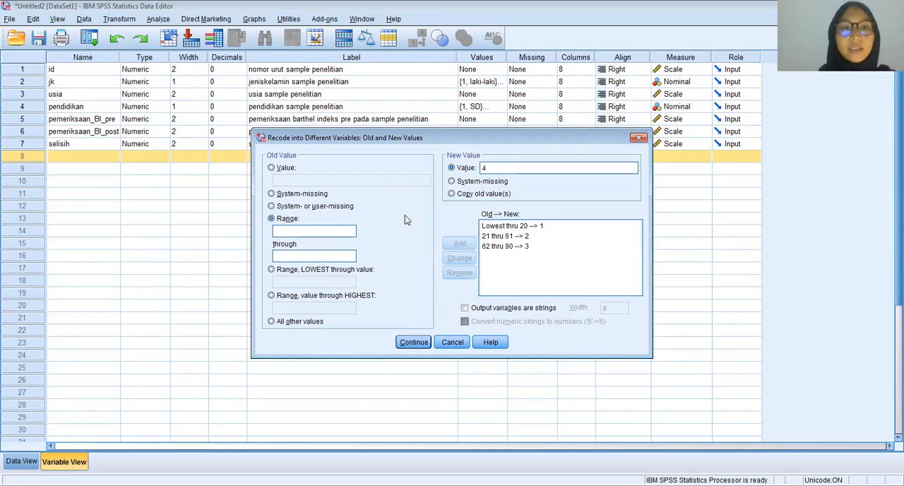
click(347, 230)
text(91)
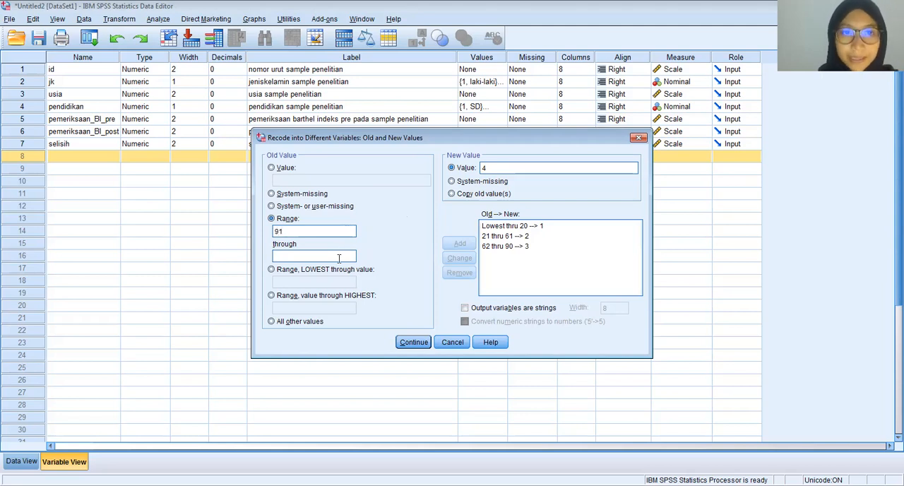
text(9)
key(BackSpace)
text(99)
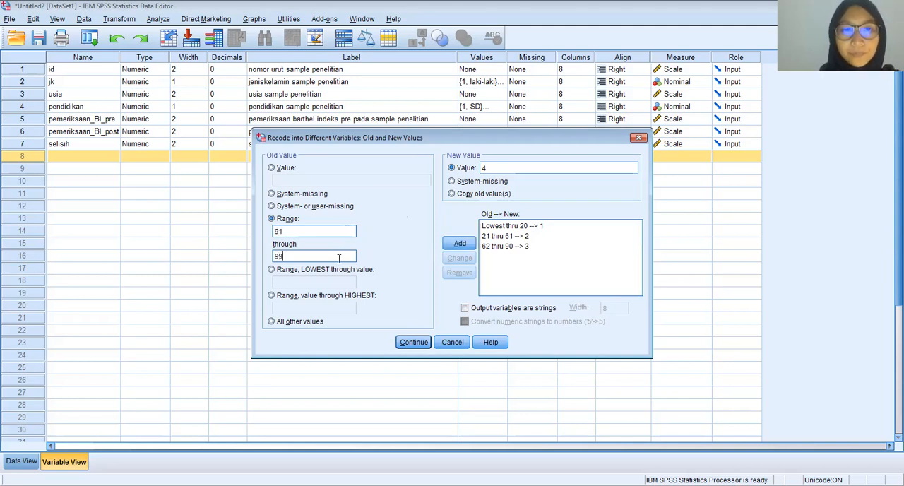
click(459, 243)
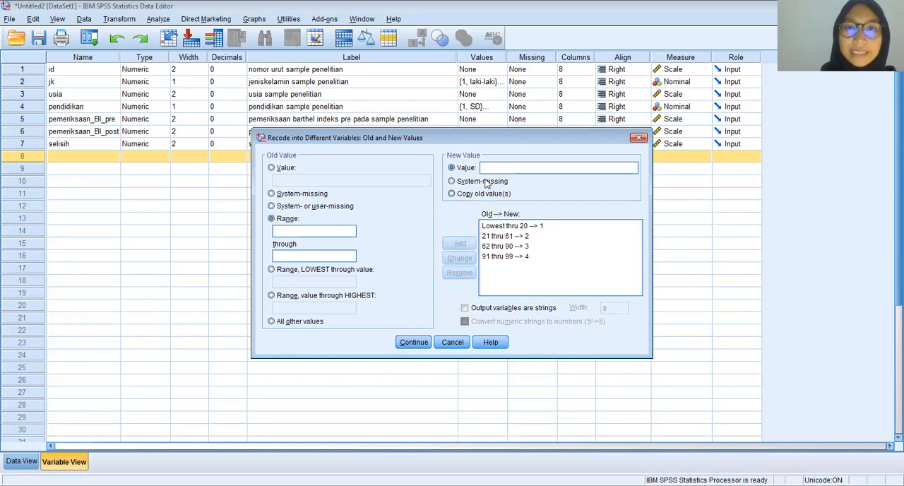
Add a recode rule that turns old values from 100 through the highest into the new value 5
click(506, 167)
text(5)
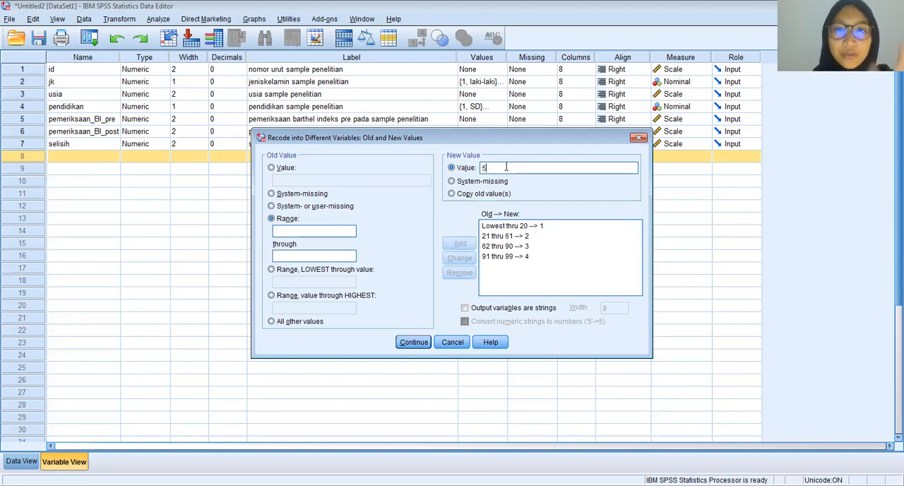
click(272, 297)
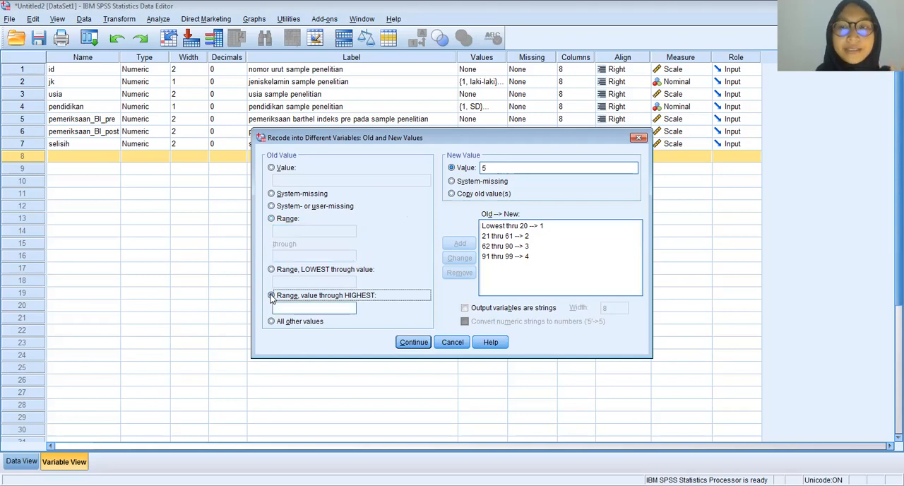
click(289, 310)
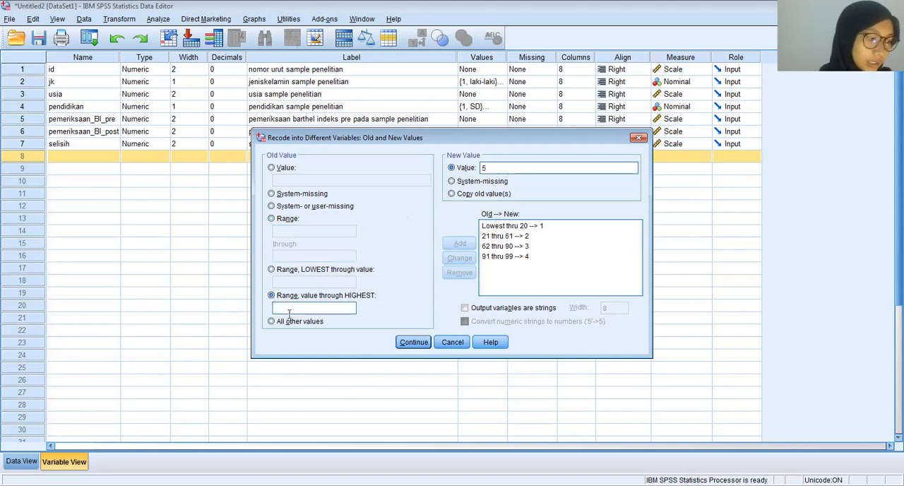
text(100)
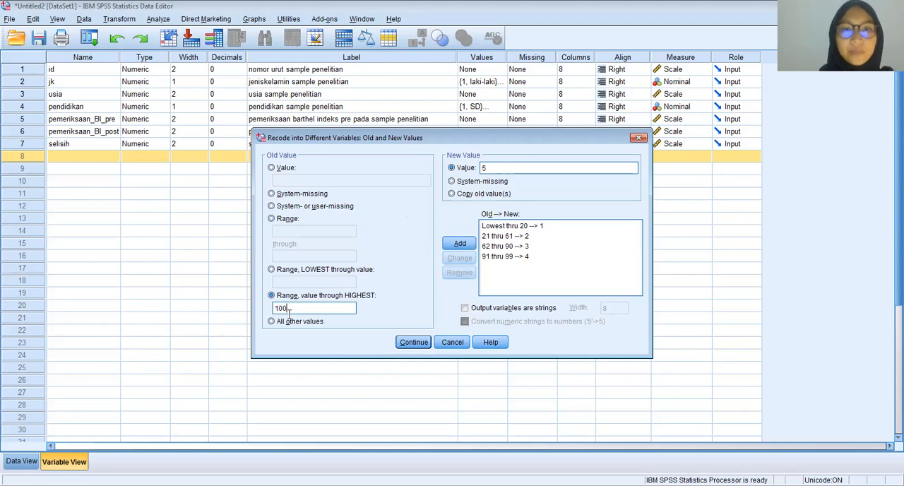
click(457, 246)
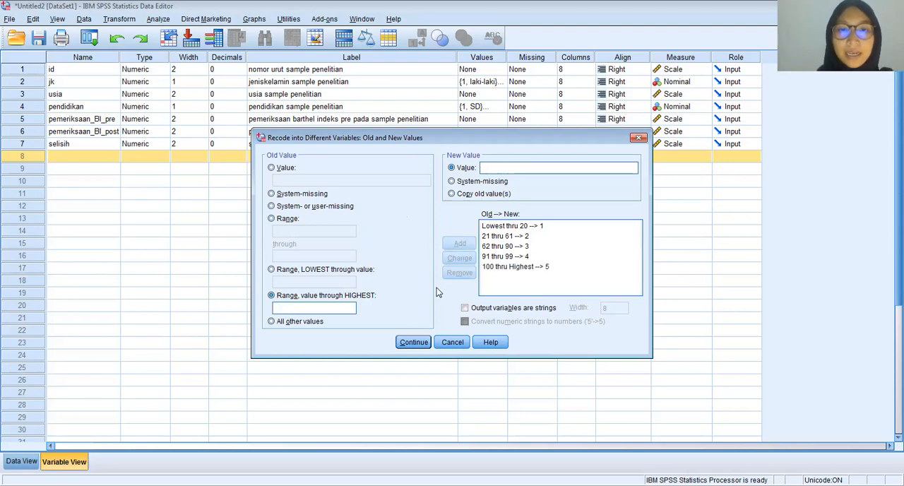
Accept the old and new value rules and run the recode to create interpretasi_pre_test
click(415, 343)
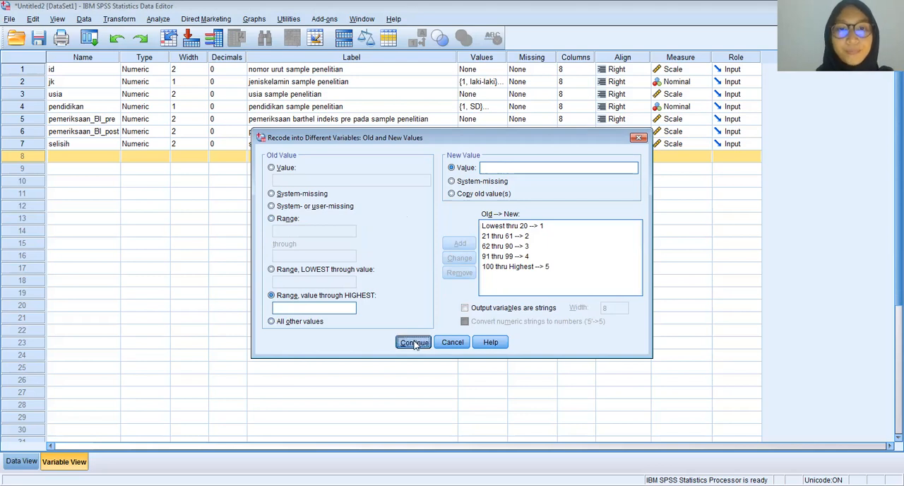
click(390, 329)
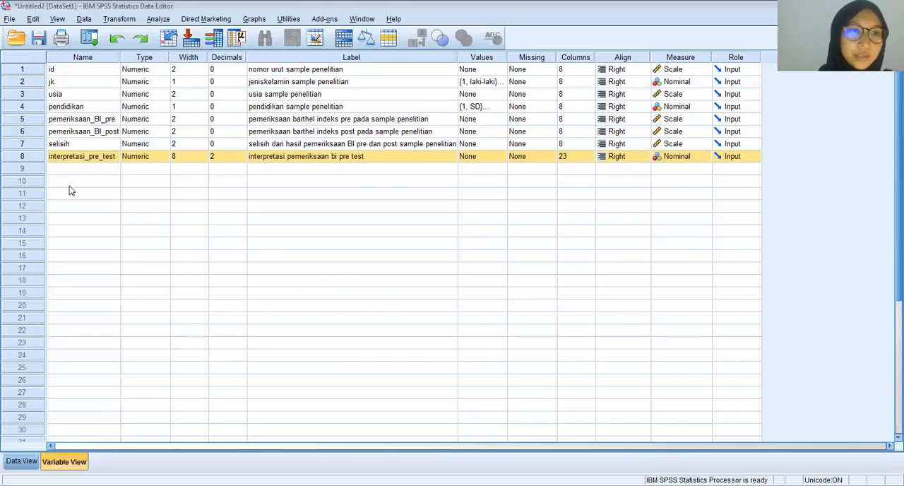
click(38, 170)
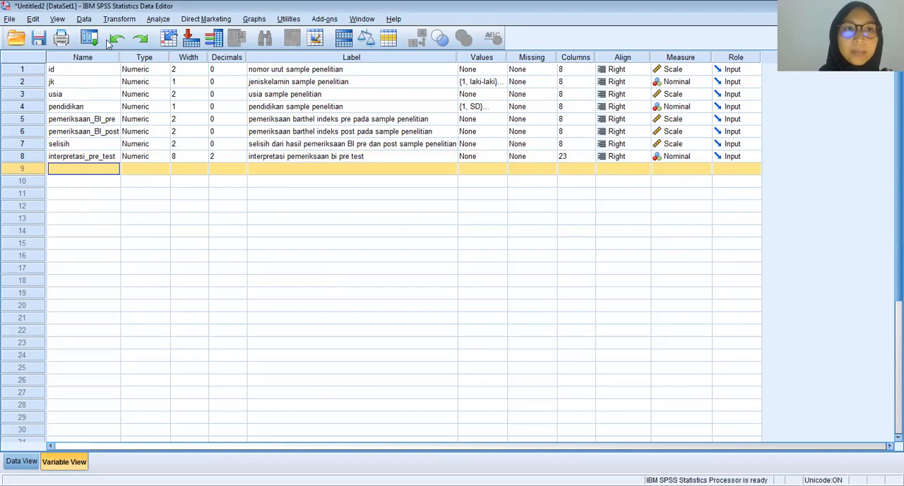
Start another recode into different variables, replacing pemeriksaan_BI_pre with pemeriksaan_BI_post as the input variable
click(122, 20)
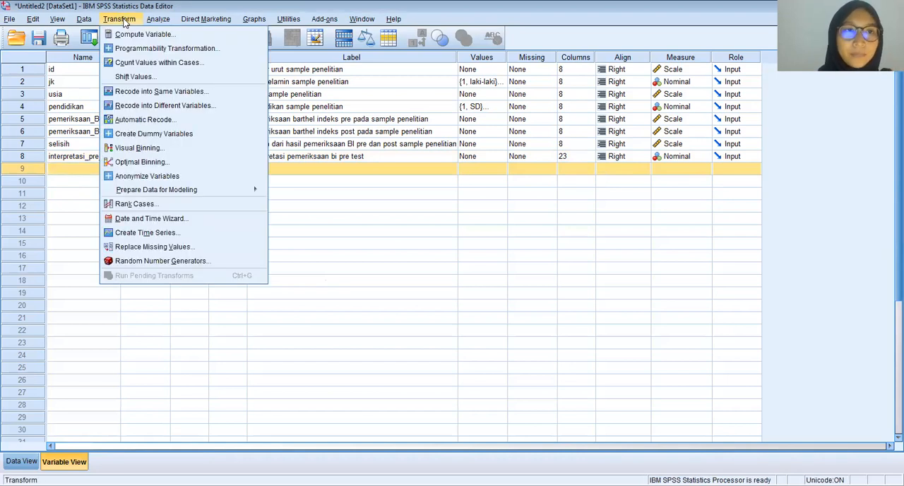
click(158, 106)
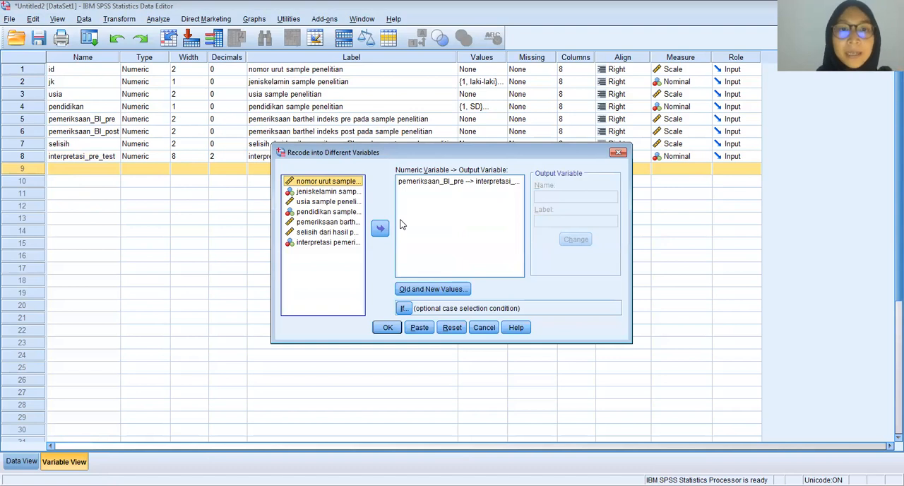
click(453, 187)
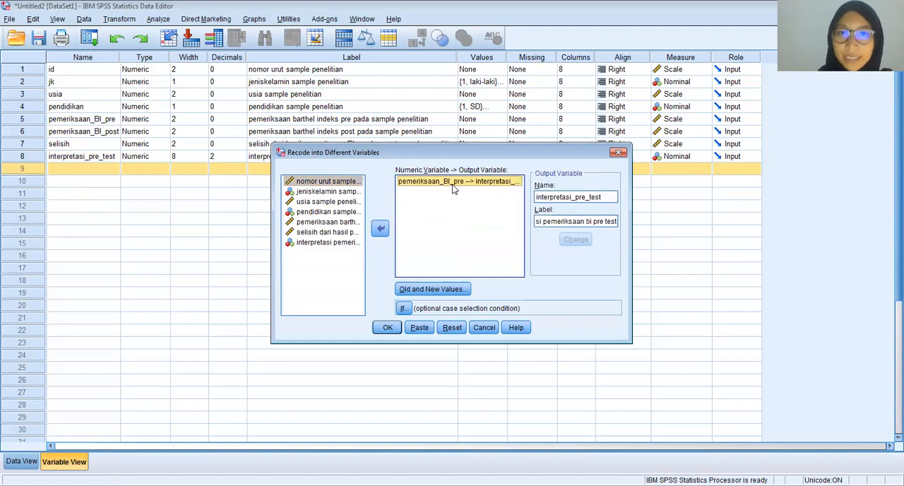
click(379, 230)
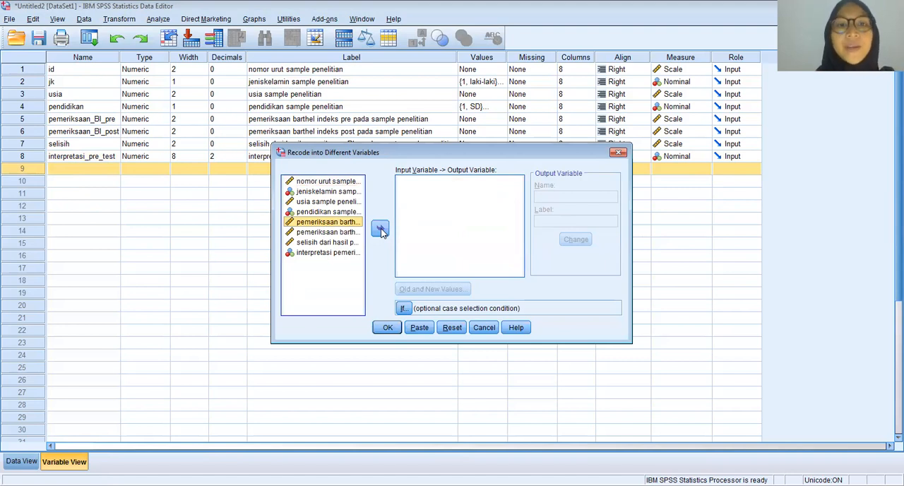
click(350, 233)
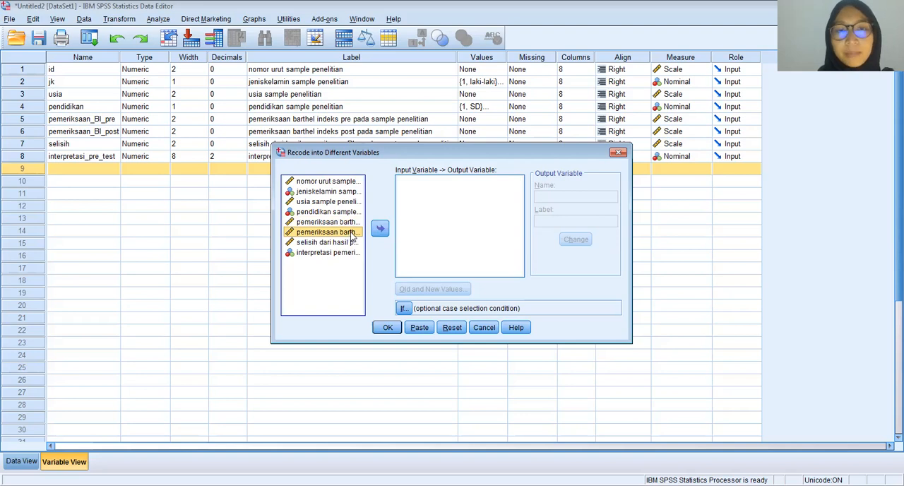
click(380, 230)
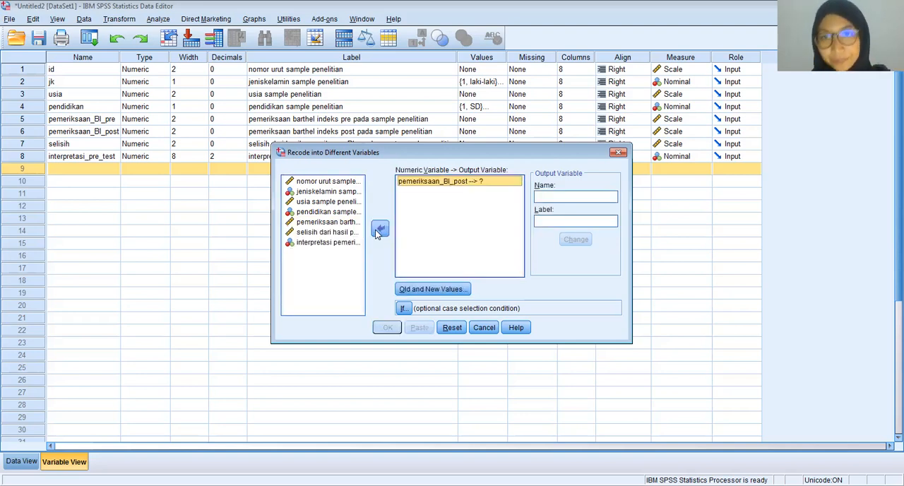
Name the output variable for pemeriksaan_BI_post "interpretasi_post_test"
click(562, 196)
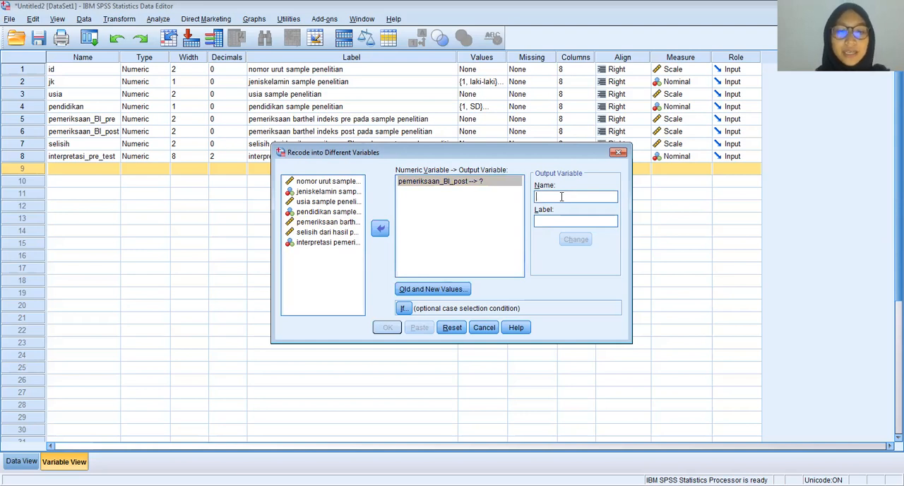
text(inter)
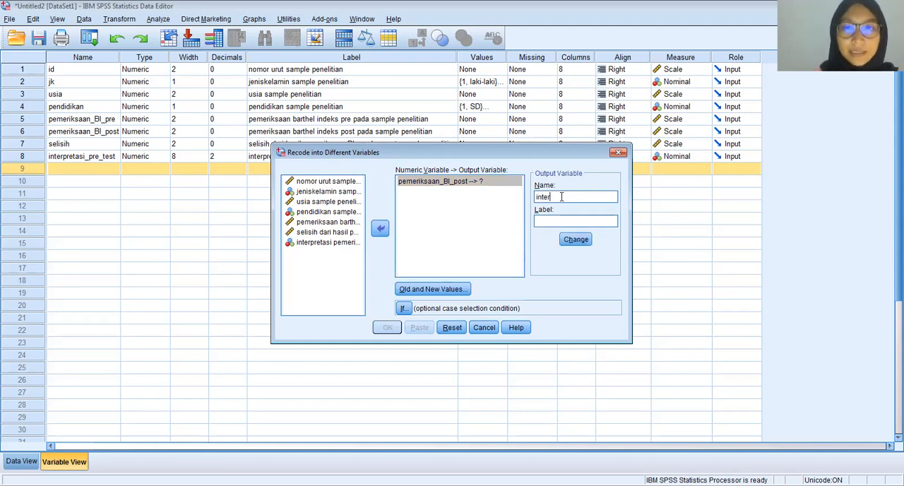
text(pretasi_)
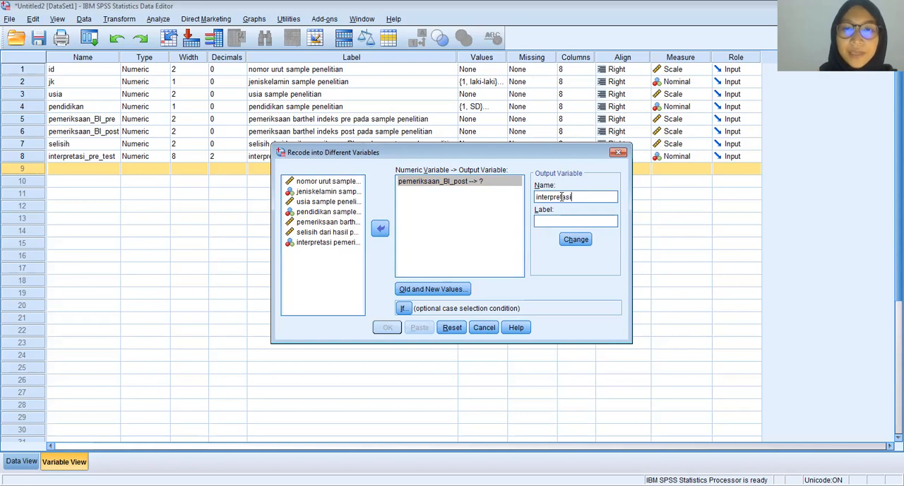
text(post_test)
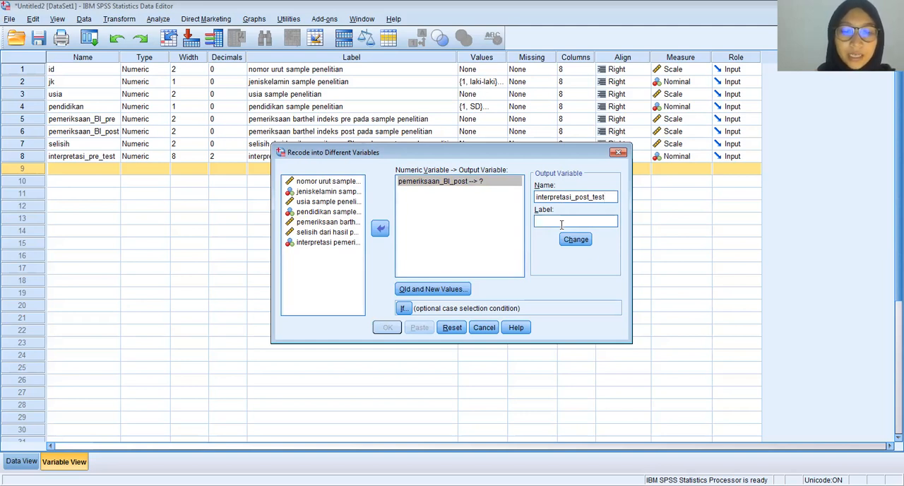
text(in)
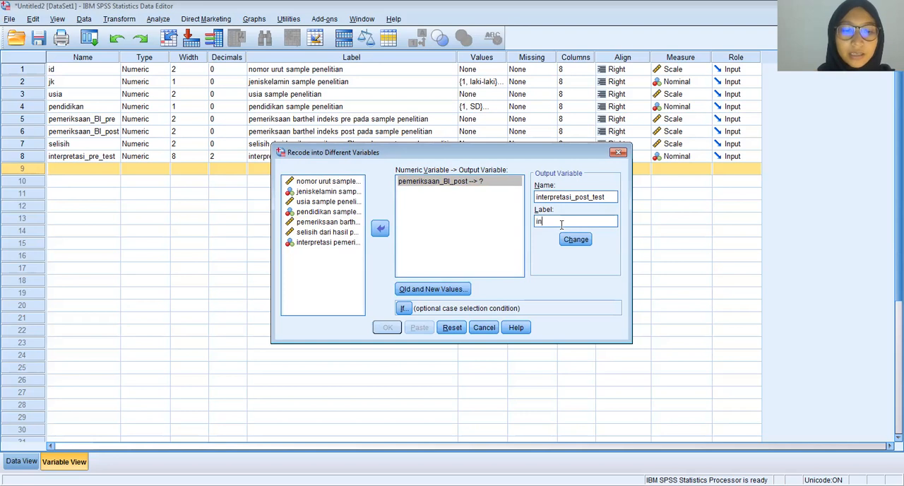
text(terpretasi)
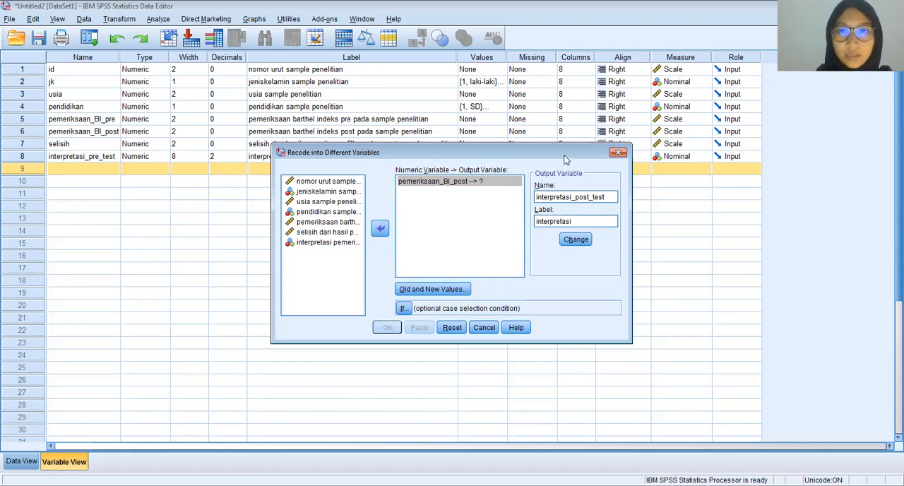
Label the output variable "interpretasi pemeriksaan bi post" and apply its name and label to the recode pair
drag(566, 158, 570, 194)
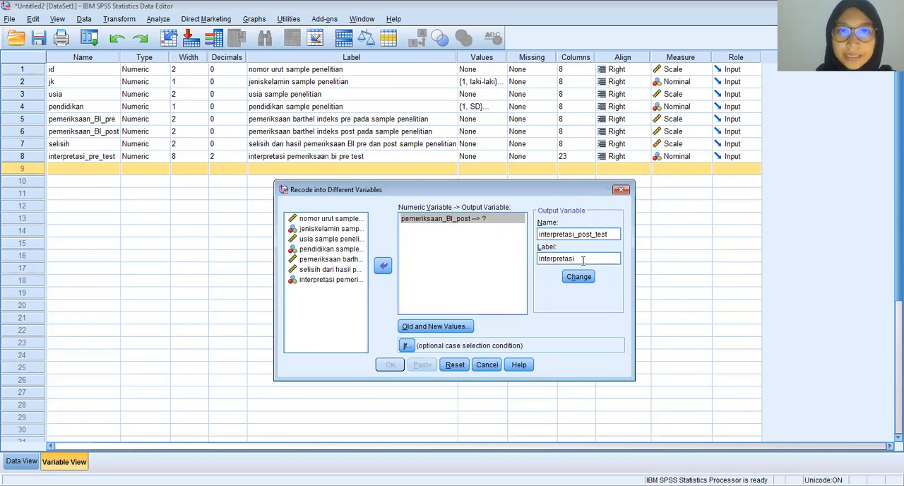
text(pem)
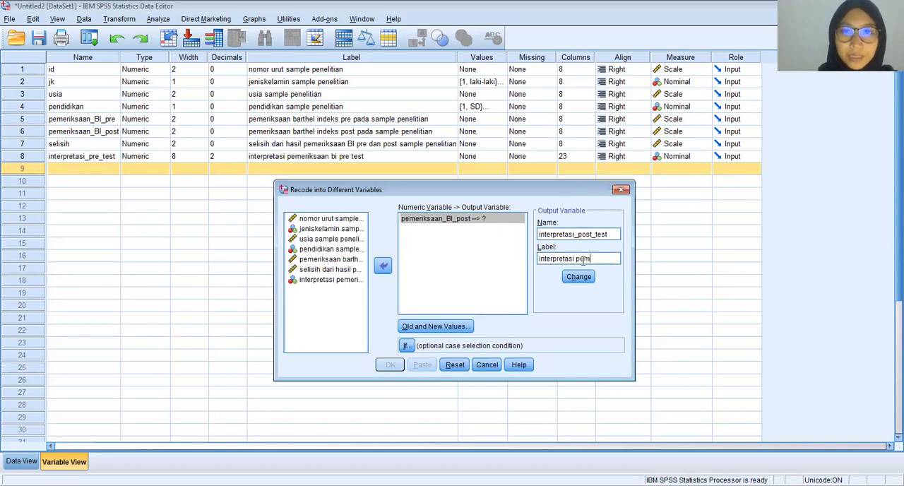
text(eriksaan)
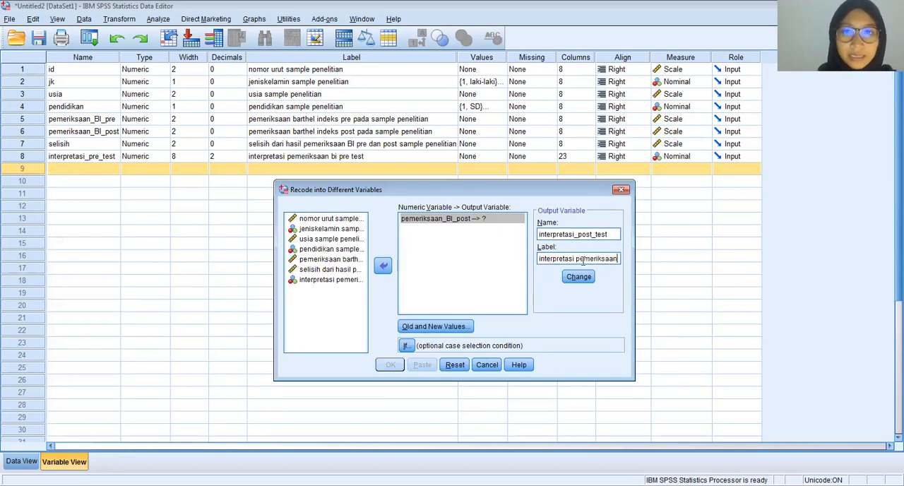
text( bi pos)
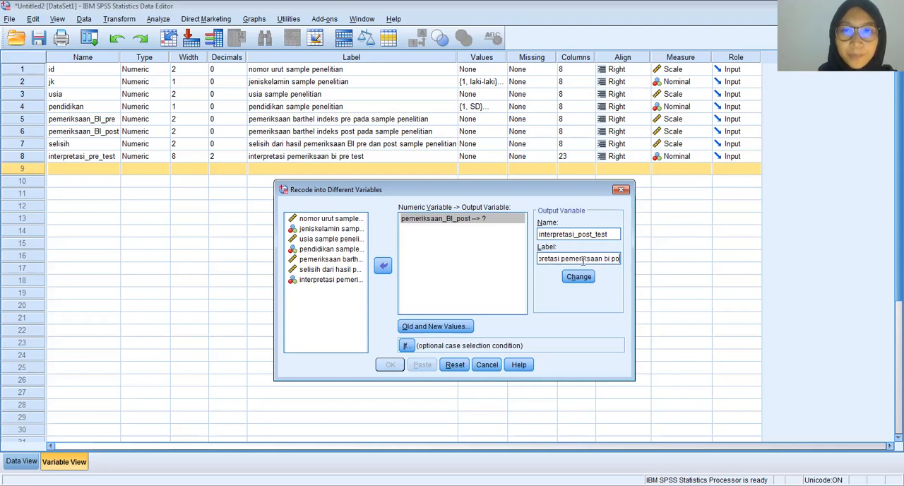
text(t)
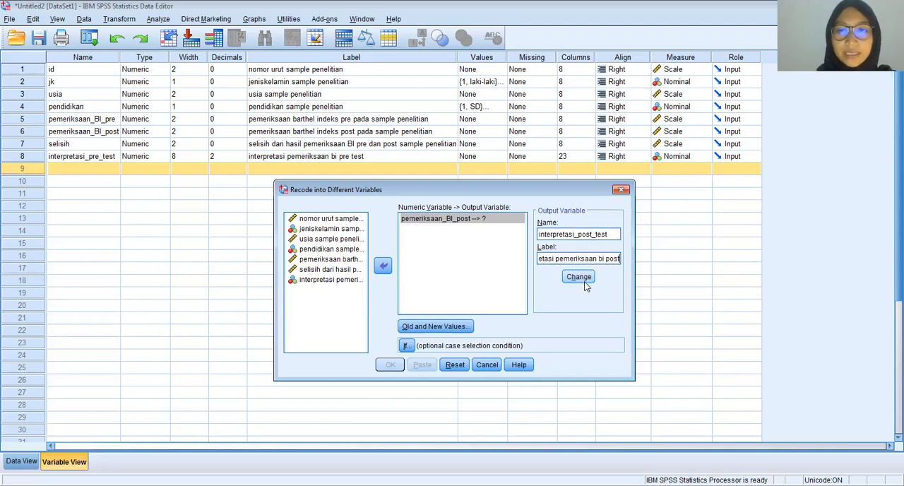
click(579, 277)
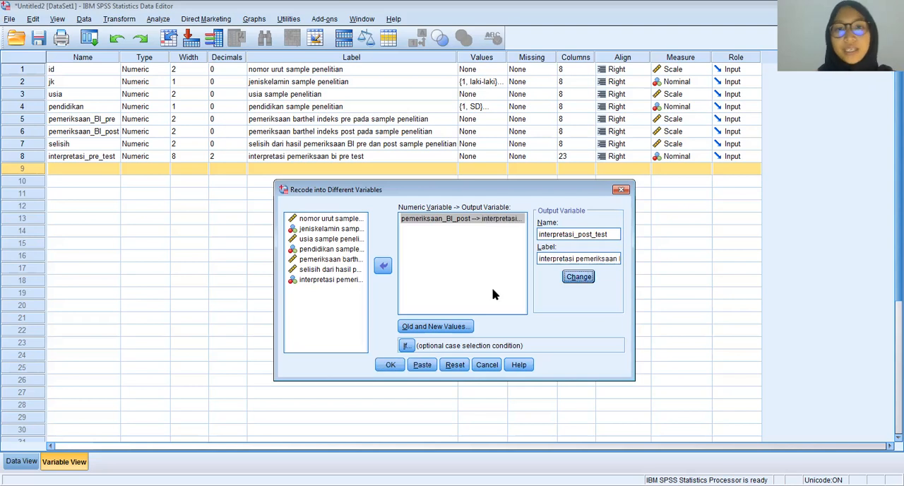
Keep the existing old and new value rules for pemeriksaan_BI_post and run the recode to create interpretasi_post_test
click(435, 327)
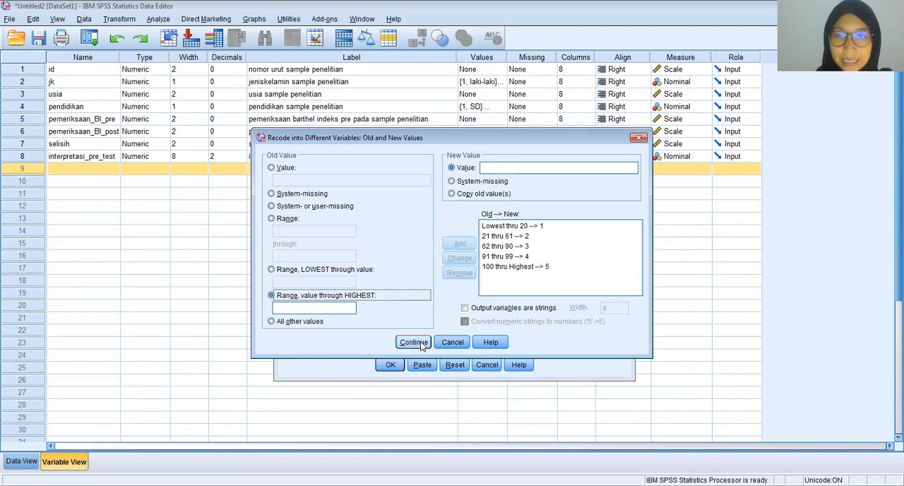
click(414, 342)
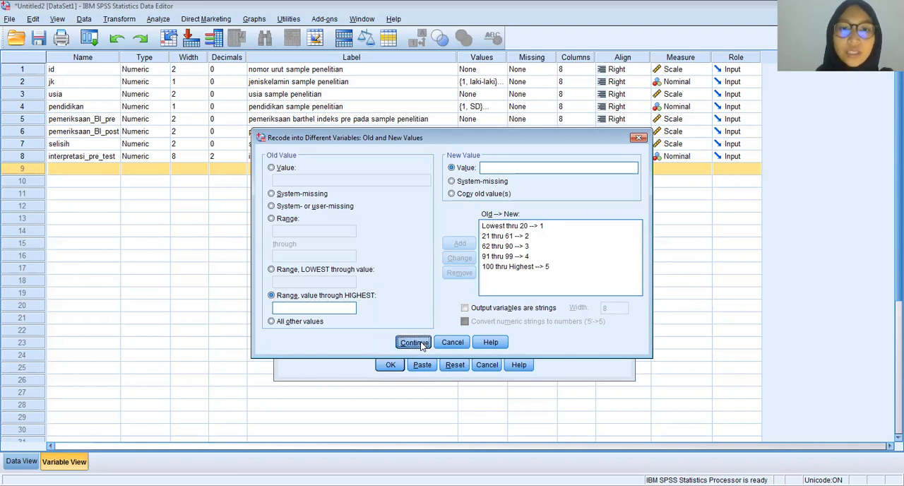
click(389, 370)
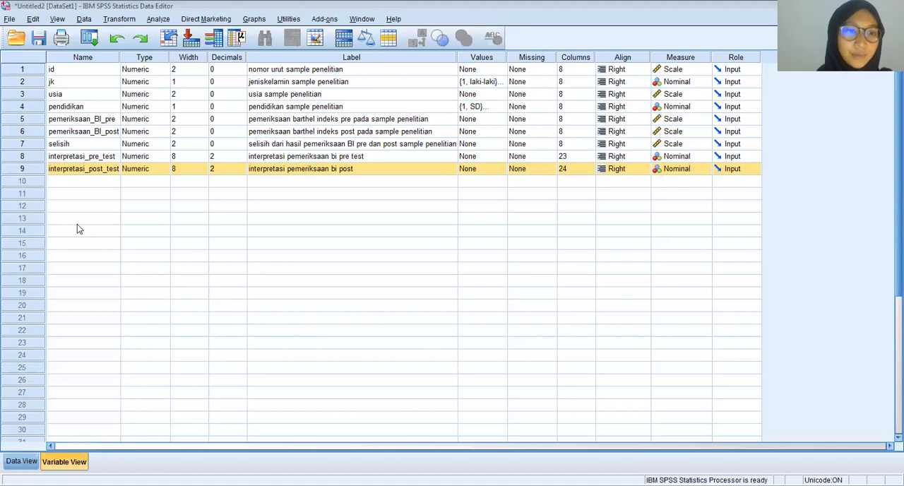
click(33, 182)
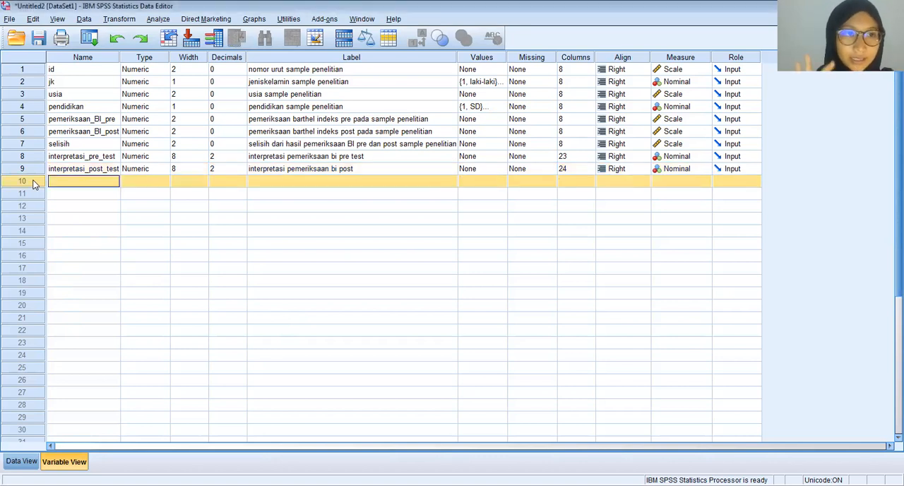
Set interpretasi_pre_test to 0 decimals and a width of 2
click(219, 156)
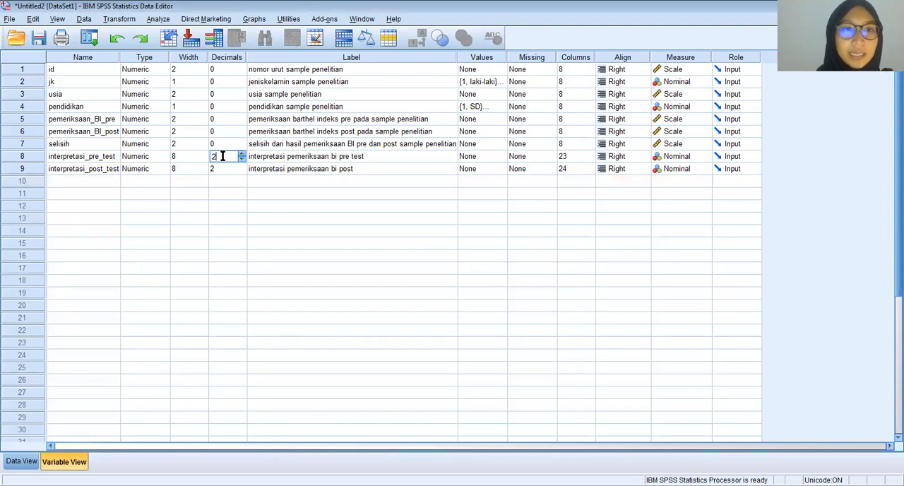
key(BackSpace)
text(0)
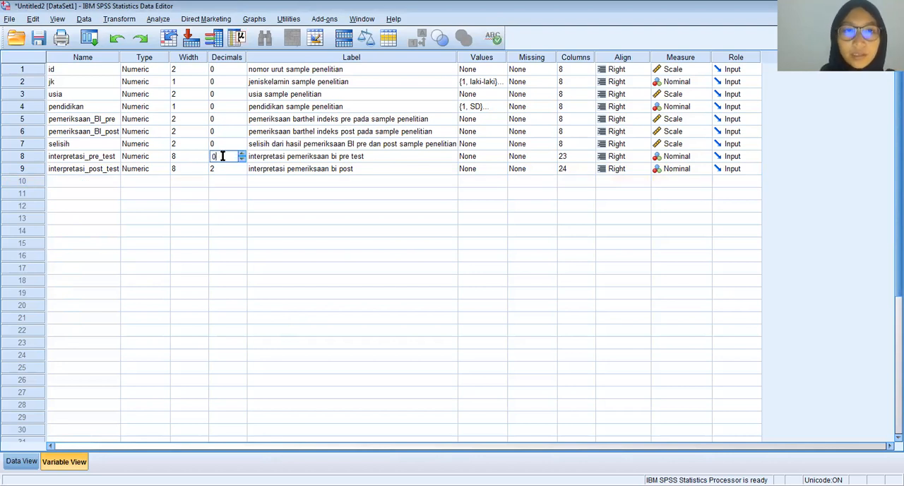
click(182, 157)
key(BackSpace)
text(2)
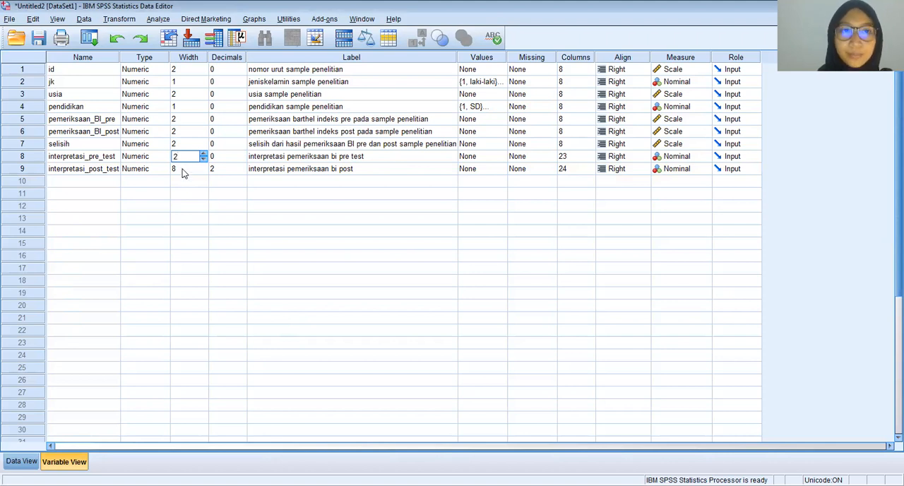
Try to set the width of interpretasi_post_test to 2 before reducing its decimals
click(182, 169)
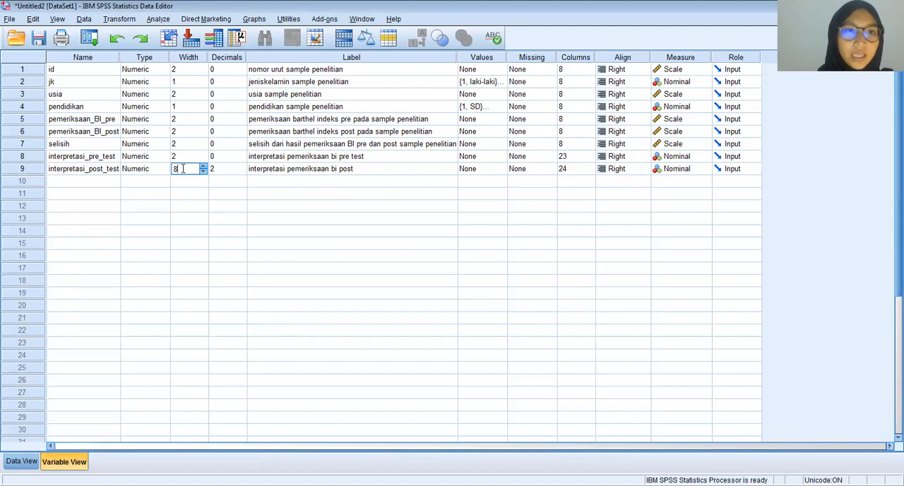
key(BackSpace)
text(2)
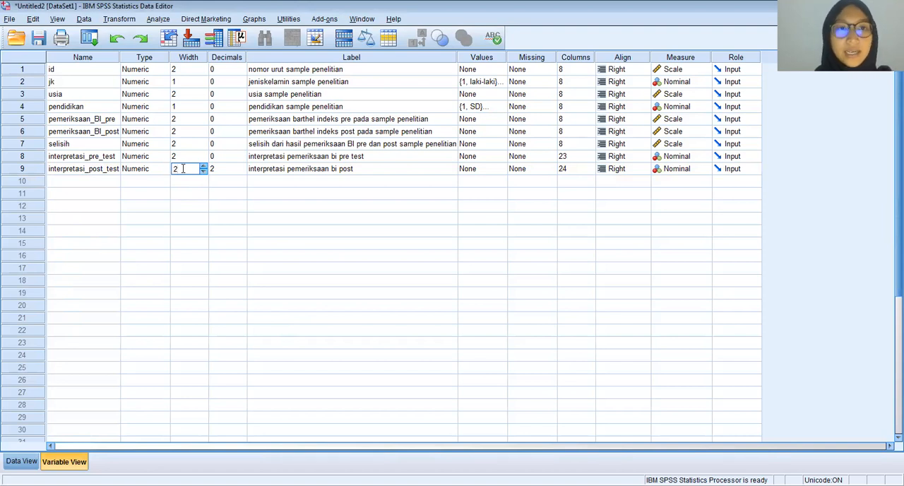
click(219, 173)
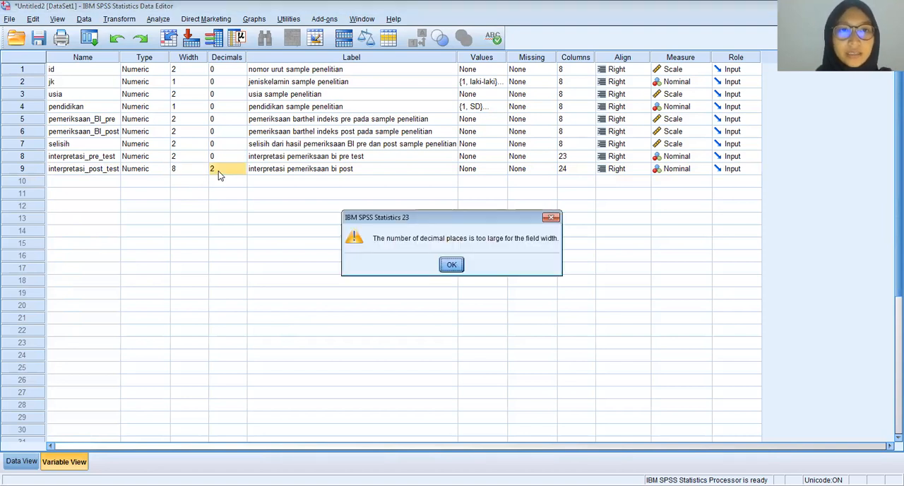
click(451, 265)
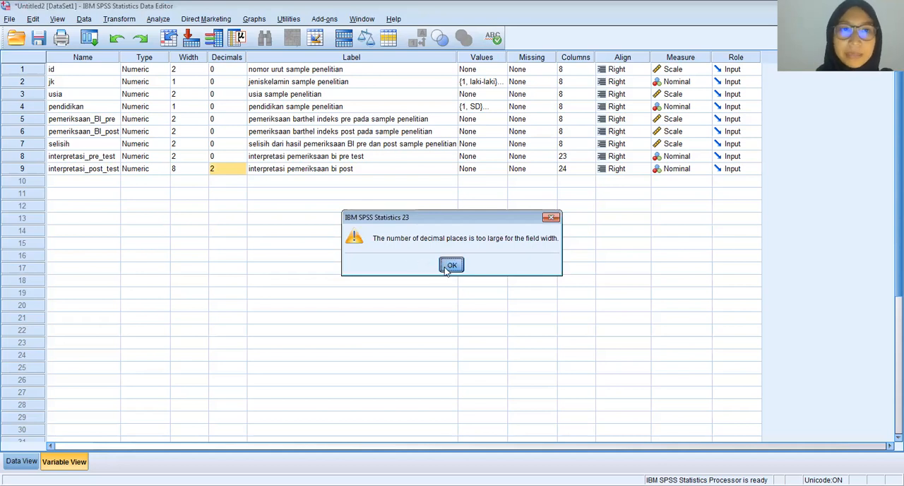
Set interpretasi_post_test to 0 decimals and a width of 2
click(230, 168)
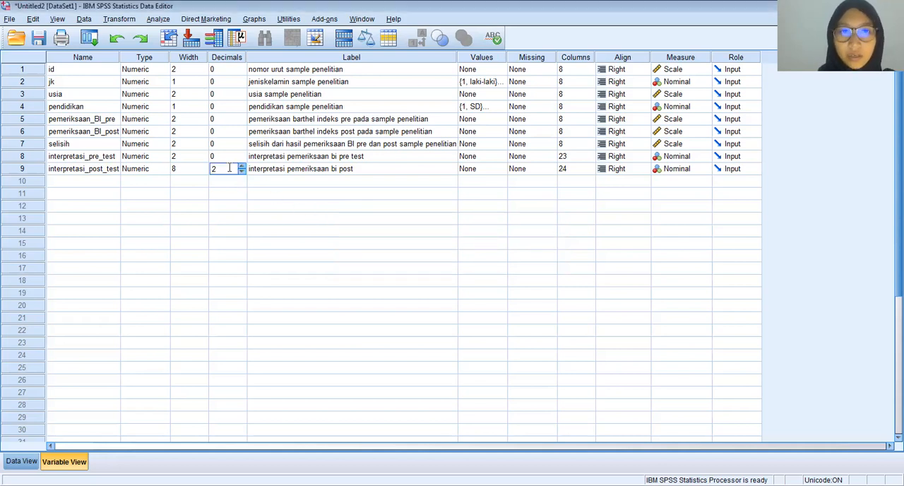
key(BackSpace)
text(0)
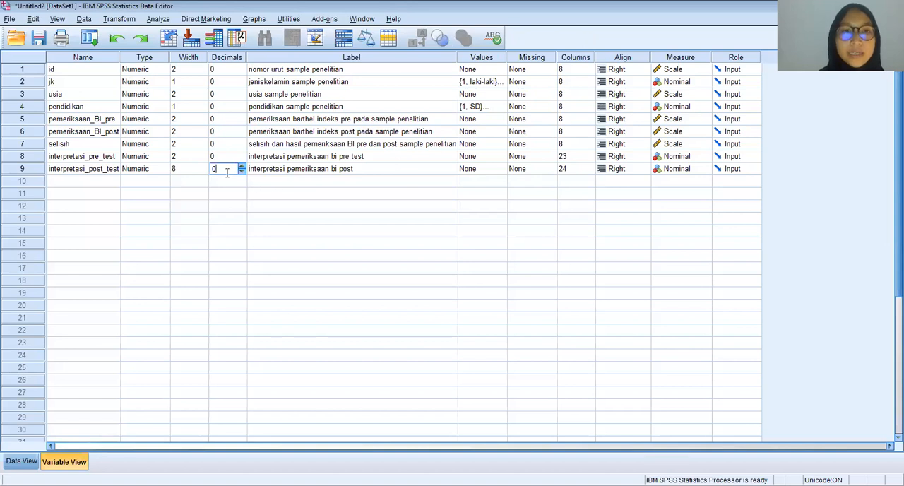
click(181, 168)
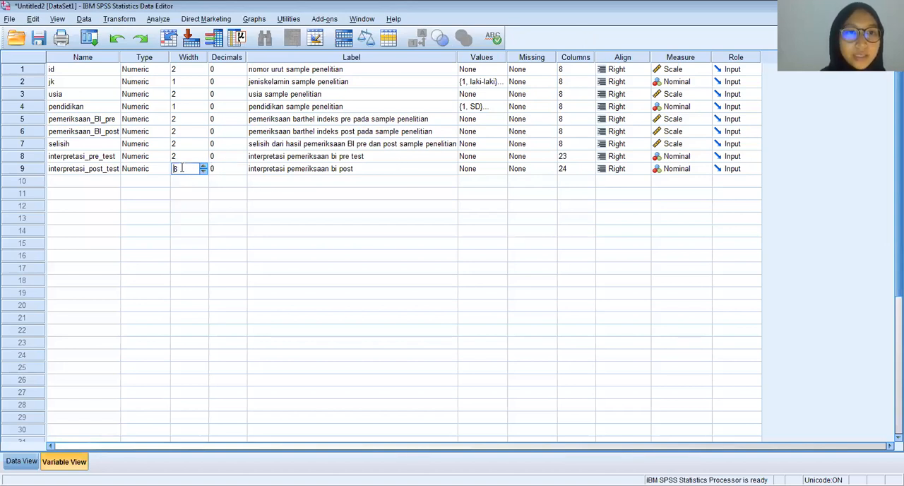
text(2)
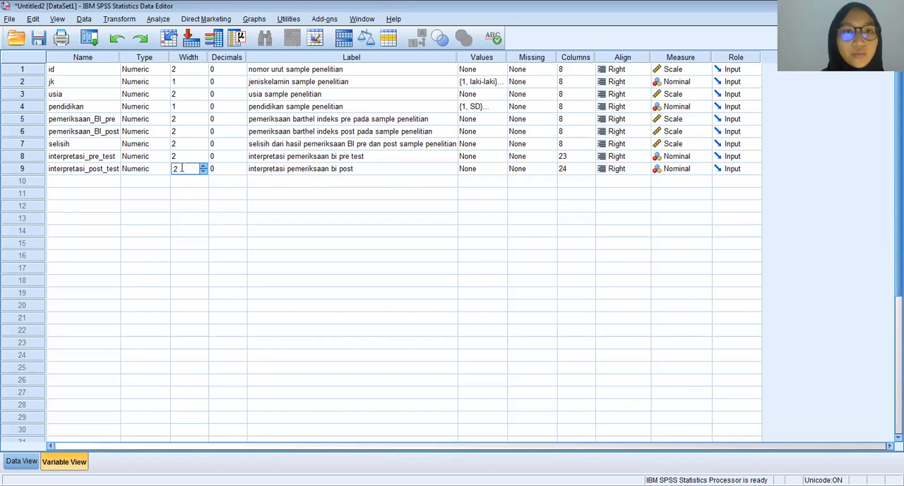
click(261, 196)
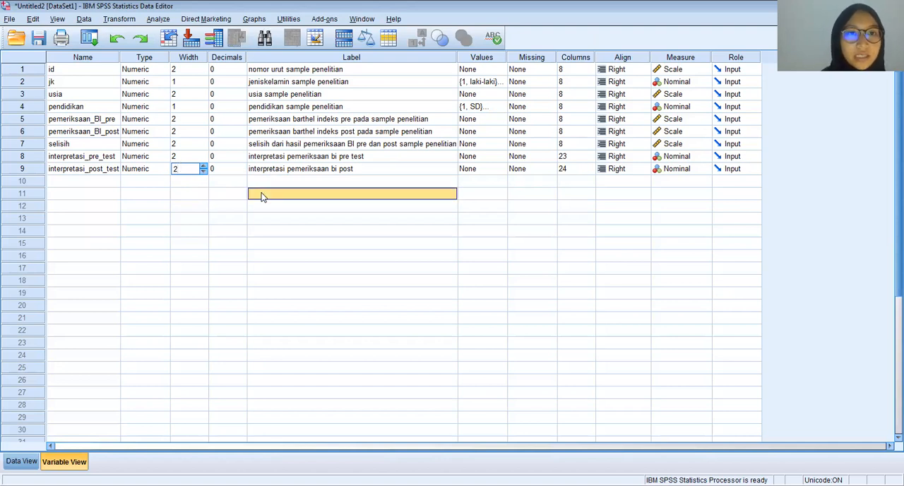
click(38, 186)
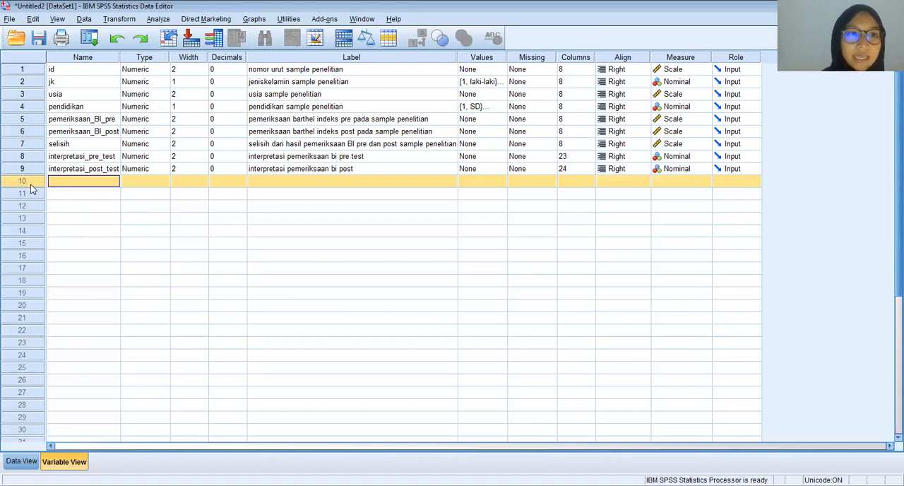
Start another recode into different variables, replacing pemeriksaan_BI_post with usia as the input variable
click(127, 22)
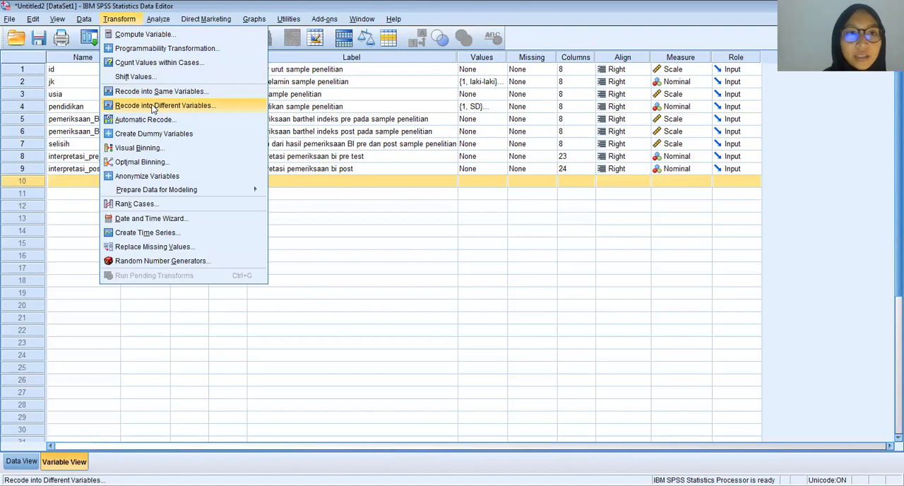
click(155, 106)
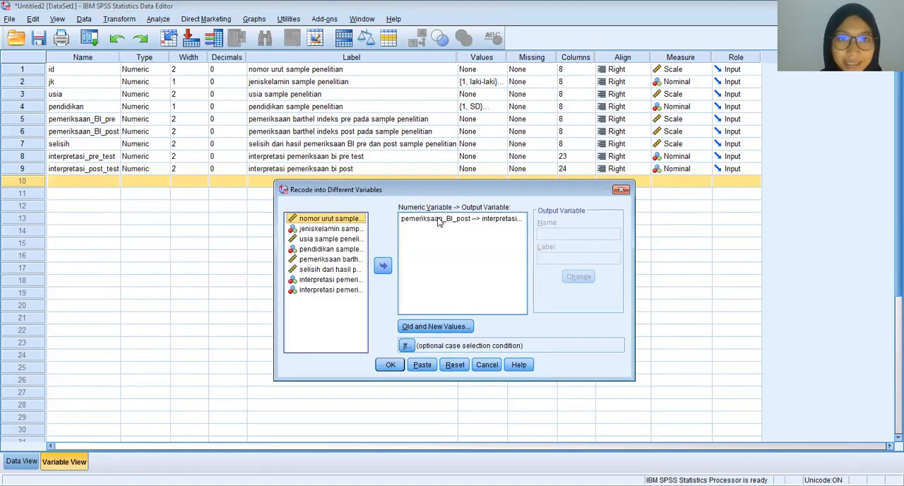
click(438, 220)
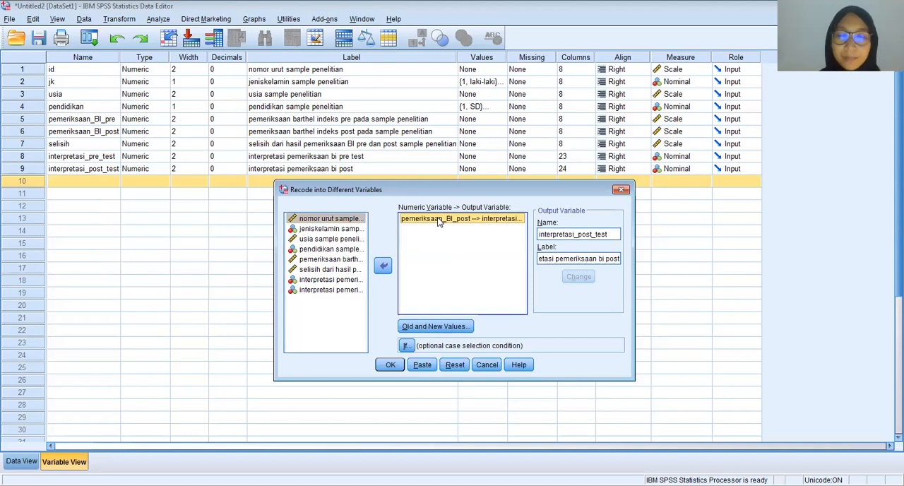
click(383, 266)
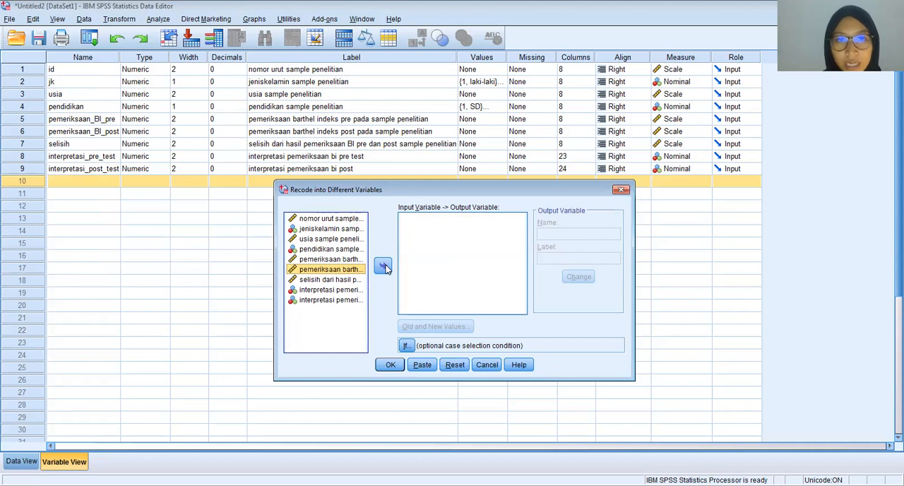
click(332, 240)
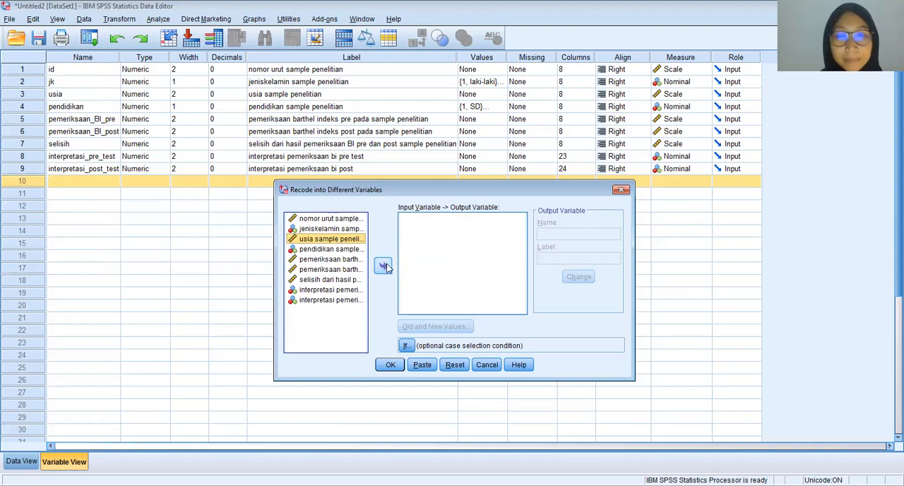
click(383, 266)
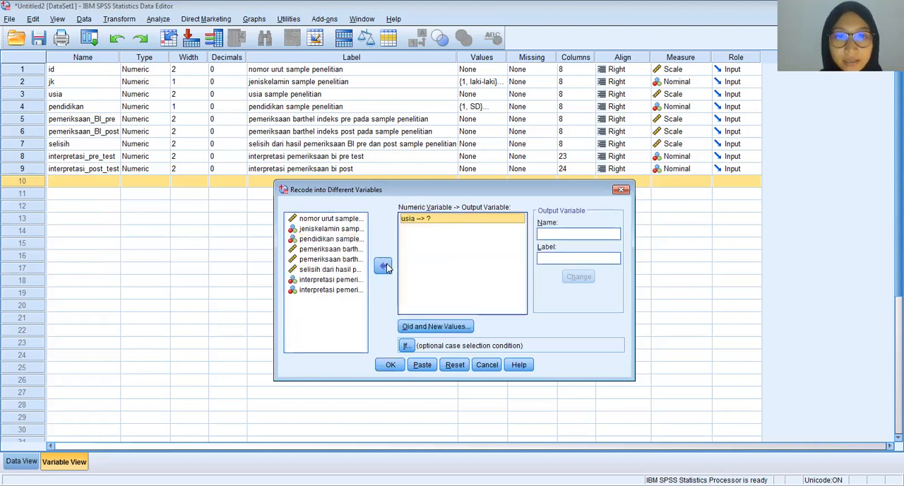
Name the output variable for usia "kelompok_usia", label it "kelompok usia sample penelitian" and apply both to the recode pair
click(557, 234)
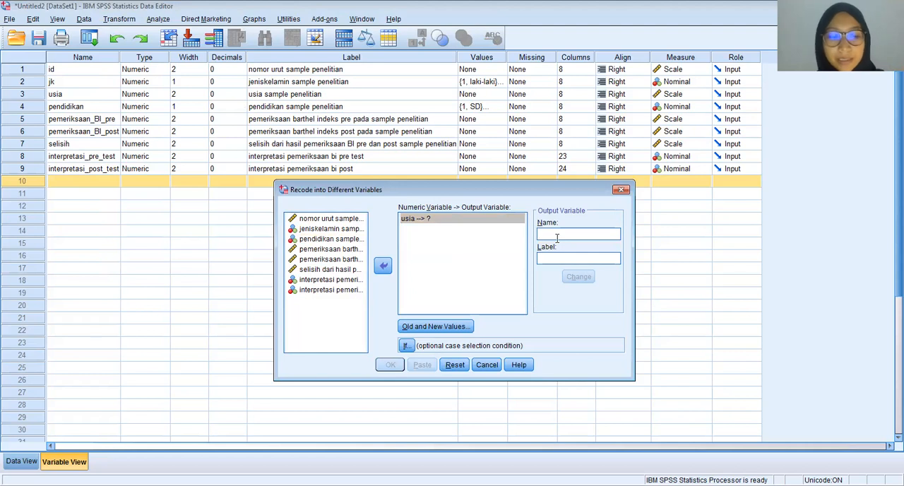
text(ke)
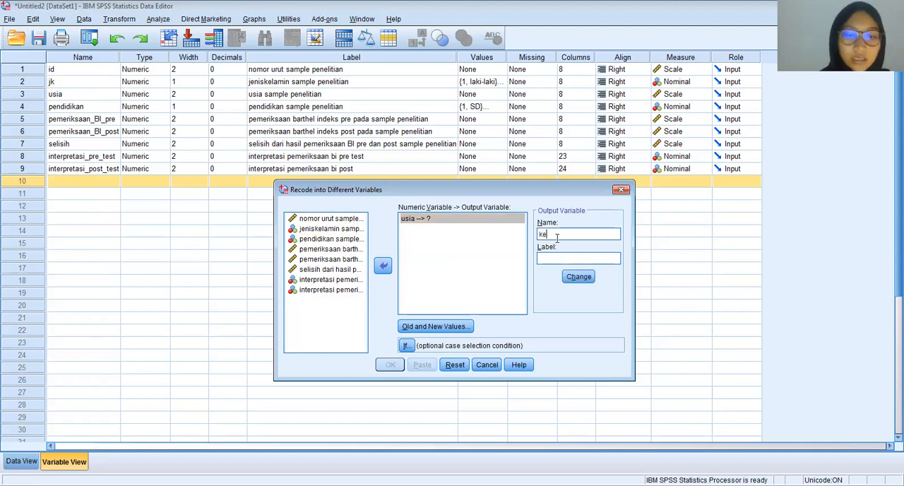
text(lompok_usia)
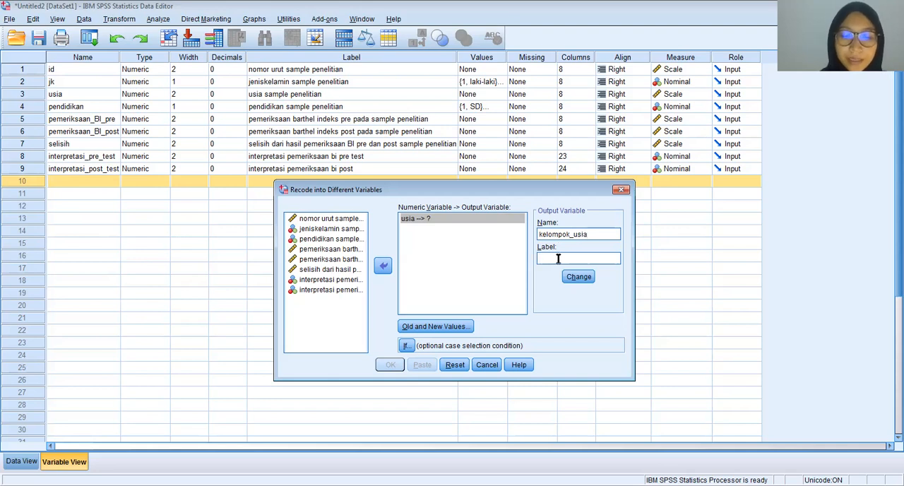
text(kelompo)
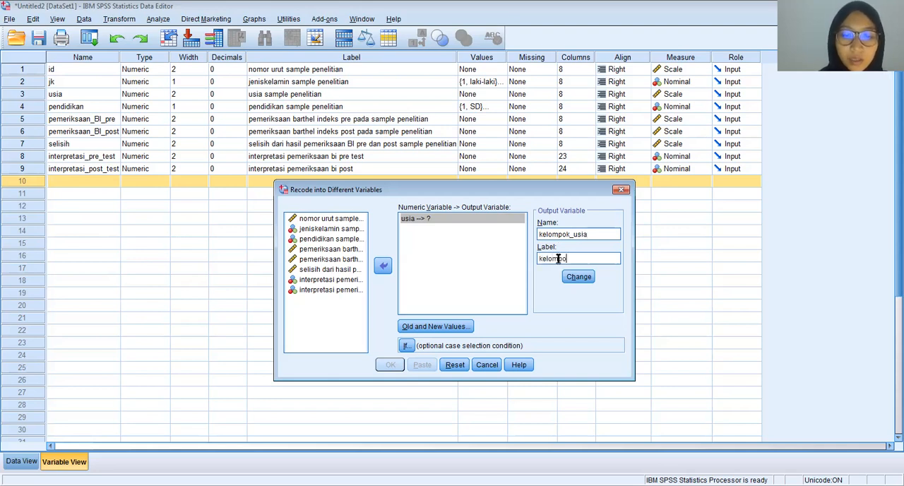
text(k usia sa)
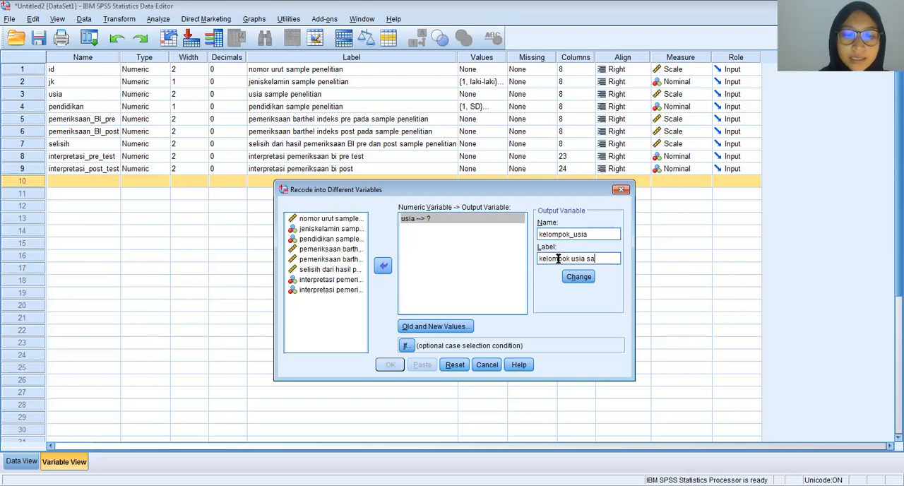
text(mple penelitian)
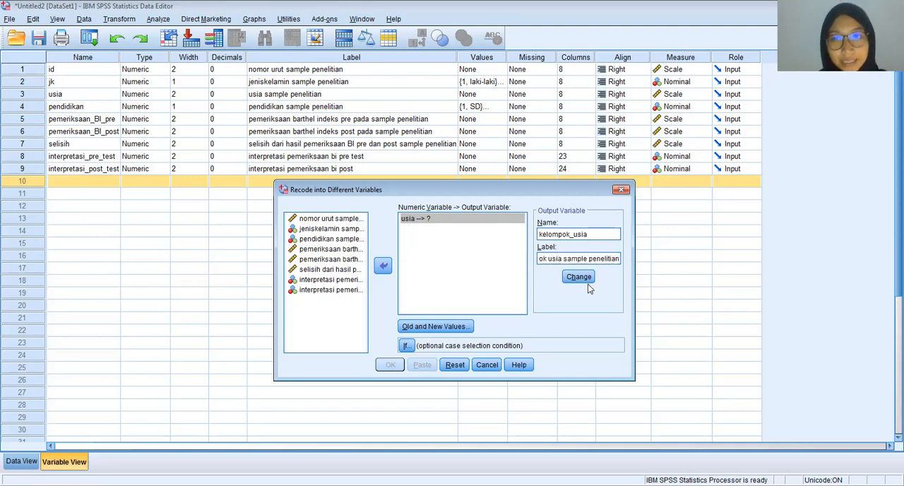
click(585, 278)
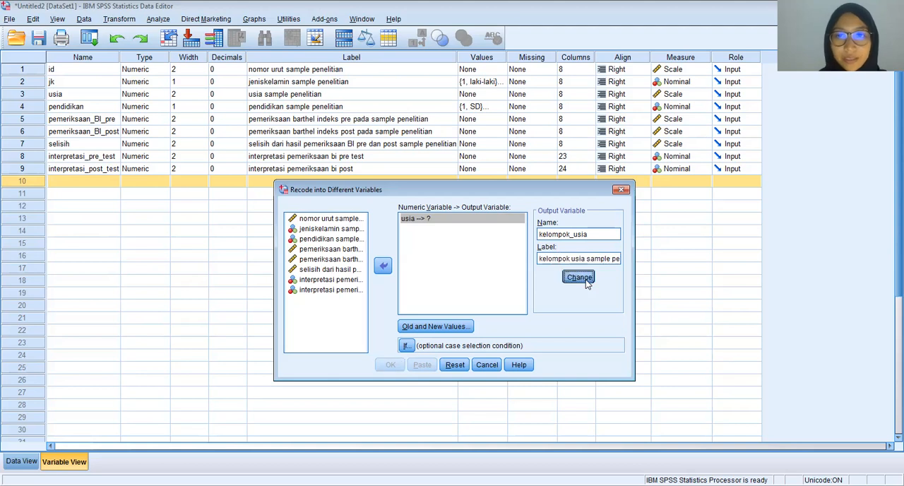
Remove all the old and new value rules left from the BI recode for the usia recode
click(446, 329)
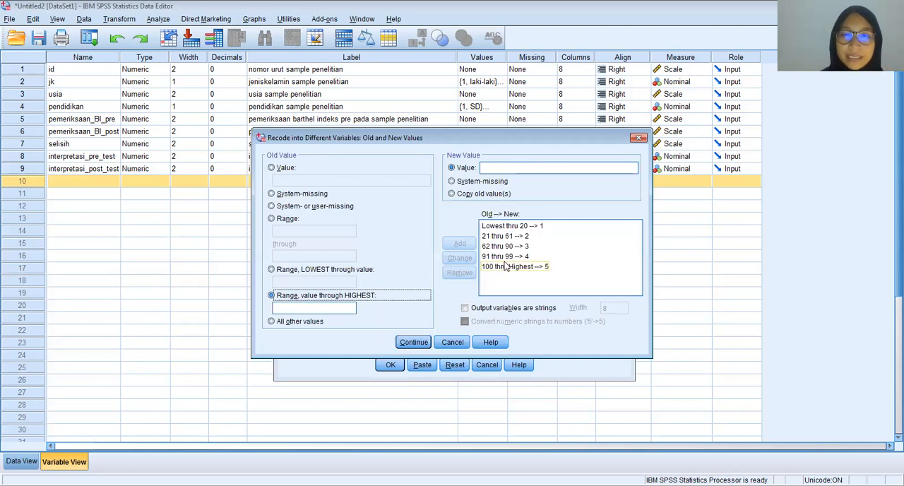
click(515, 226)
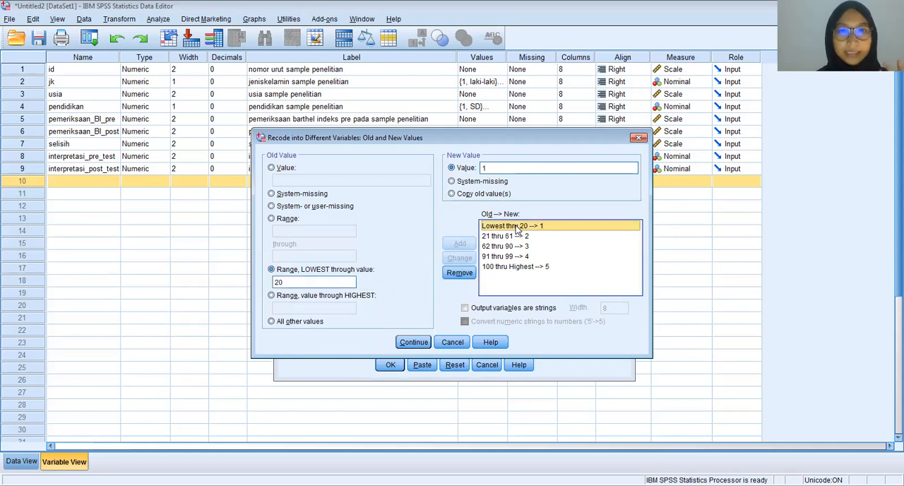
click(459, 273)
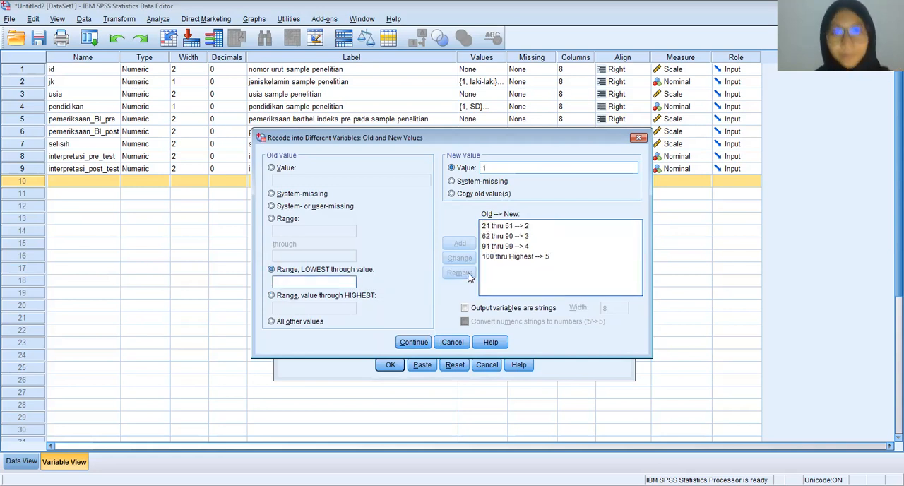
click(507, 226)
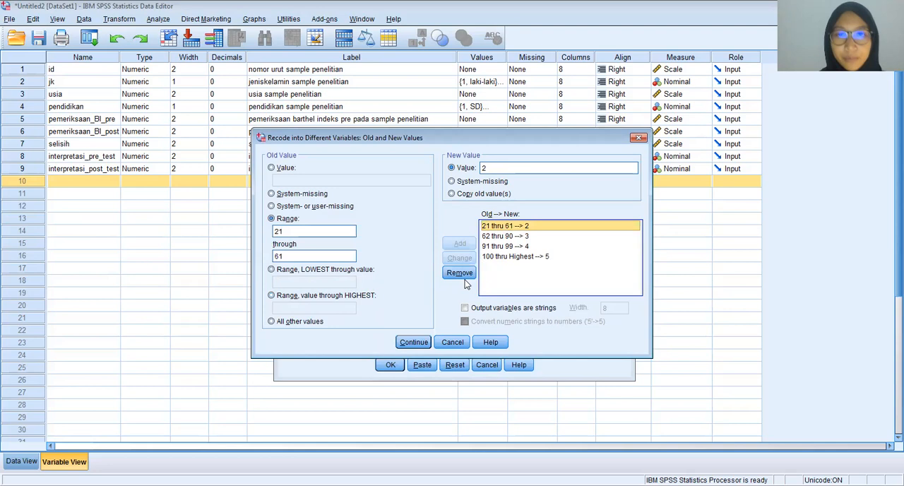
click(459, 273)
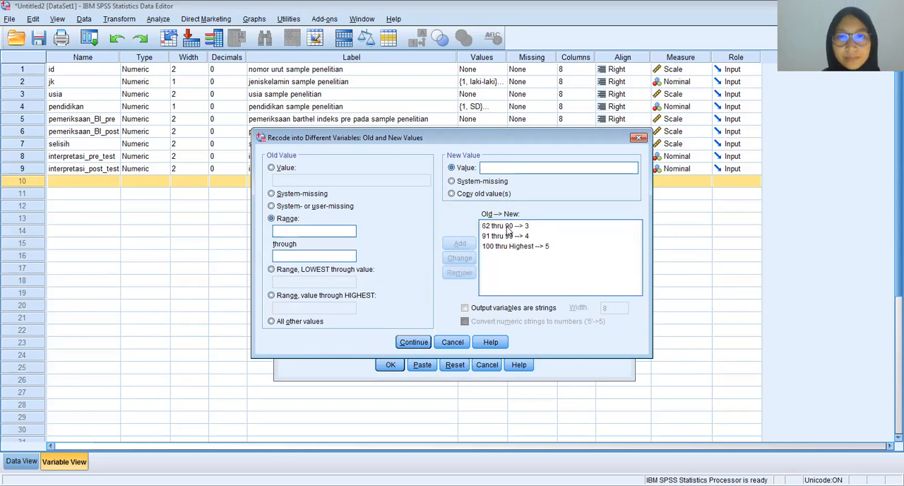
click(508, 228)
click(459, 273)
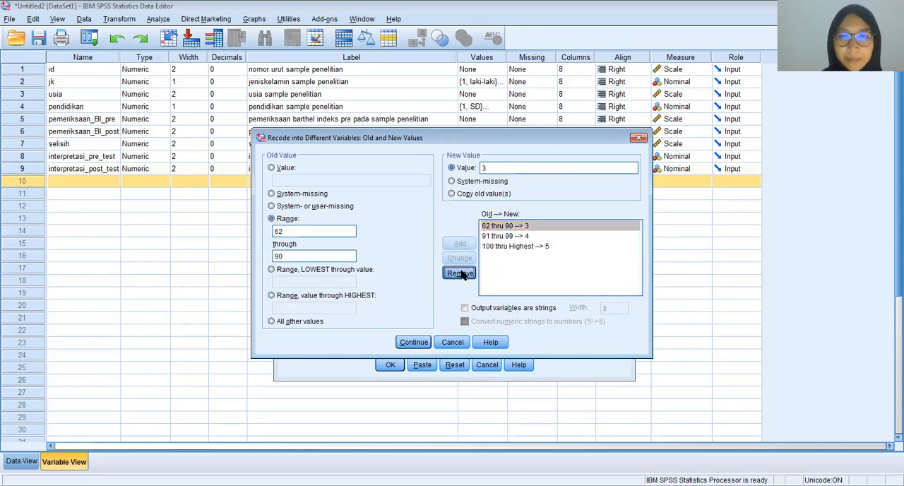
click(511, 227)
click(459, 273)
click(516, 225)
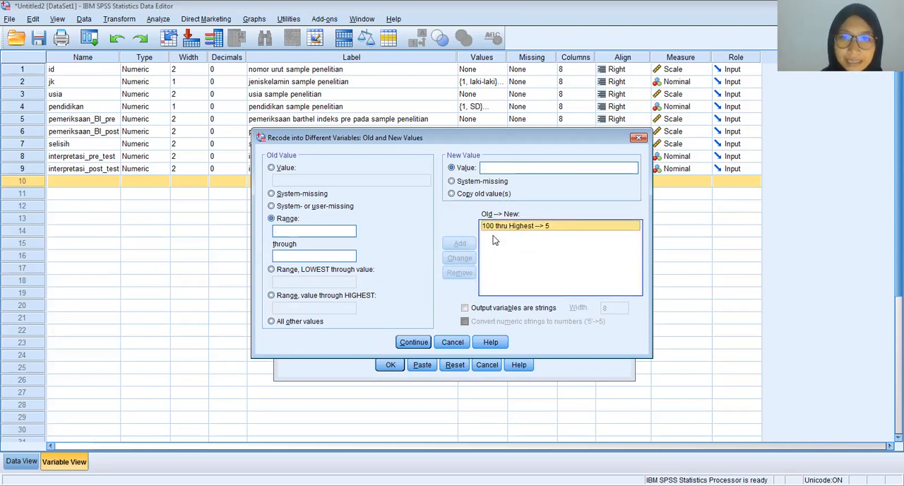
click(467, 274)
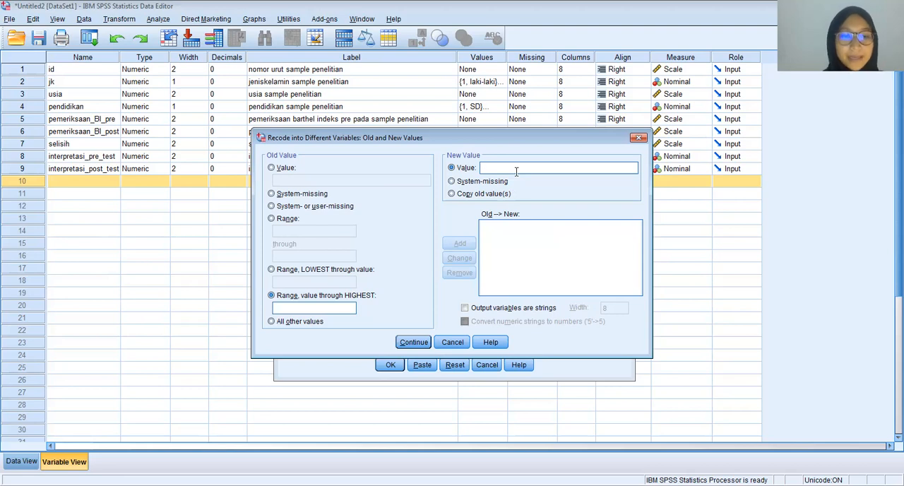
Add a rule to the usia recode that turns old values 55 through 65 into new value 1
text(1)
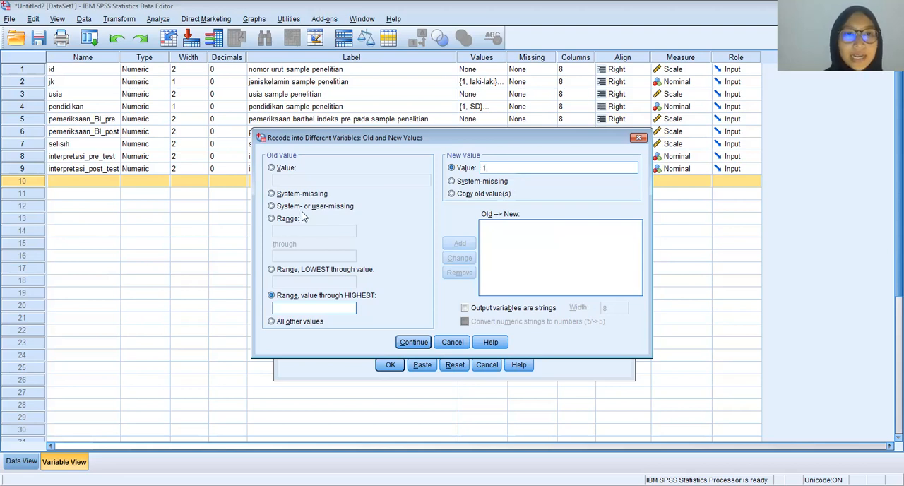
click(272, 219)
click(281, 229)
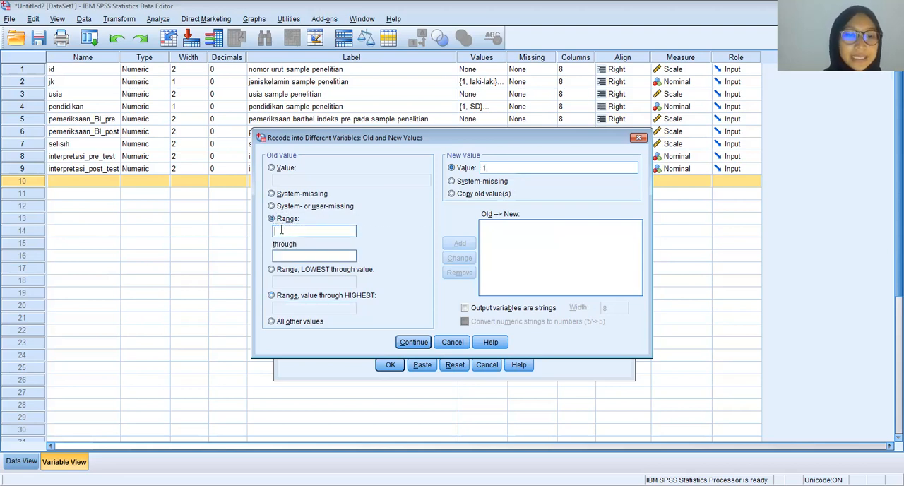
text(55)
click(279, 255)
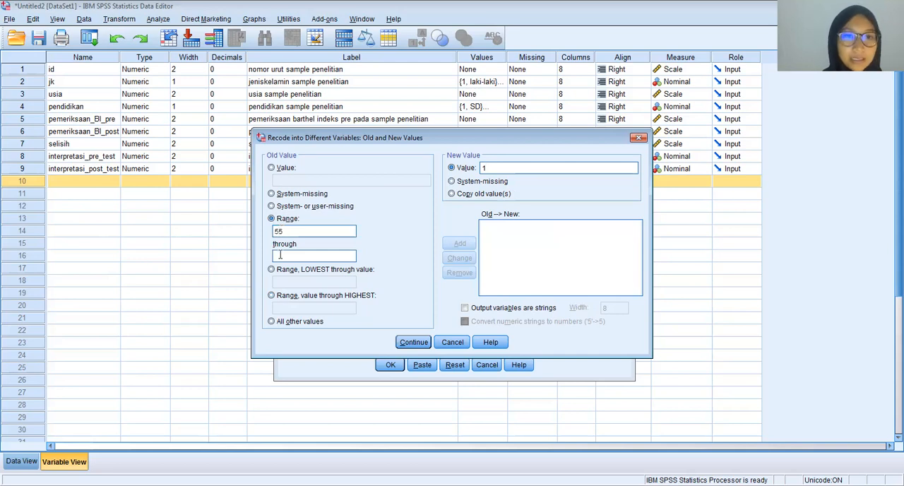
text(60)
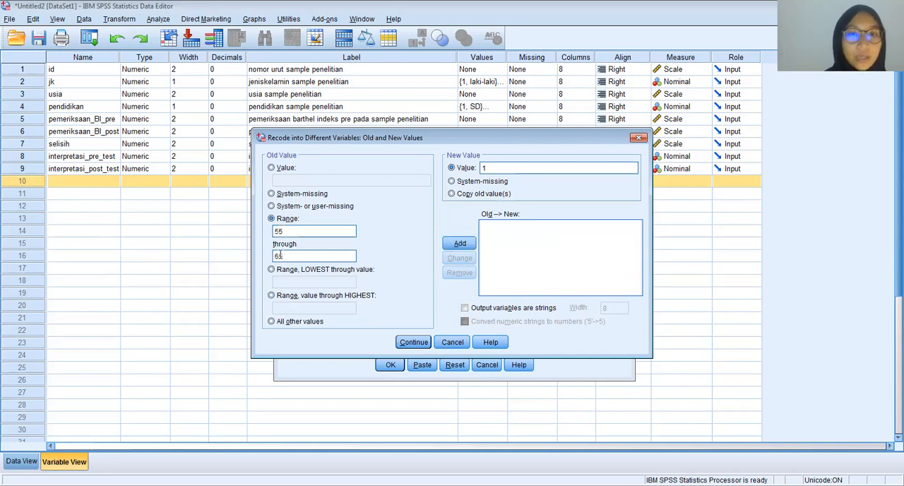
click(459, 247)
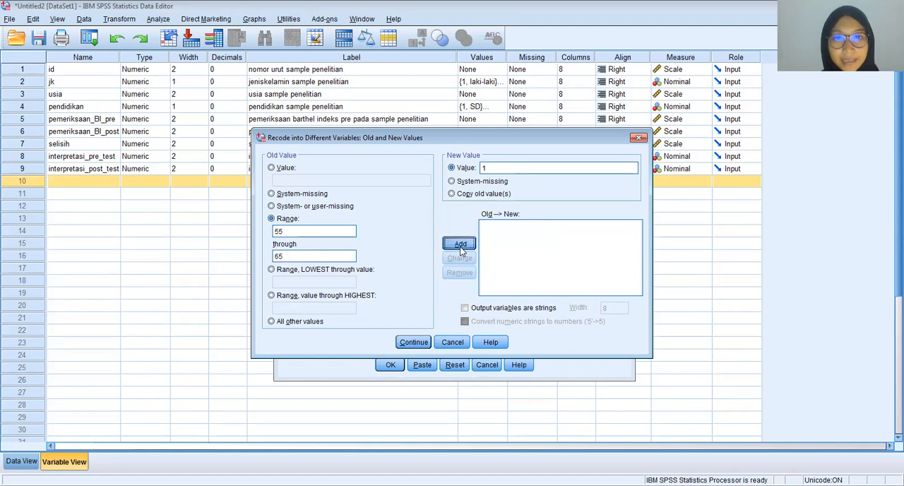
Add a second usia recode rule that turns old values 66 through 74 into new value 2
text(2)
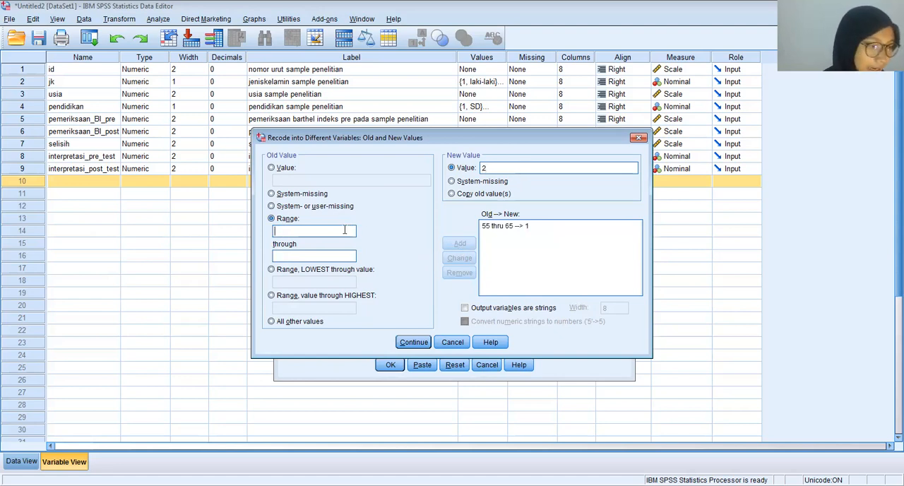
text(66)
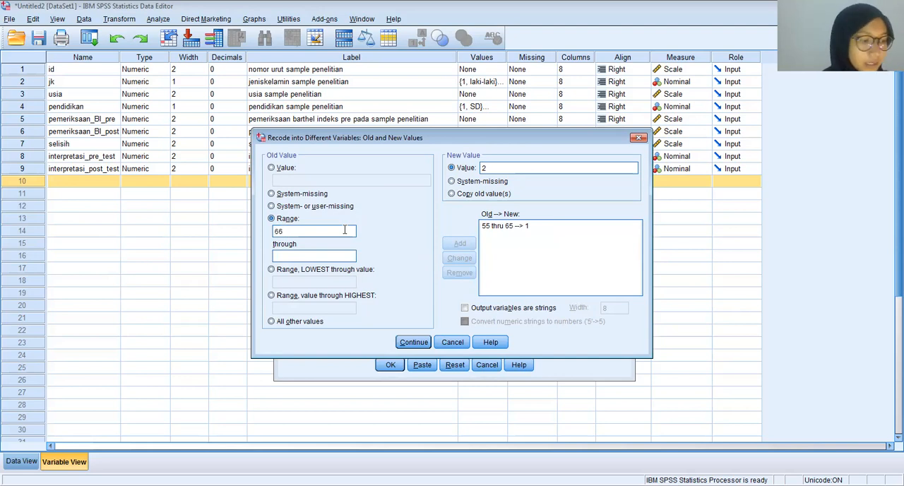
text(74)
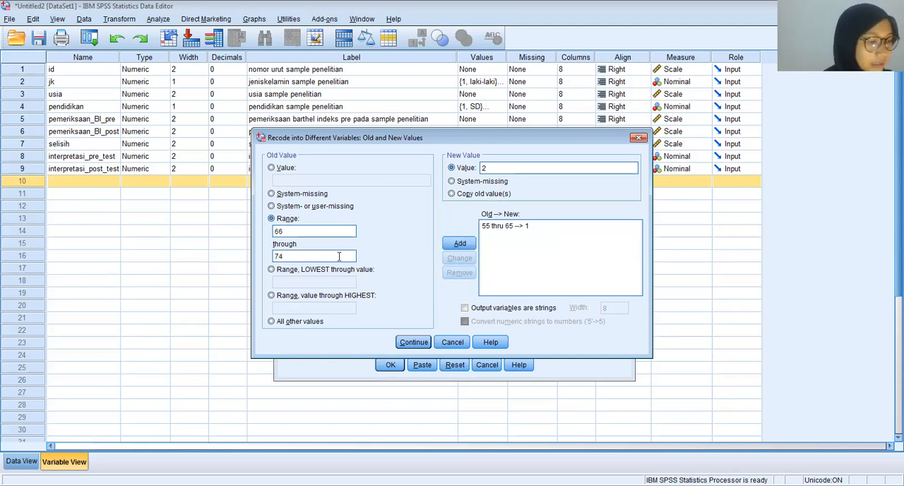
click(459, 244)
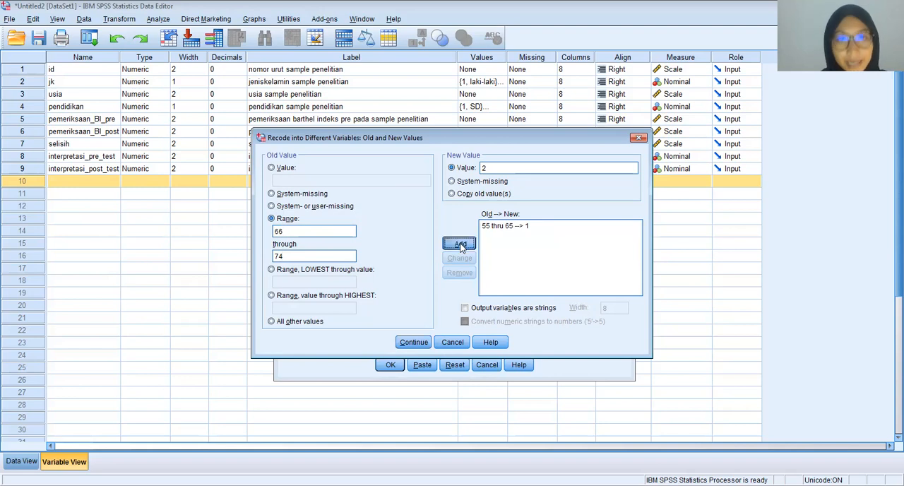
Add a third rule turning old values 75 through 90 into new value 3, and run the usia recode
click(509, 170)
text(3)
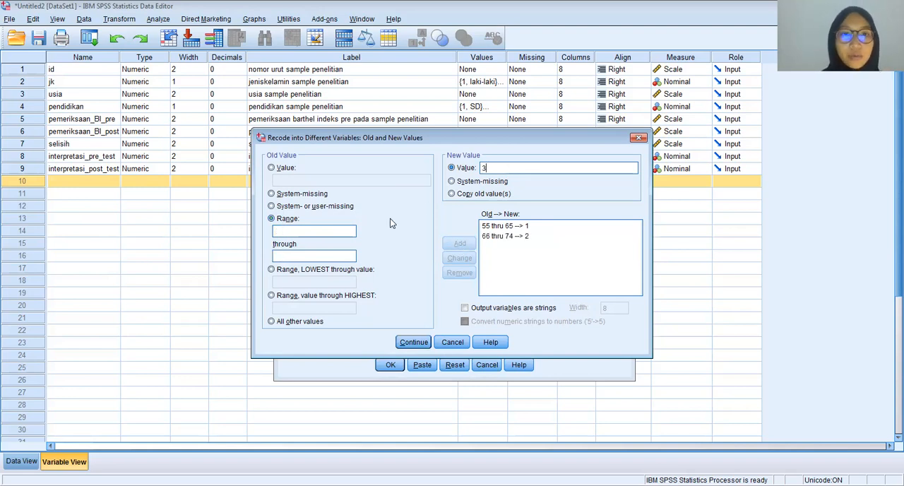
click(344, 231)
text(75)
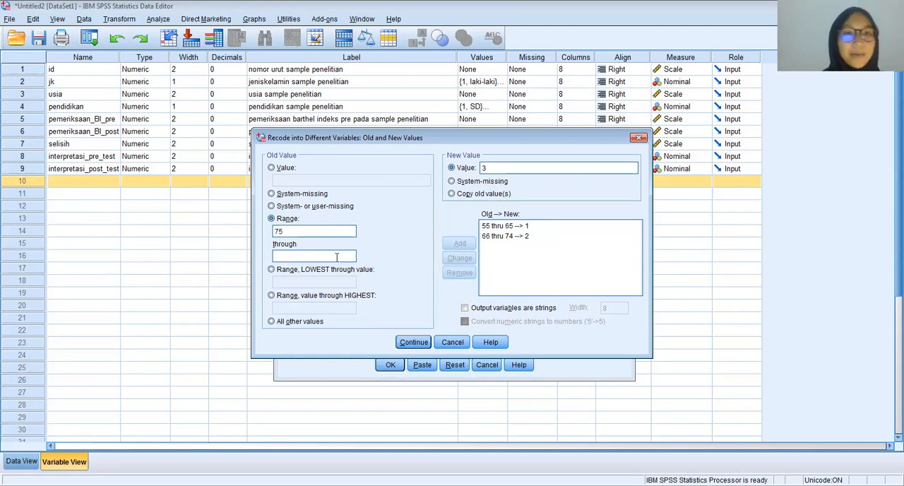
text(90)
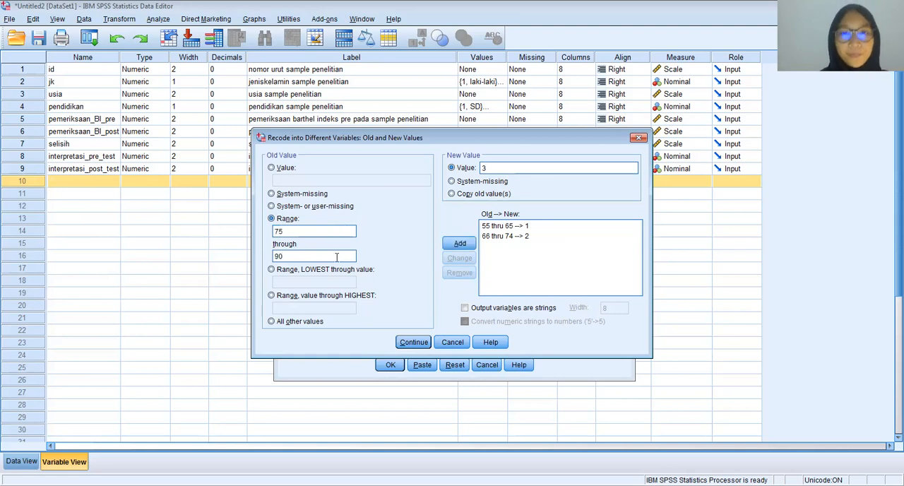
click(445, 242)
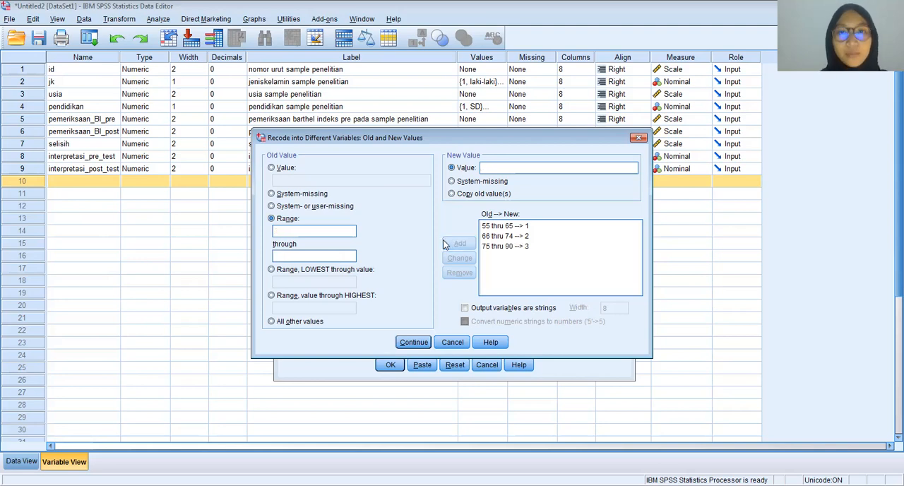
click(413, 343)
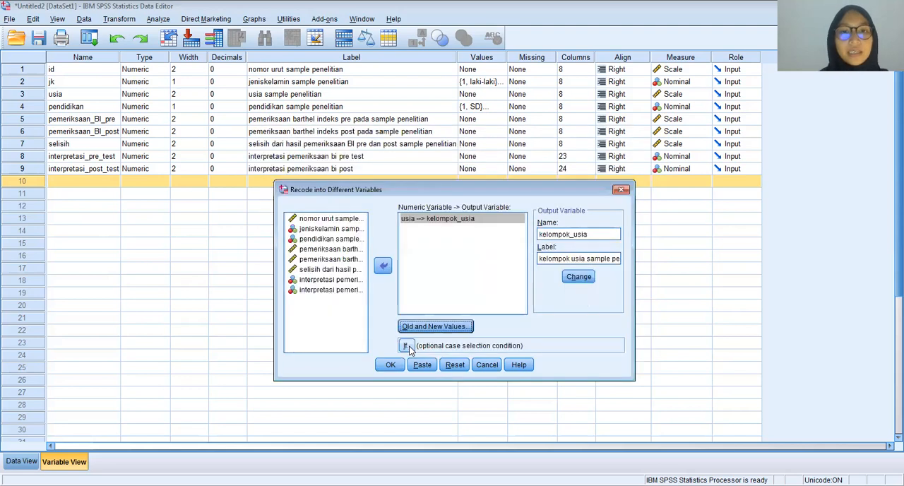
click(393, 365)
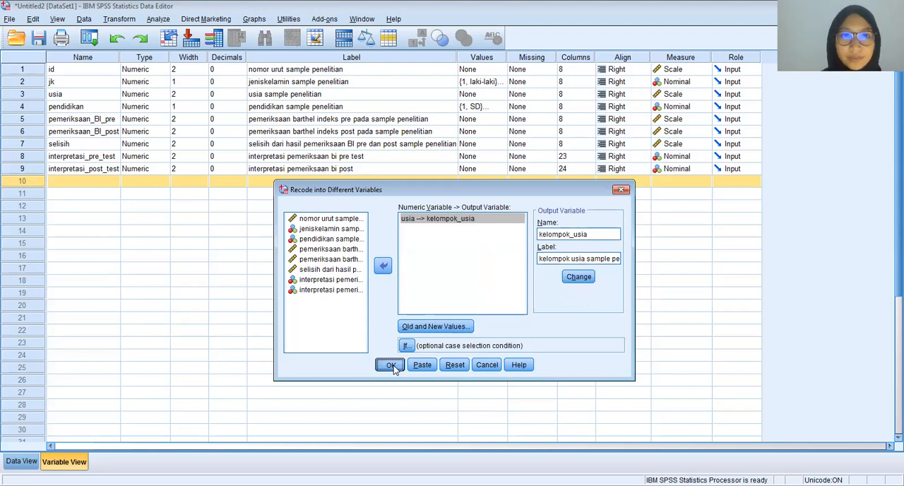
click(391, 365)
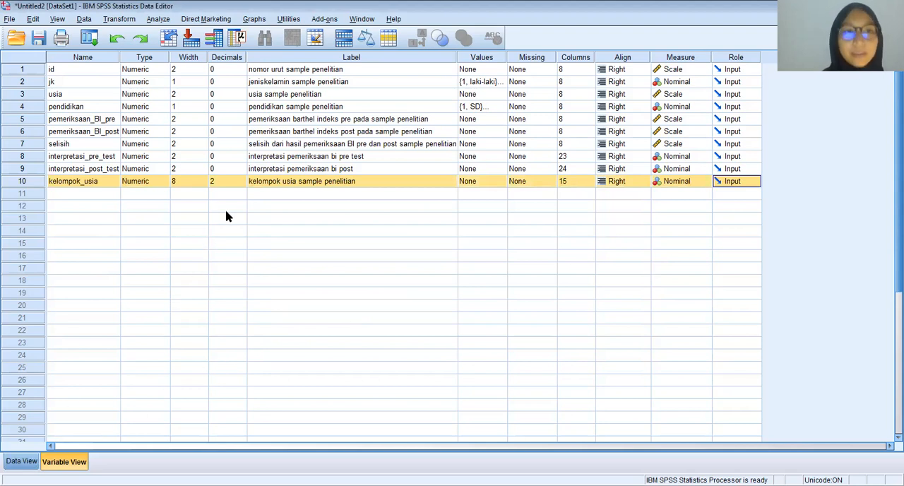
Set the kelompok_usia variable to 0 decimals and a width of 2
click(226, 182)
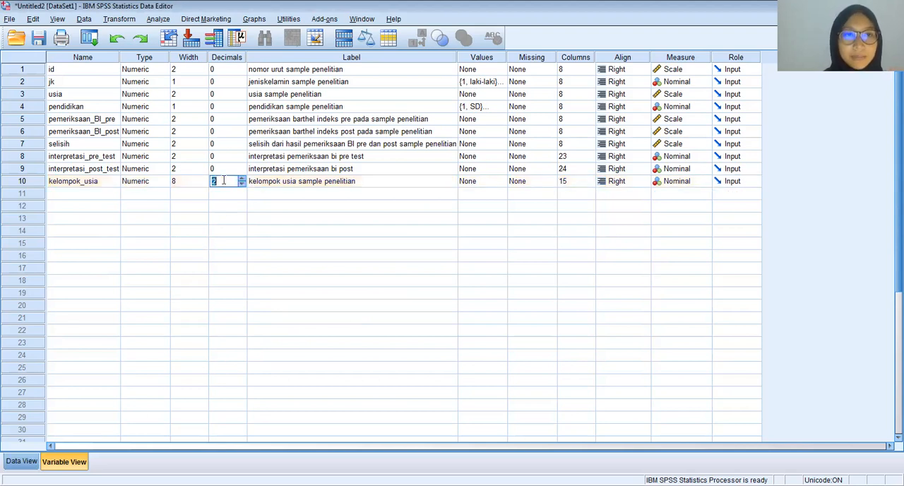
text(0)
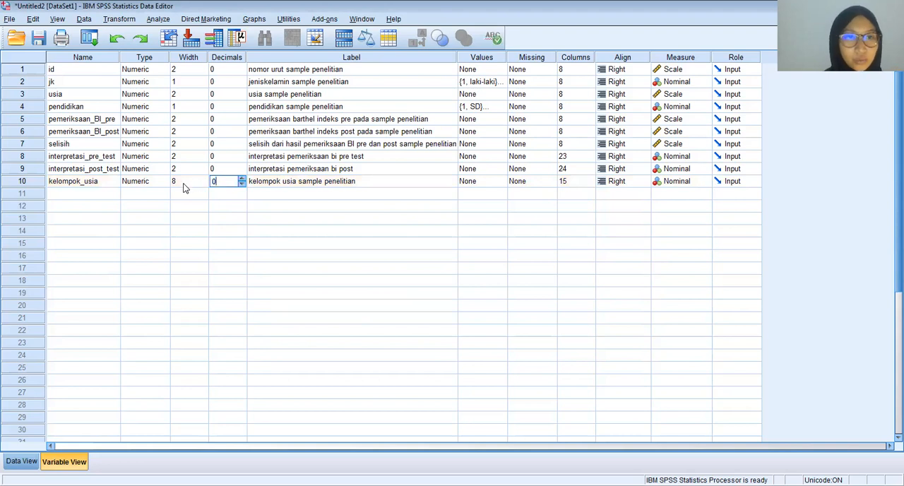
click(182, 182)
text(2)
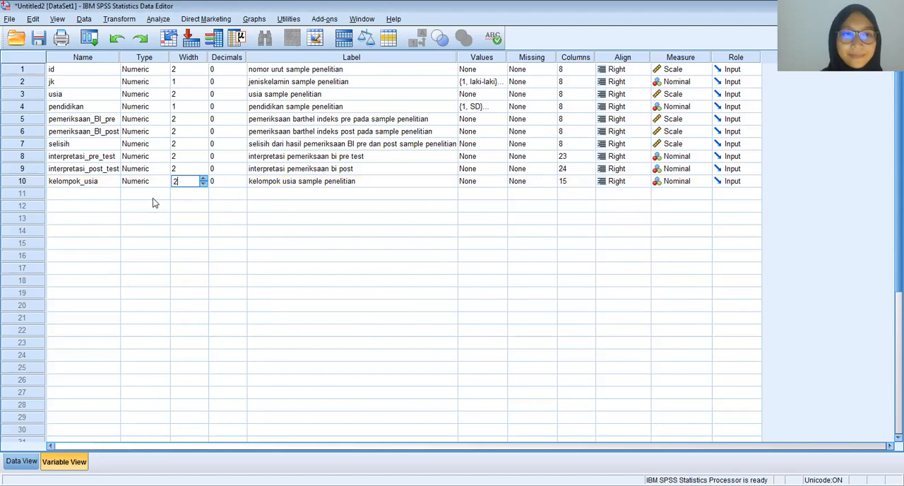
click(139, 219)
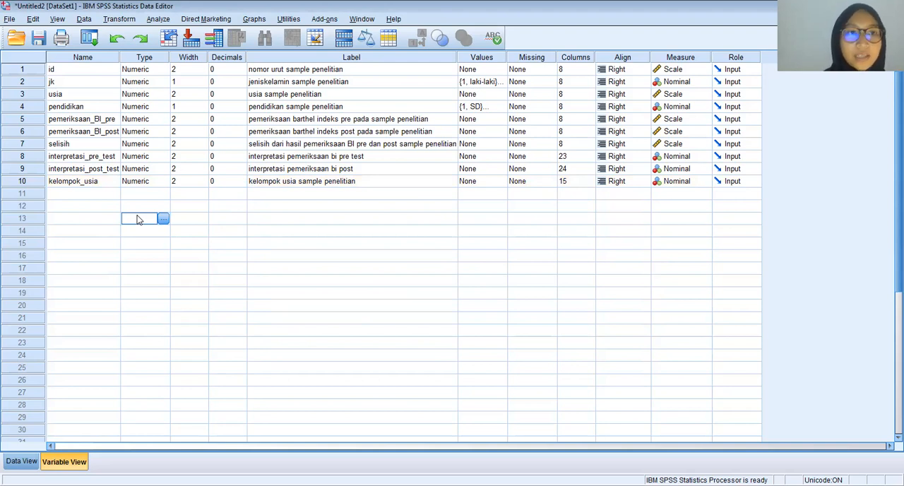
click(77, 141)
click(80, 160)
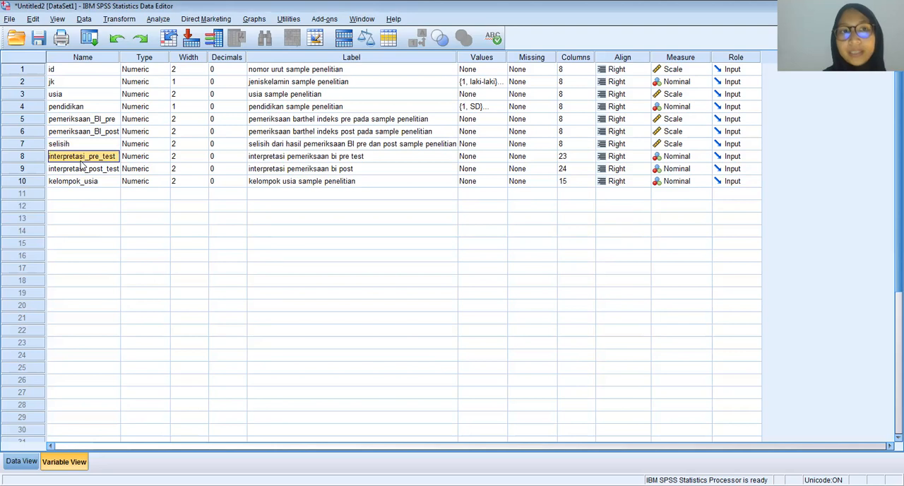
click(82, 170)
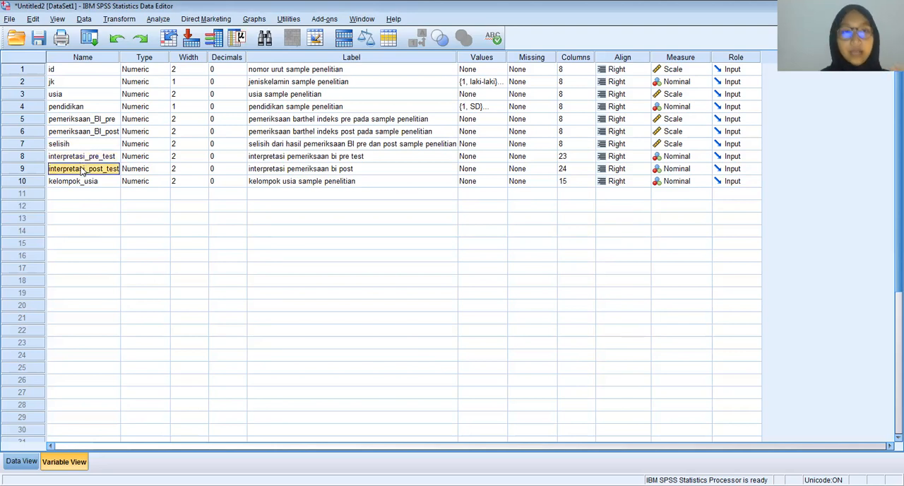
click(83, 183)
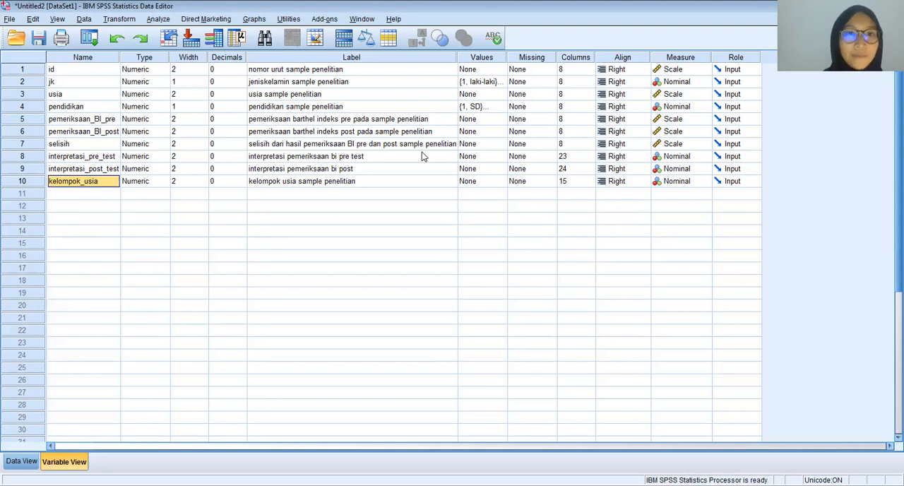
Start defining value labels for interpretasi_pre_test and add the label "ketergantungan penuh" for value 1
click(469, 158)
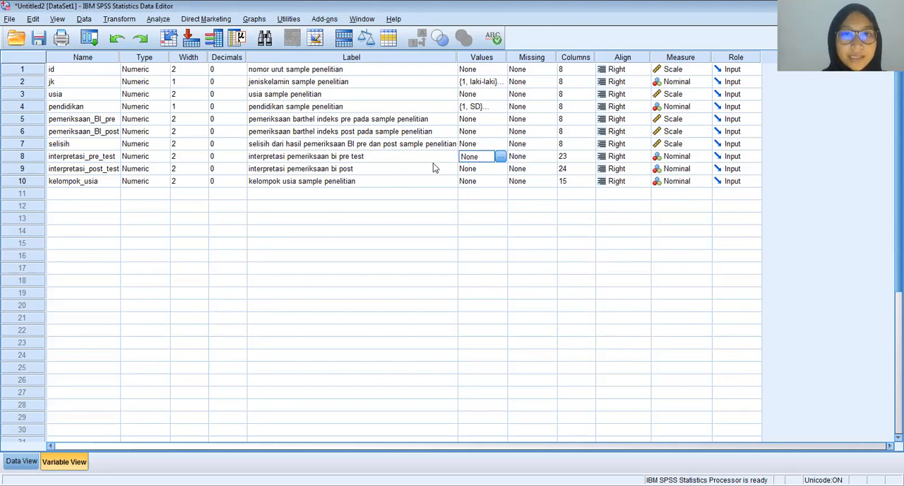
click(500, 157)
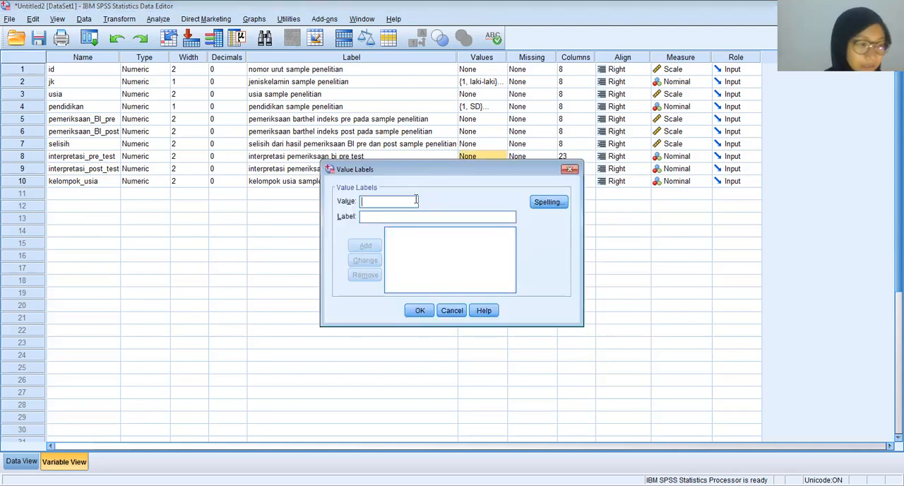
text(1)
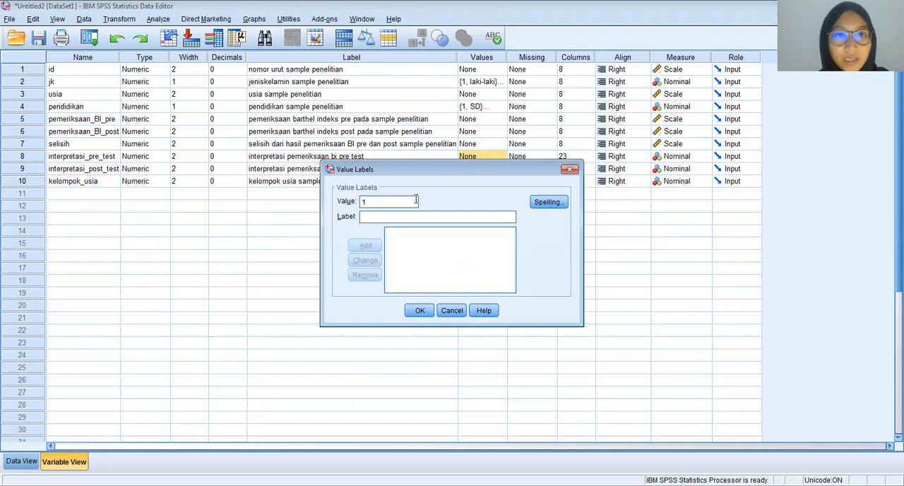
click(416, 219)
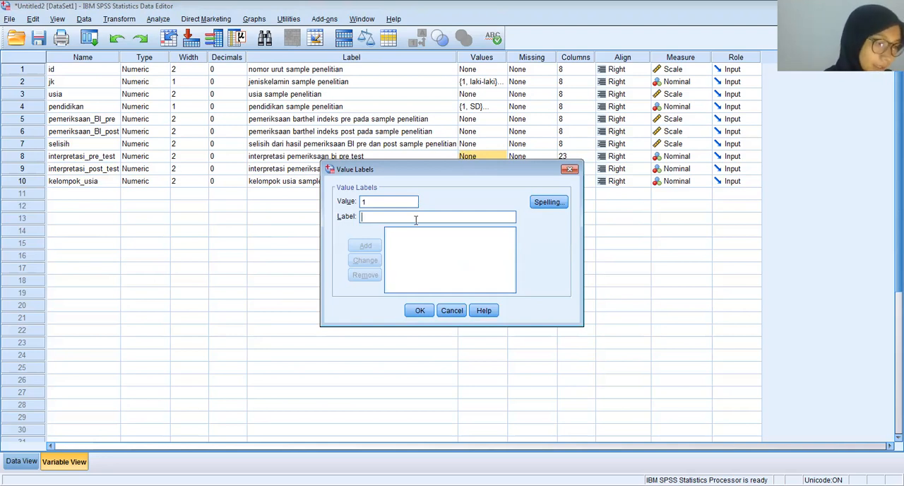
text(ketergantu)
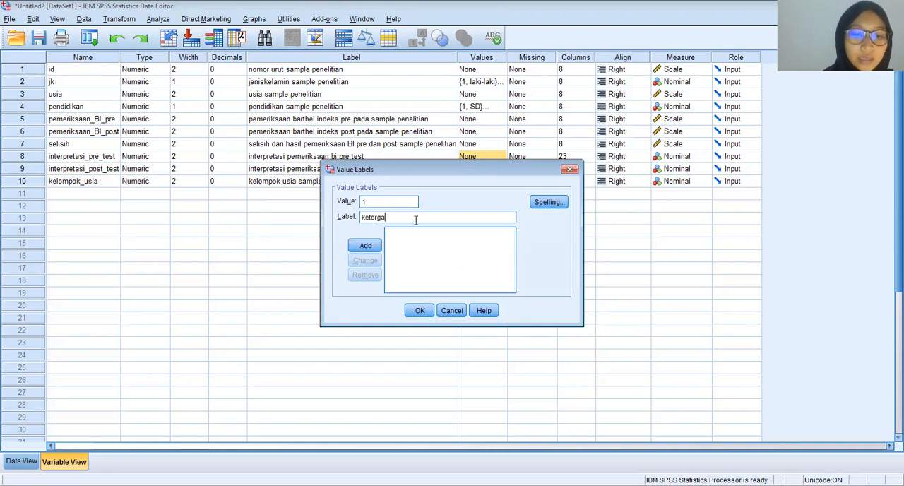
text(ngan penuh)
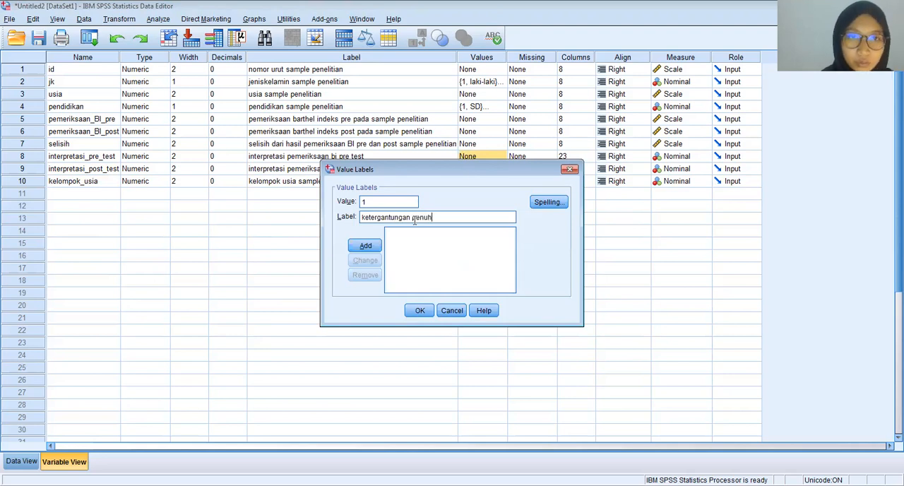
click(367, 246)
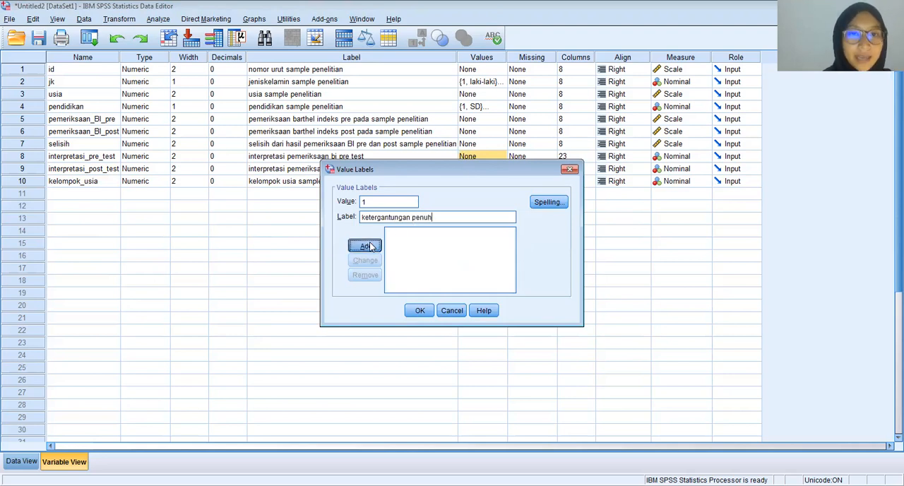
Add the label "ketergantungan berat" for value 2 of interpretasi_pre_test
text(2)
click(379, 216)
text(keter)
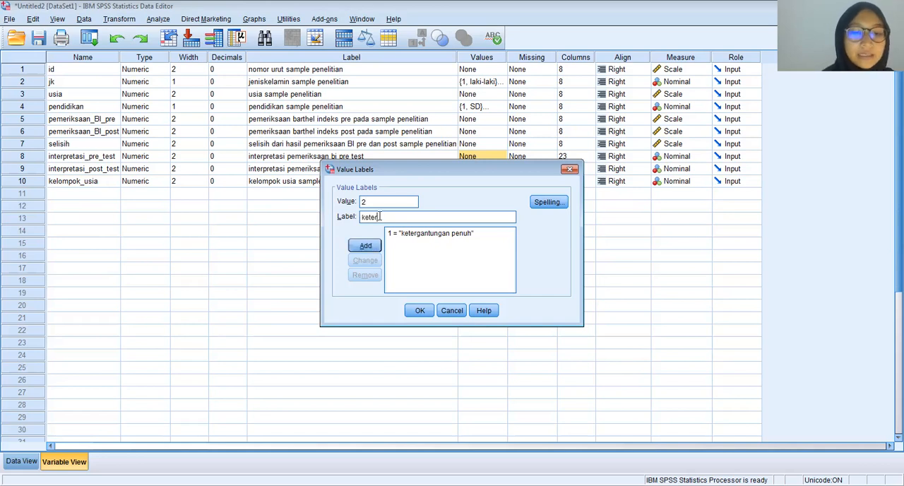
text(gantungan berat)
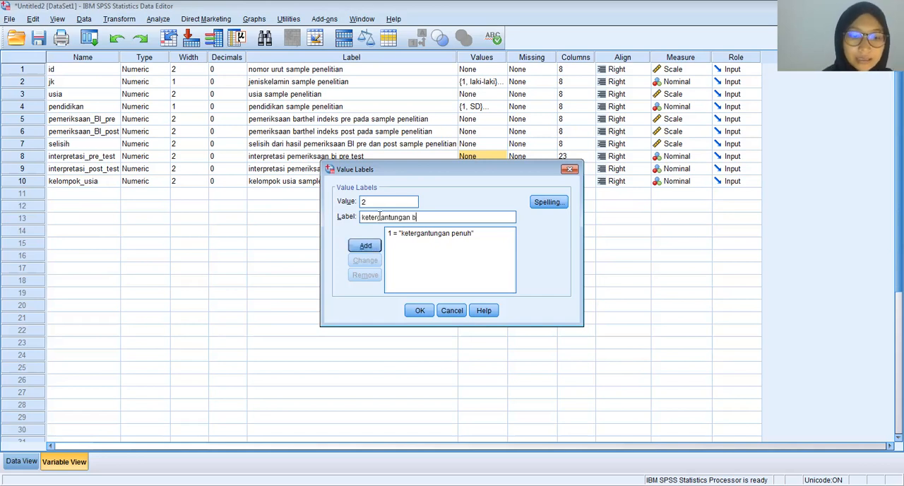
click(365, 246)
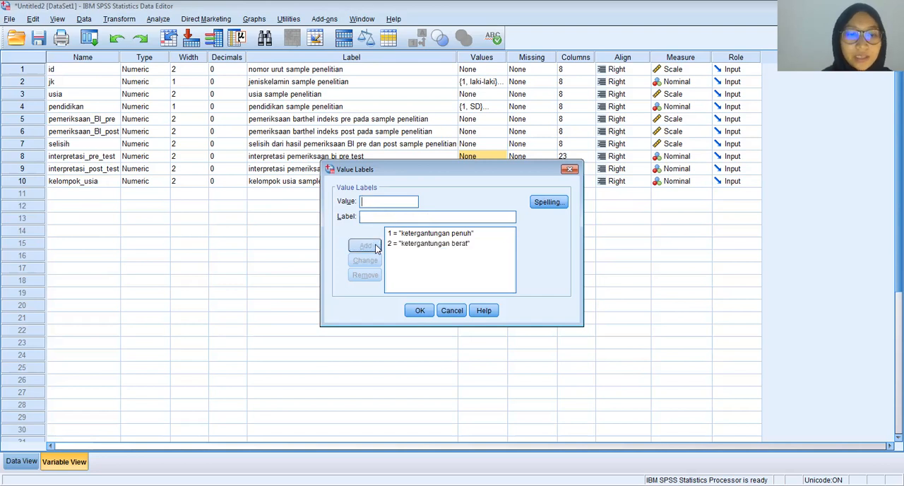
Add the label "ketergantungan moderat" for value 3 of interpretasi_pre_test
text(3)
click(382, 217)
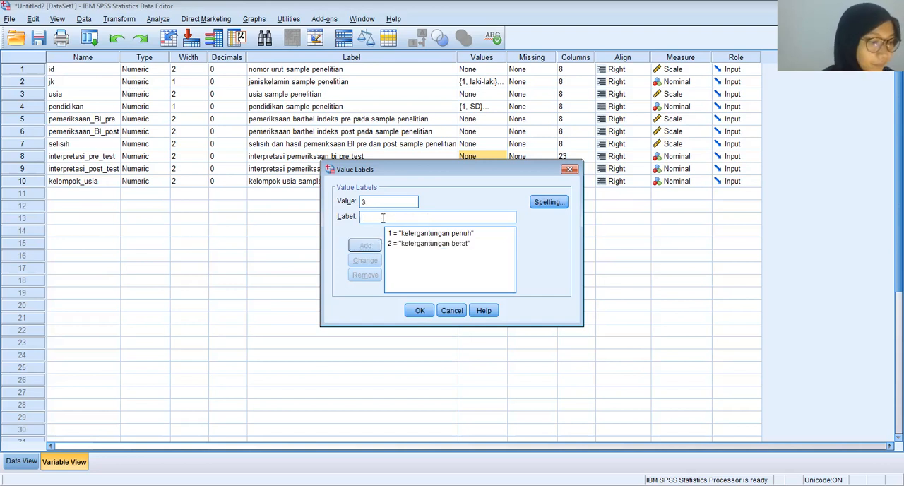
text(ketergan)
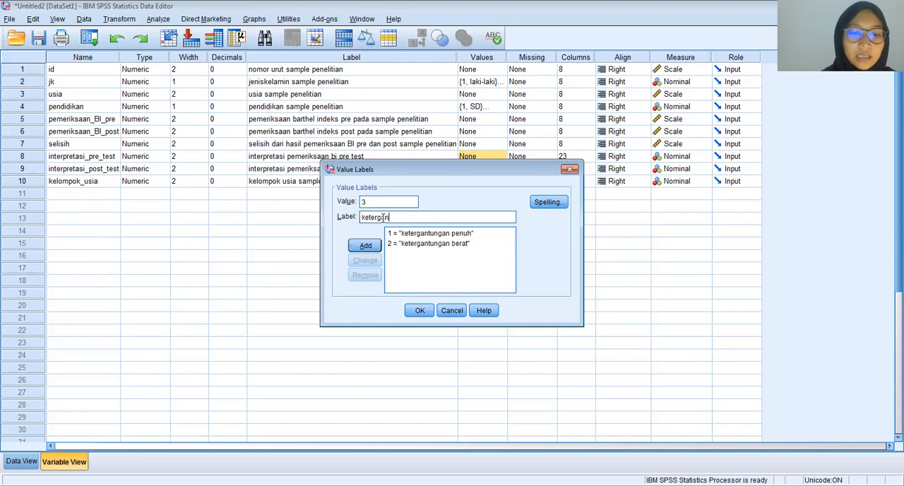
text(tungan moderat)
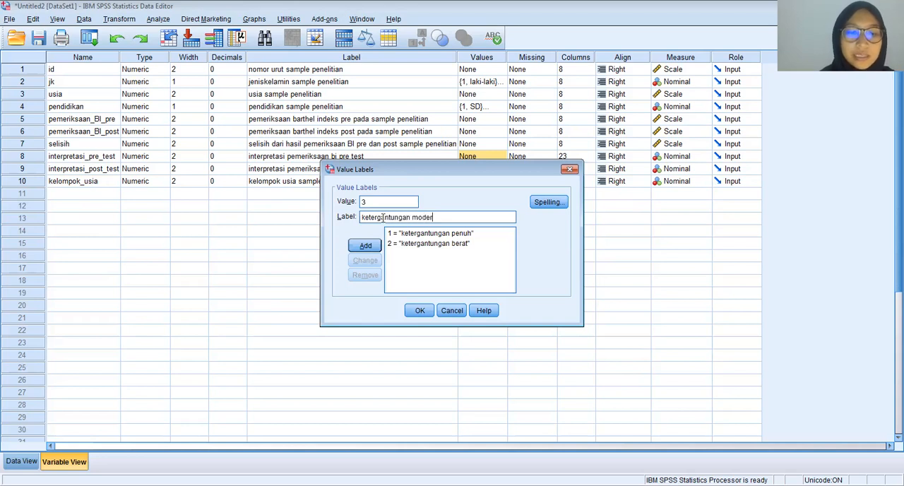
click(377, 245)
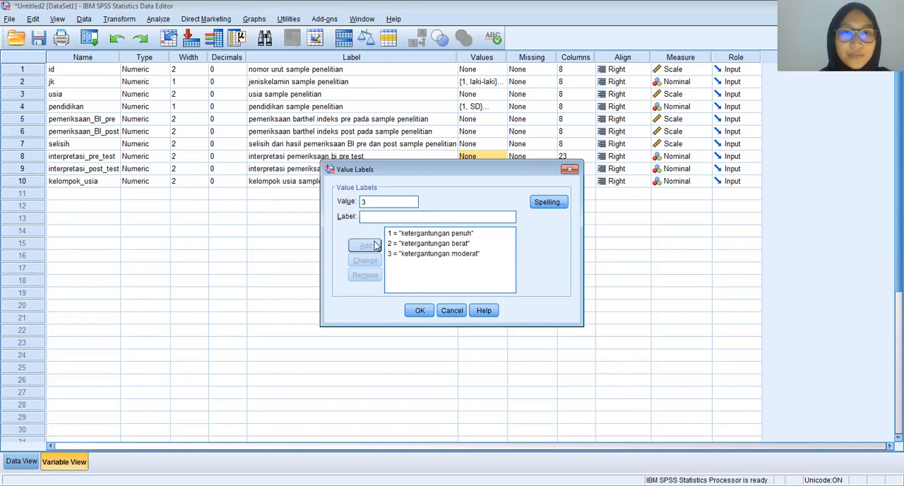
Add the label "ketergantungan ringan" for value 4 of interpretasi_pre_test
text(keter)
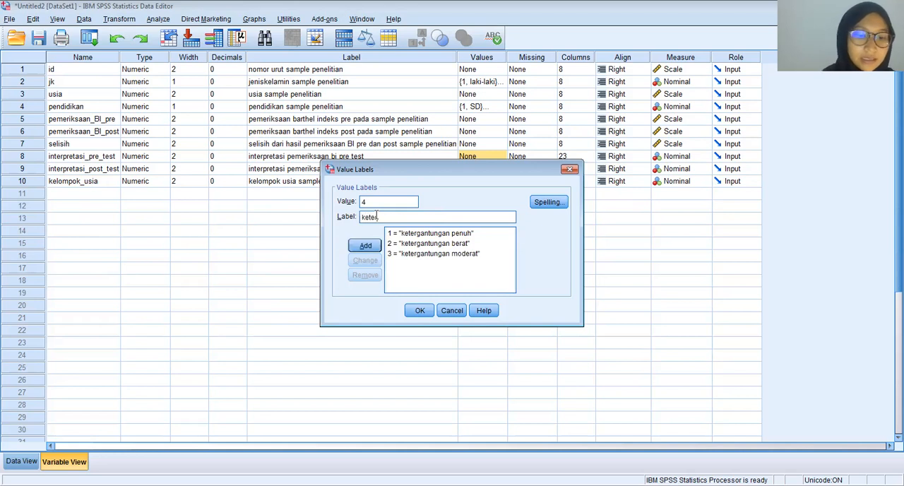
text(gantungan )
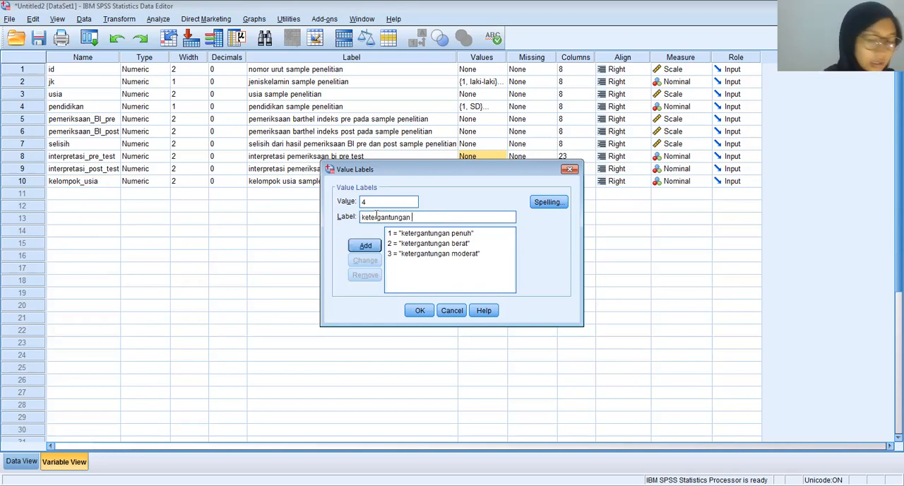
text(ribfan)
key(BackSpace)
key(BackSpace)
key(BackSpace)
key(BackSpace)
key(BackSpace)
text(ingan)
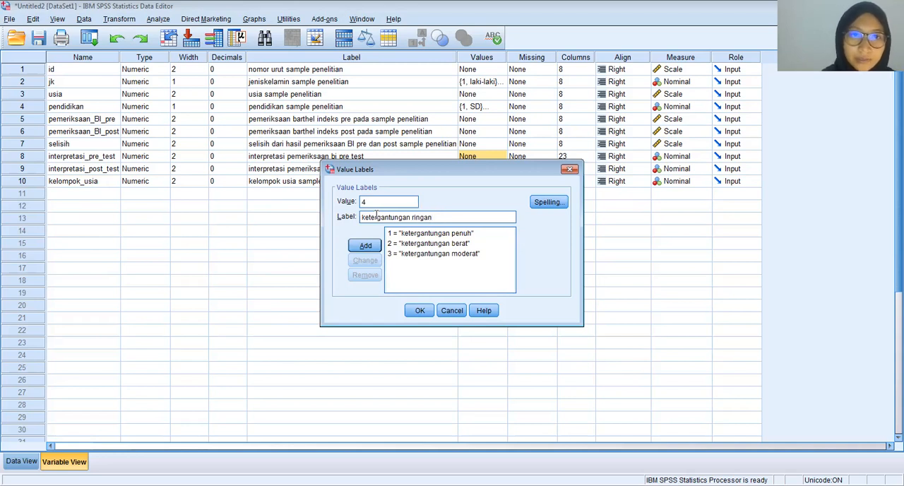
click(375, 248)
Add the label "mandiri" for value 5 of interpretasi_pre_test and apply its value labels
text(5)
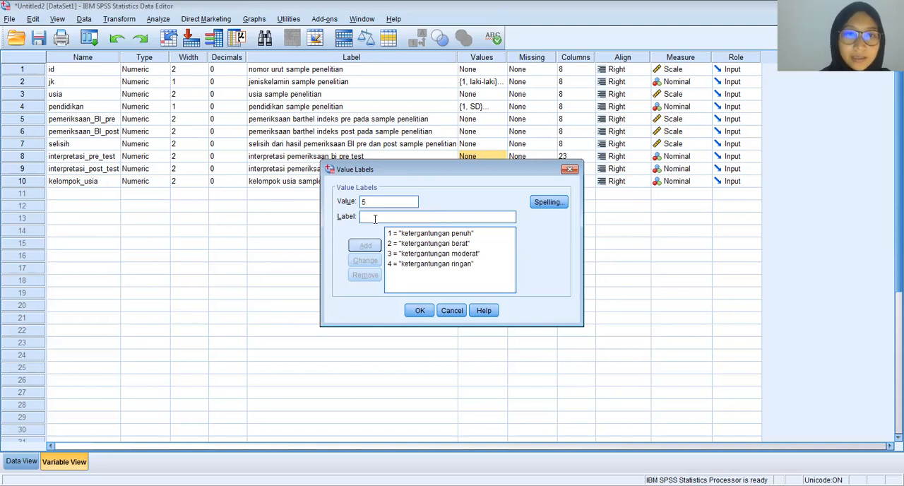
click(374, 218)
text(mandiri)
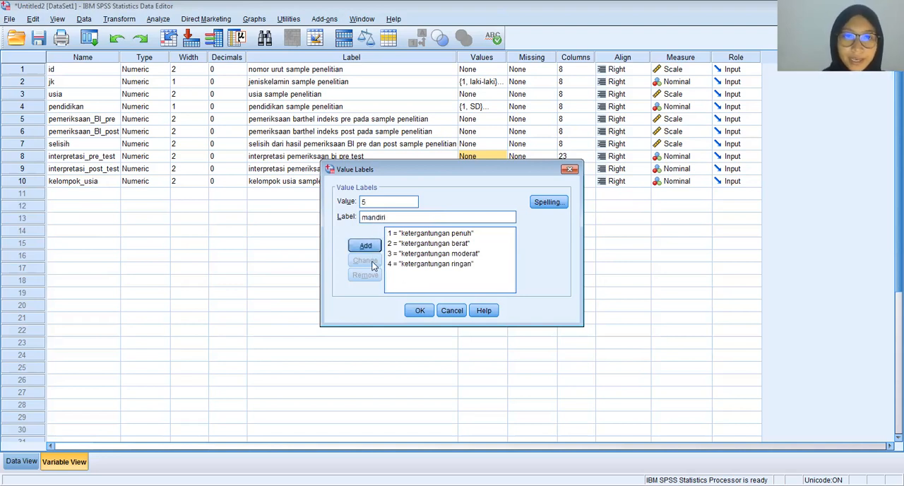
click(365, 245)
click(419, 312)
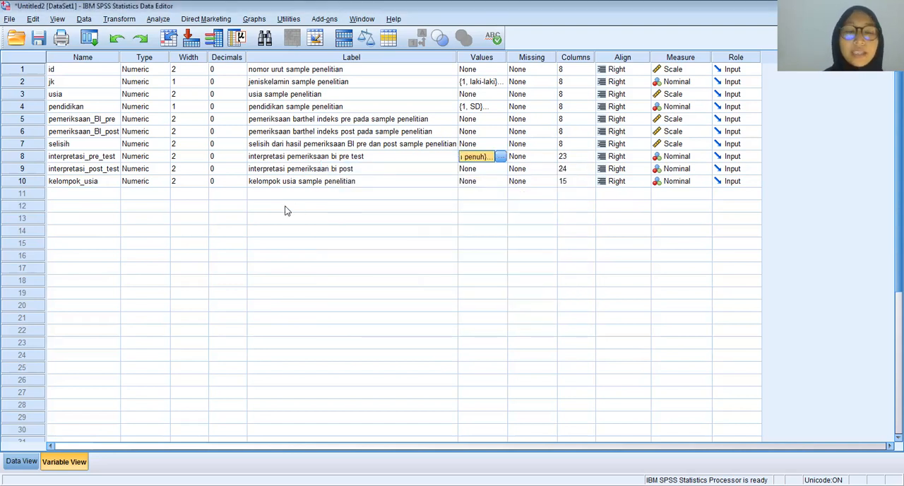
Copy the value labels of interpretasi_pre_test to the interpretasi_post_test variable
right_click(483, 161)
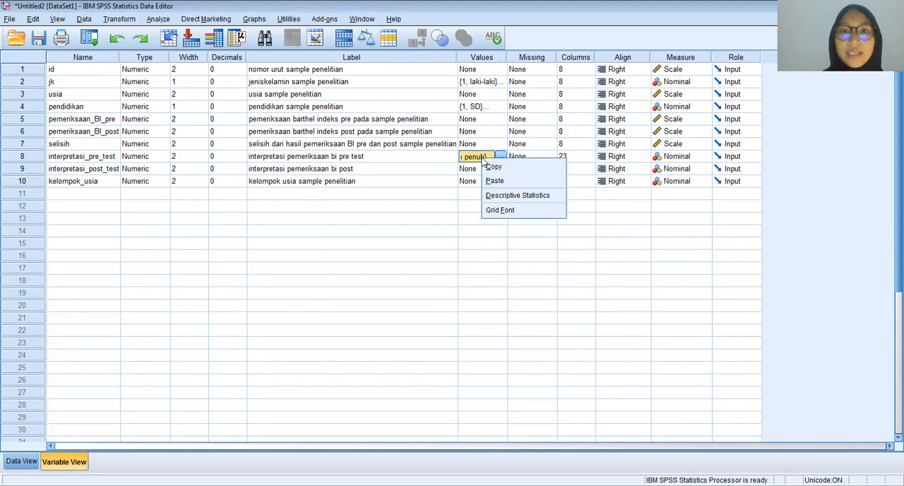
click(487, 167)
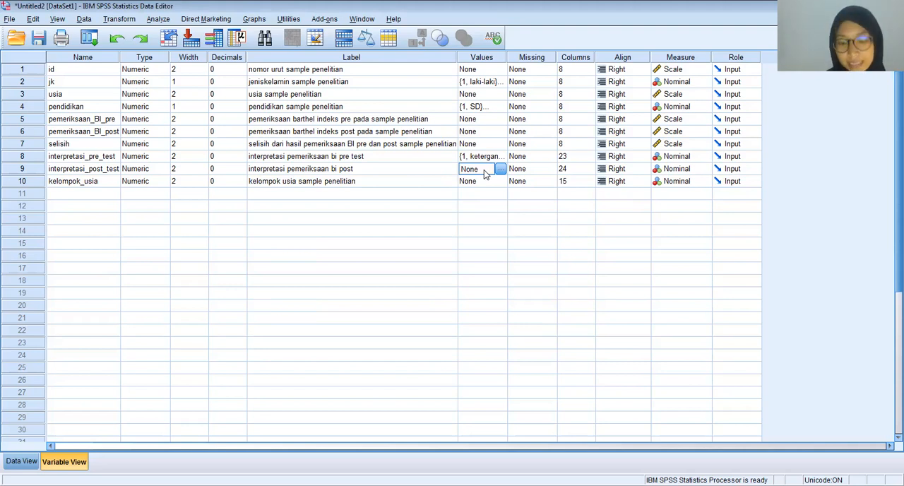
right_click(486, 174)
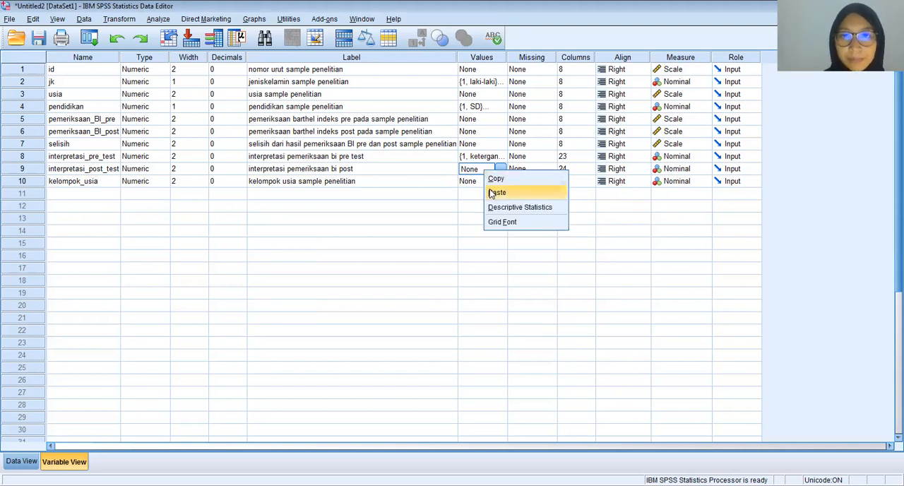
click(492, 192)
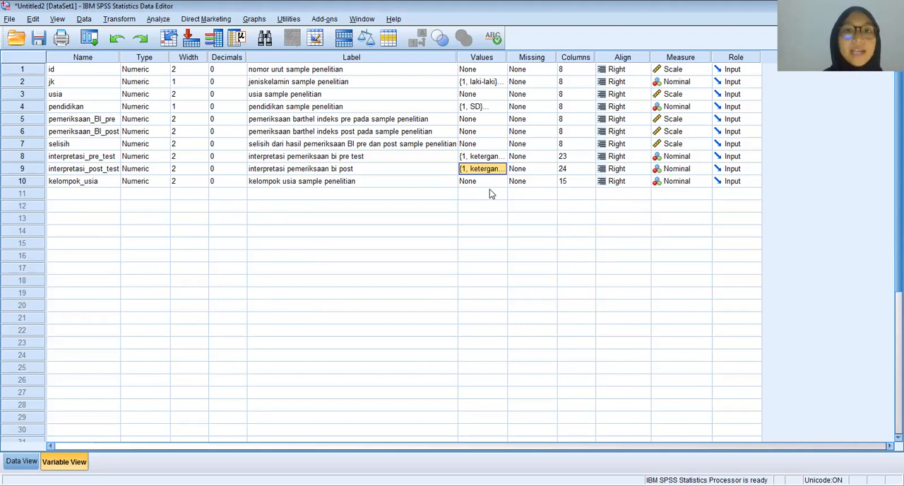
Start defining value labels for kelompok_usia and add the label "elderly" for value 1
click(479, 182)
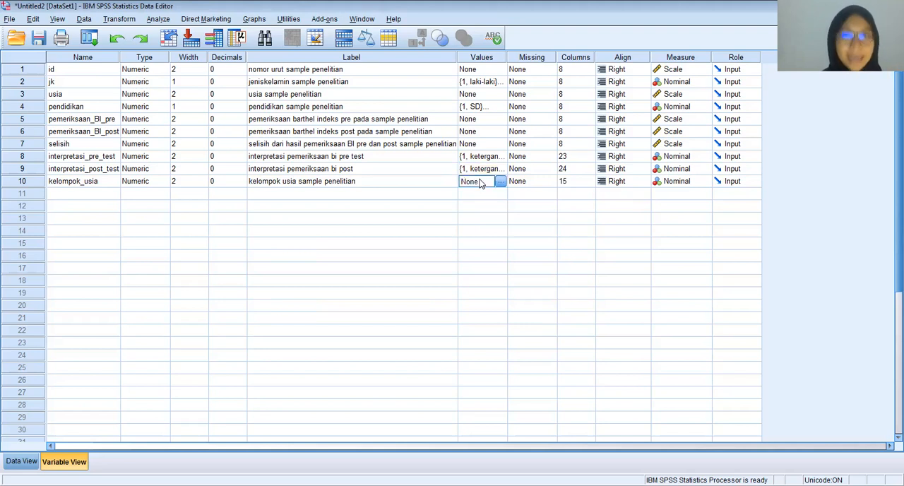
click(500, 182)
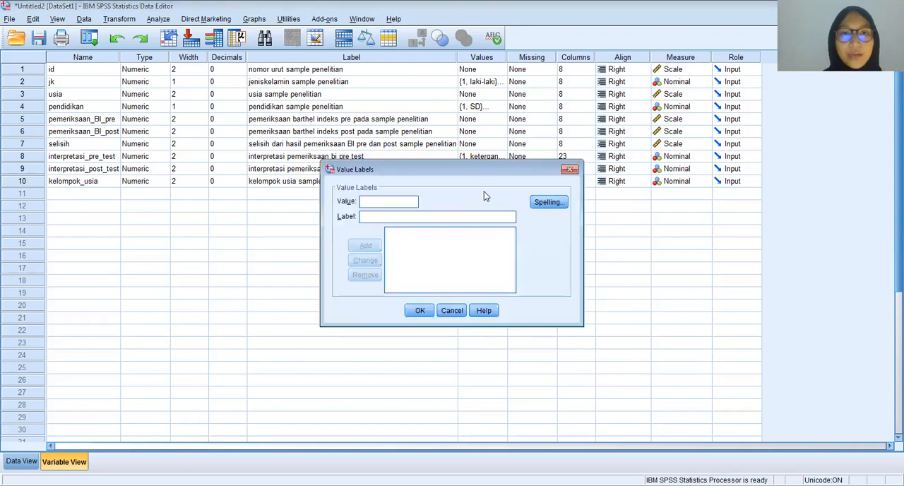
text(1)
click(422, 213)
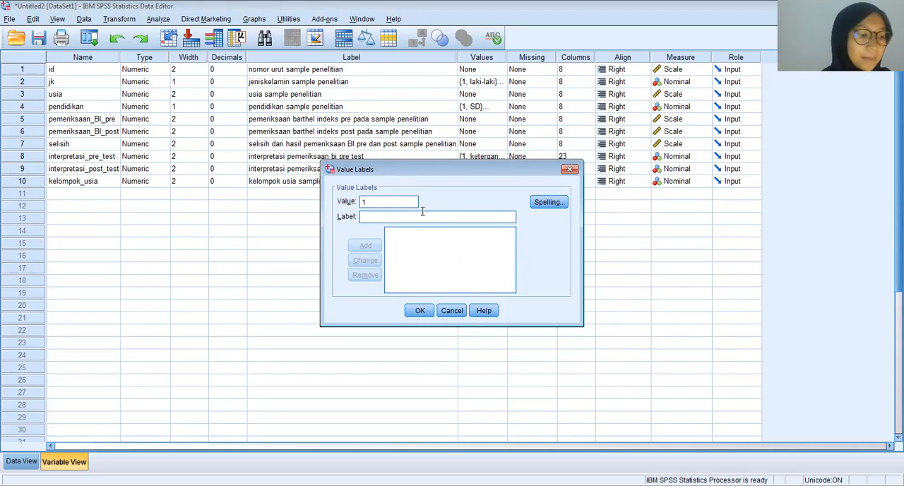
text(elderly)
click(374, 251)
Add the label "young old" for value 2 of kelompok_usia
text(2)
click(379, 217)
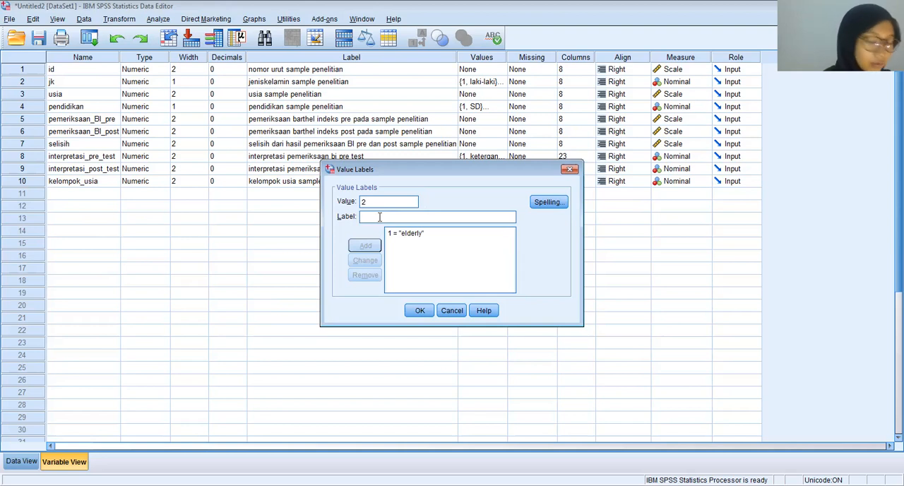
text(young old)
click(369, 247)
Add the label "old" for value 3 of kelompok_usia, apply the value labels and show the case data
text(3)
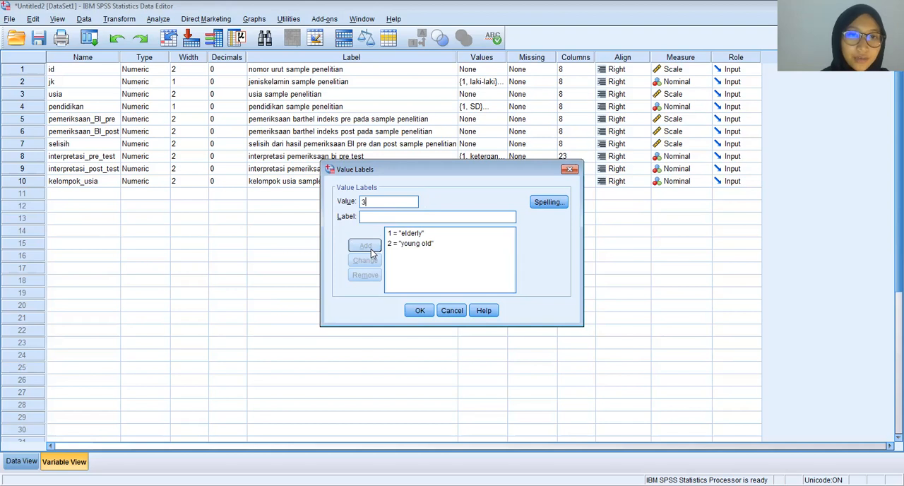
click(387, 217)
text(old)
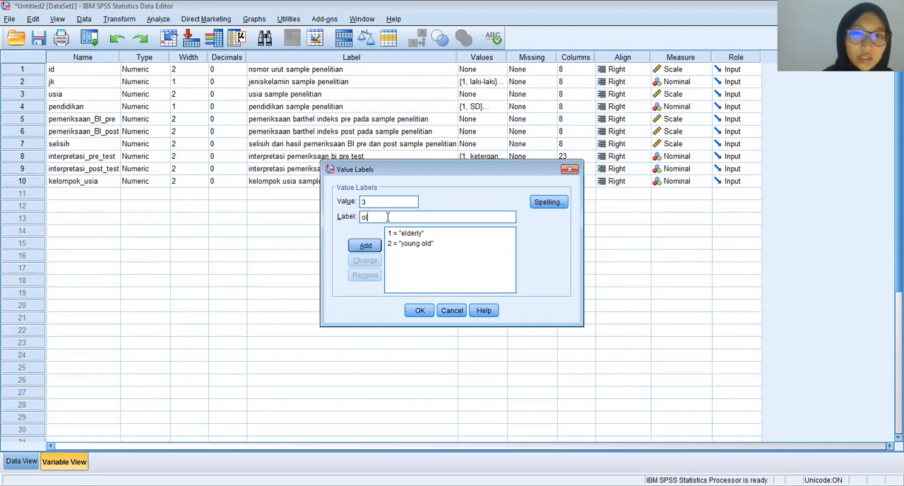
click(370, 245)
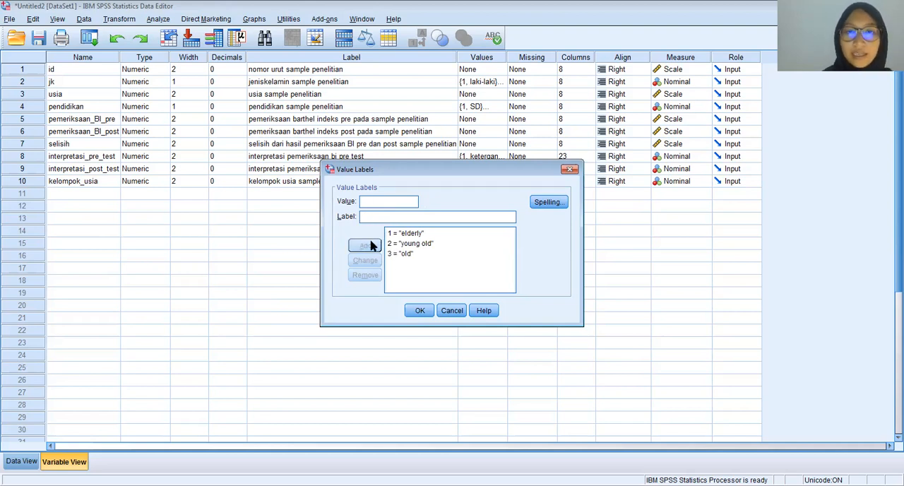
click(423, 311)
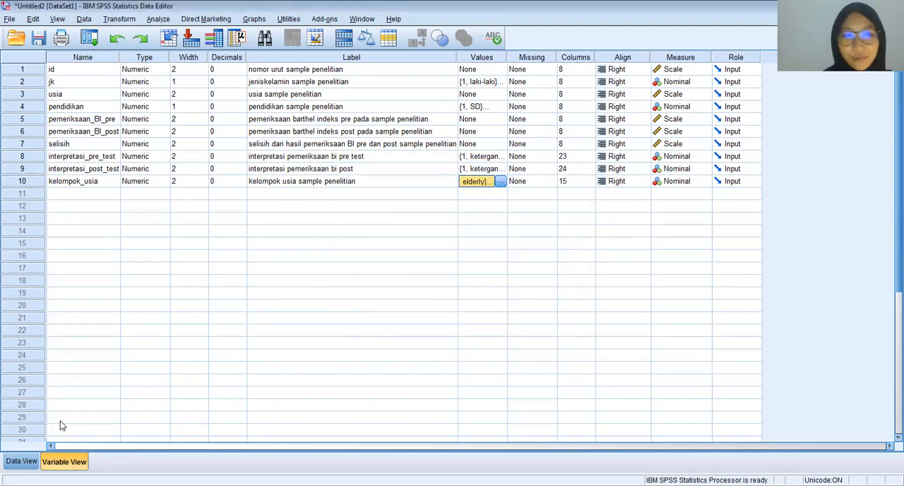
click(26, 462)
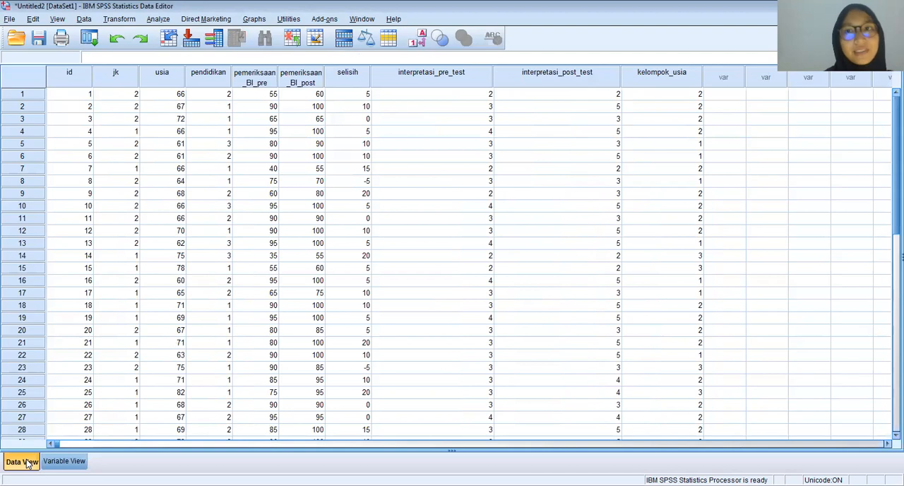
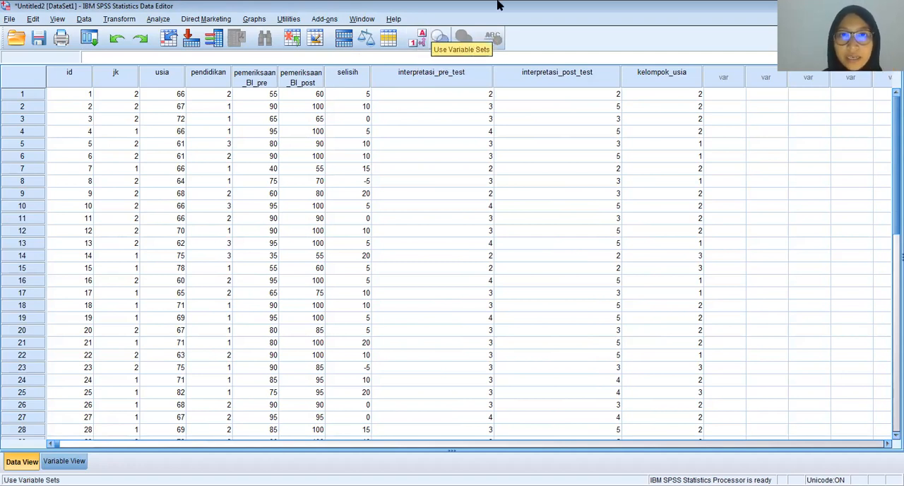
Check the case data with value labels displayed, hide the labels again and show the variable definitions
click(420, 39)
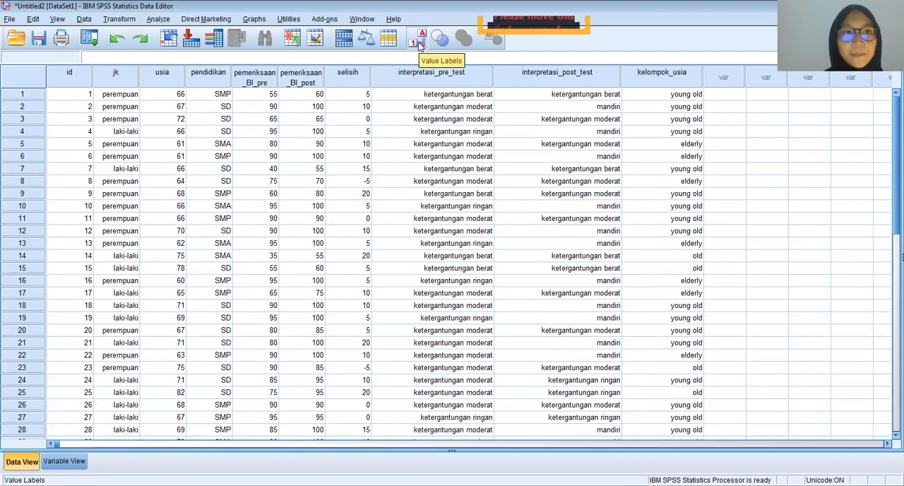
click(419, 43)
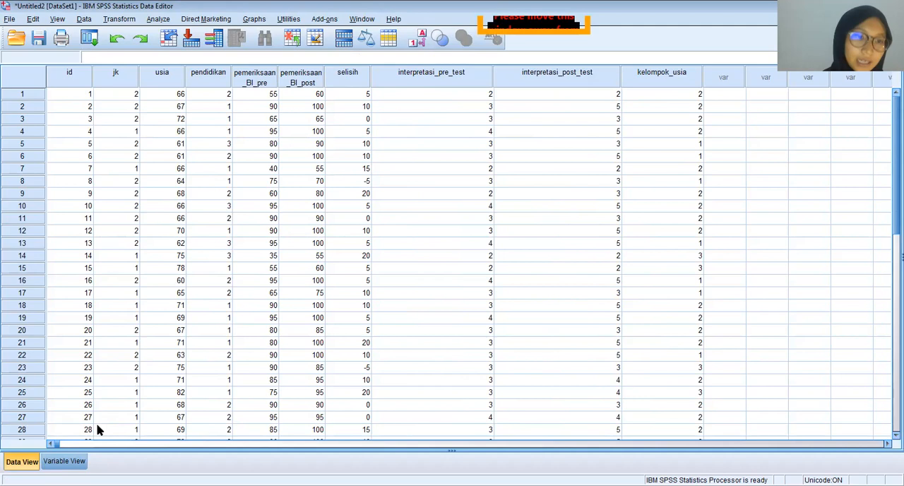
click(70, 462)
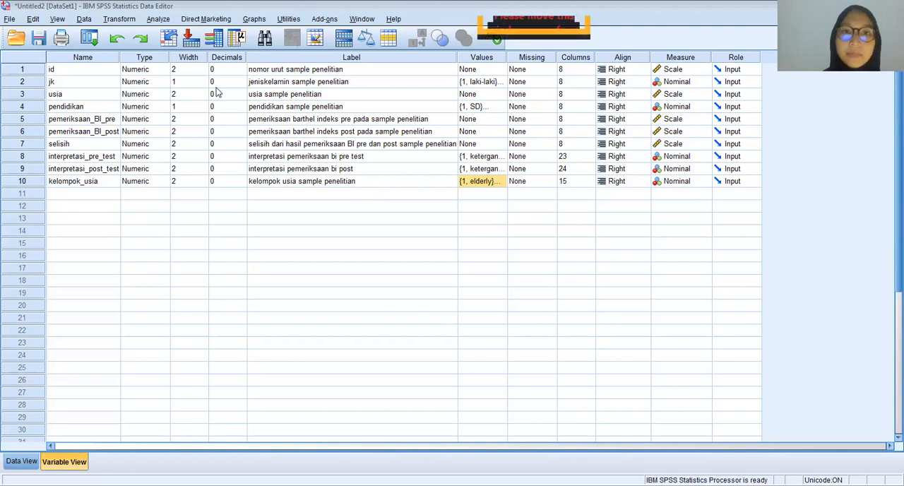
Start a Frequencies analysis and add the jeniskelamin, usia and pendidikan sample variables to it
click(165, 22)
mouse_move(192, 50)
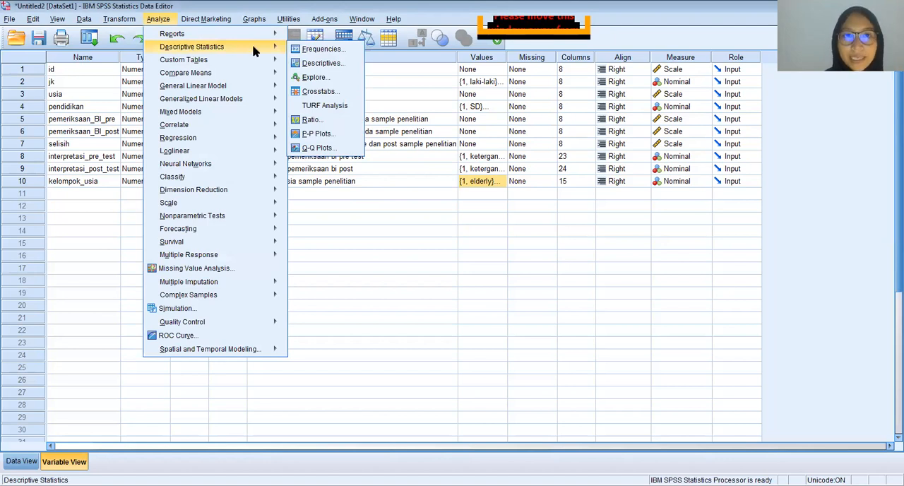
click(306, 54)
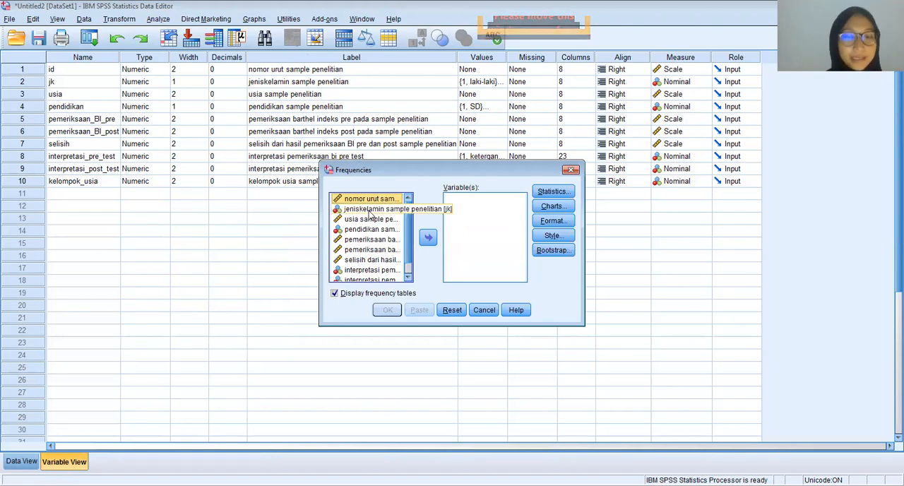
click(369, 210)
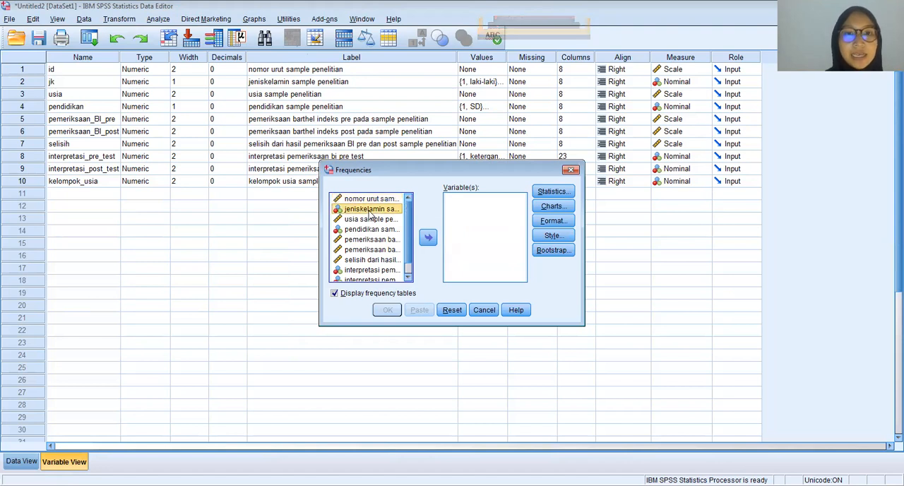
click(427, 240)
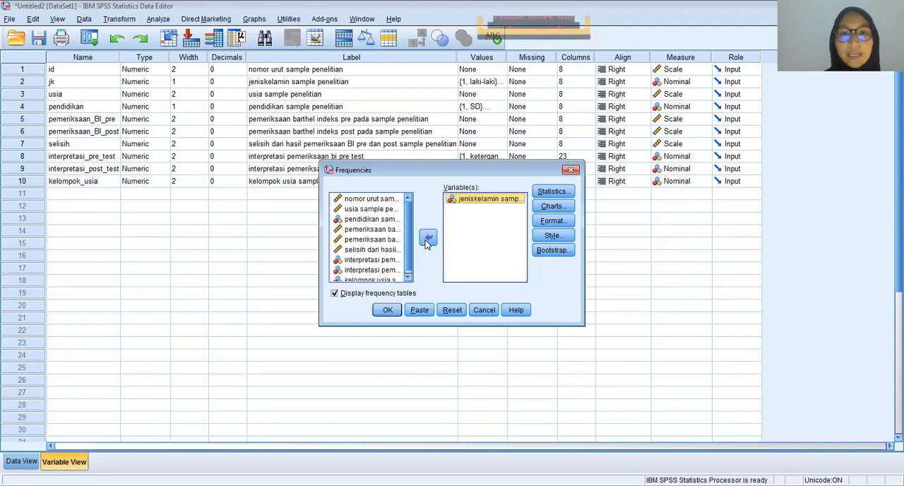
click(382, 209)
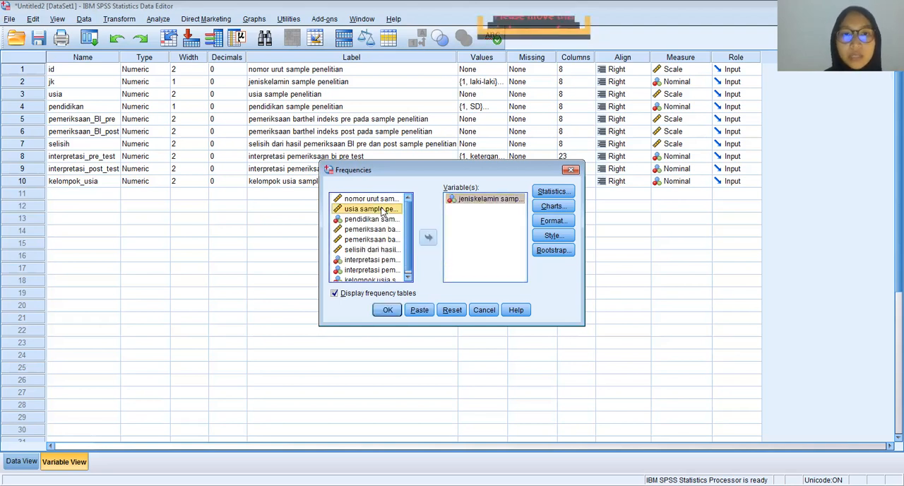
click(428, 238)
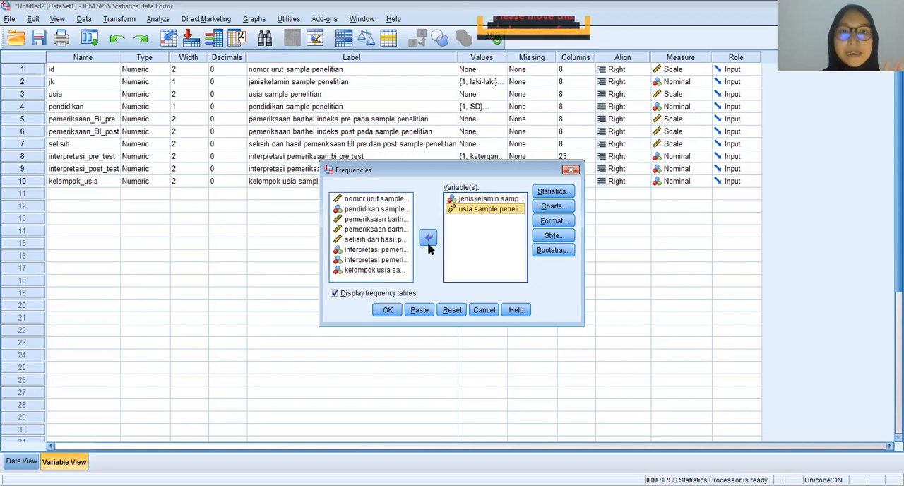
click(382, 210)
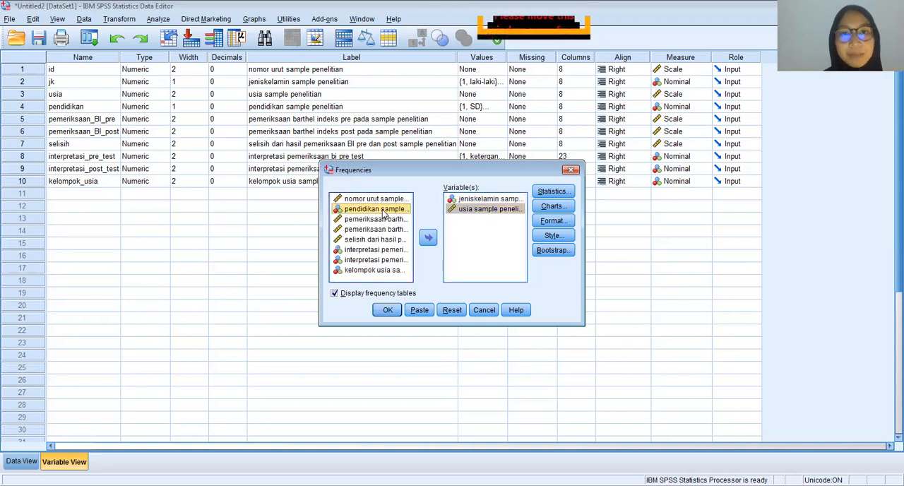
click(428, 237)
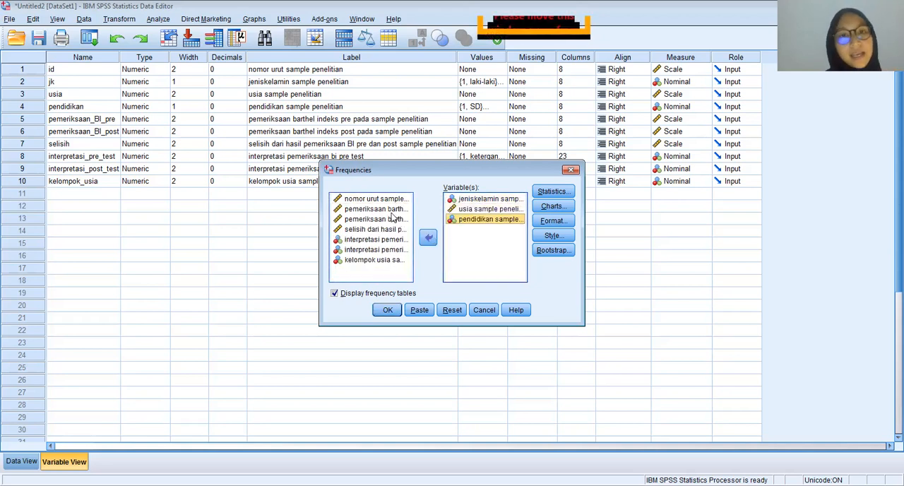
Add the pre and post barthel indeks examinations and the selisih variable to the Frequencies analysis
click(389, 211)
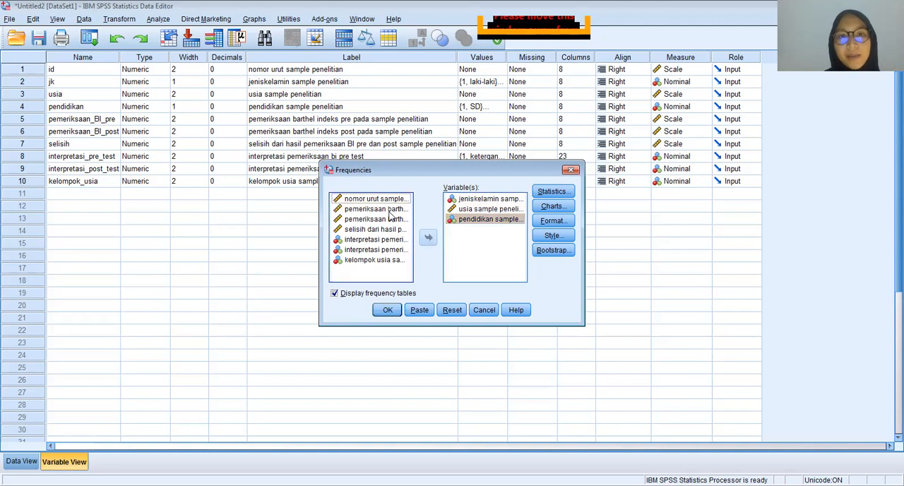
click(428, 239)
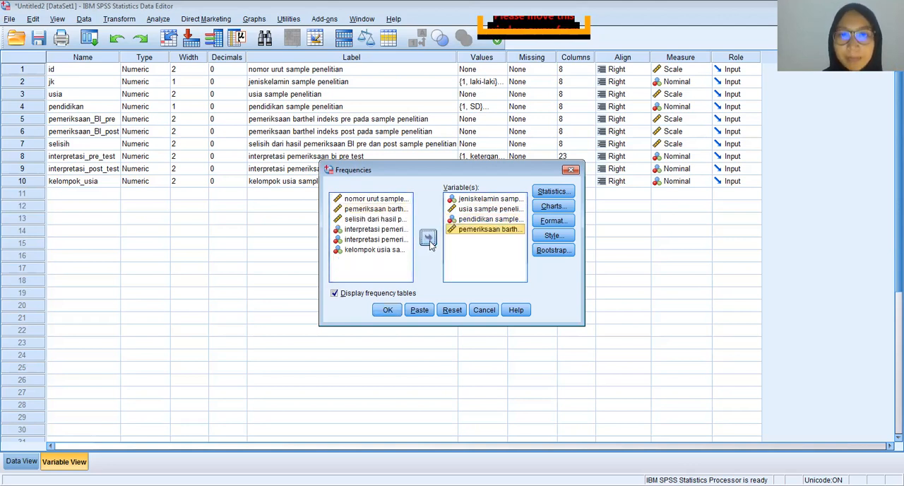
click(395, 212)
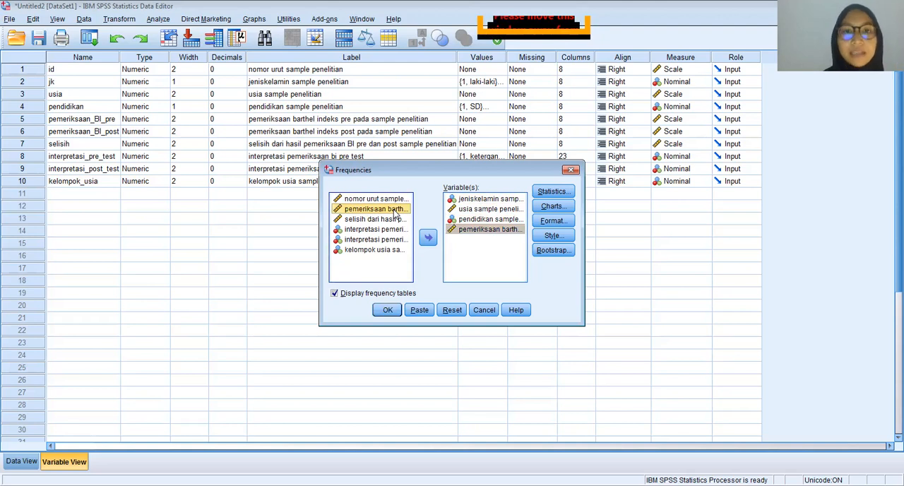
click(421, 238)
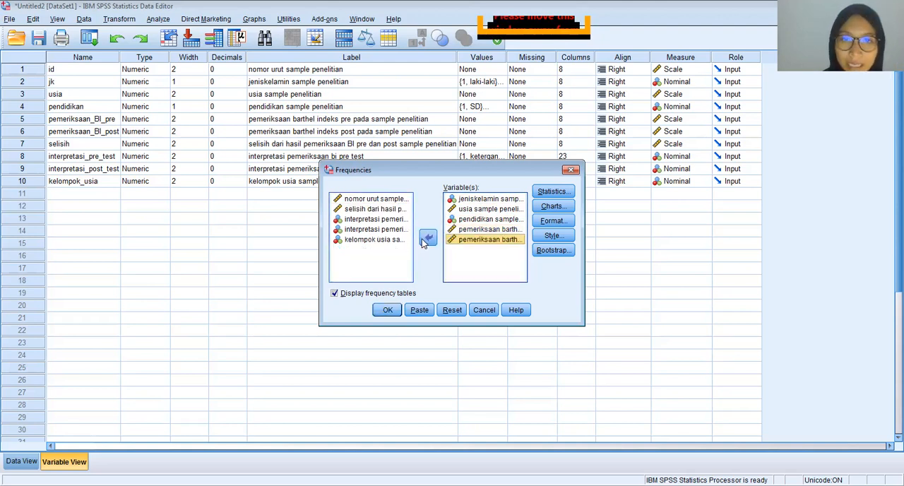
click(382, 211)
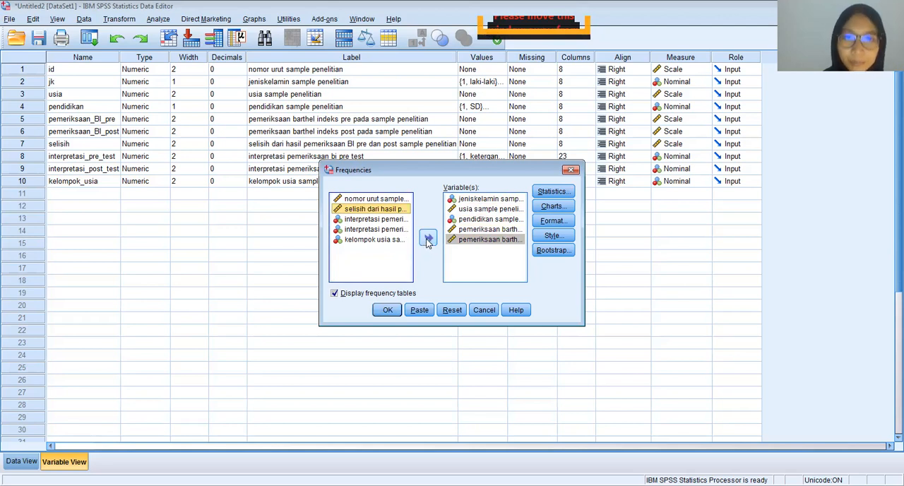
click(428, 240)
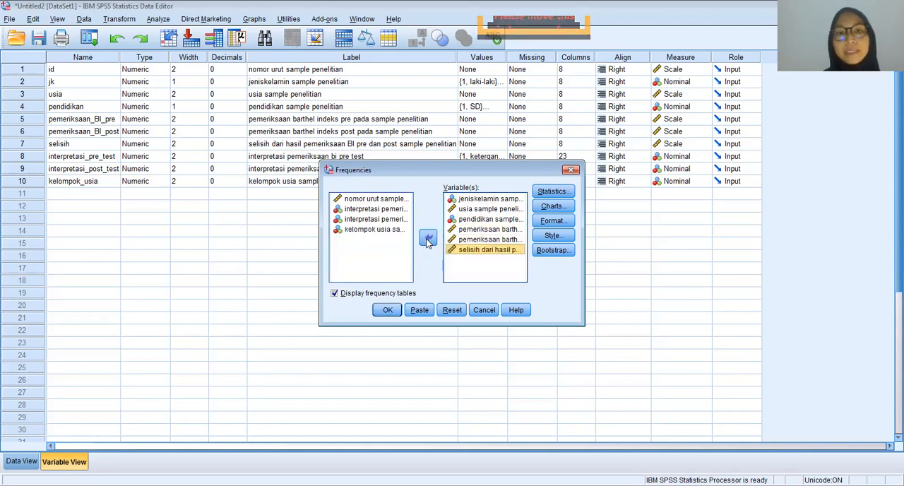
Add the pre-test and post-test interpretasi variables and kelompok usia to the Frequencies analysis
click(393, 210)
double_click(394, 210)
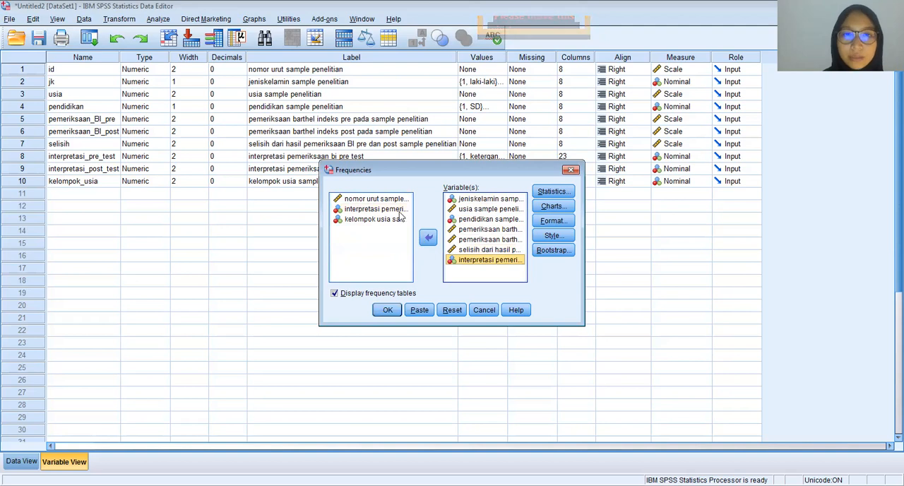
click(396, 210)
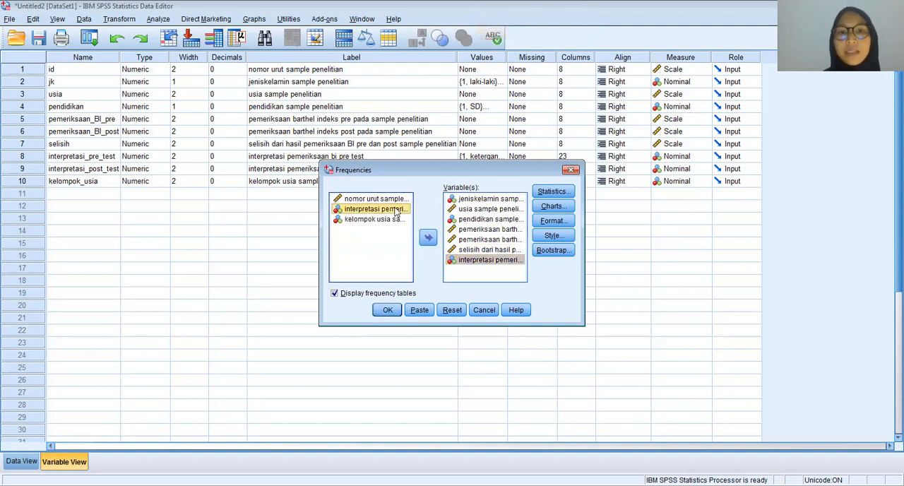
click(427, 238)
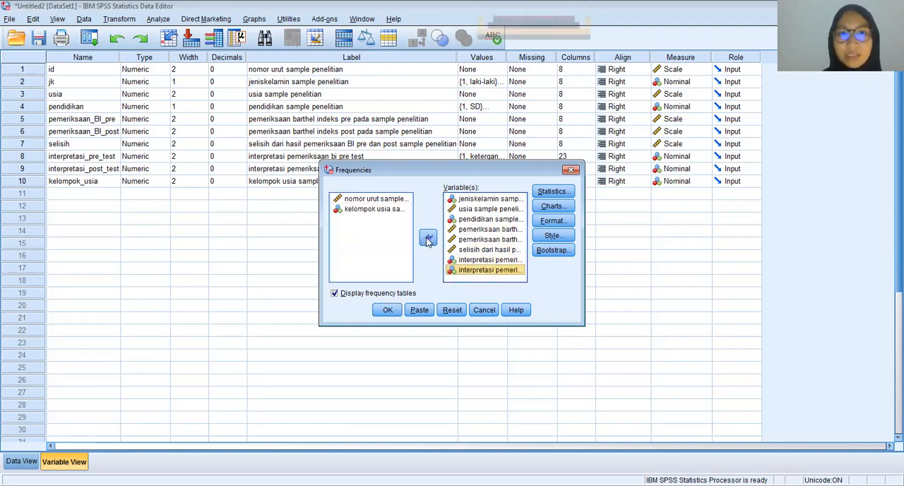
click(394, 210)
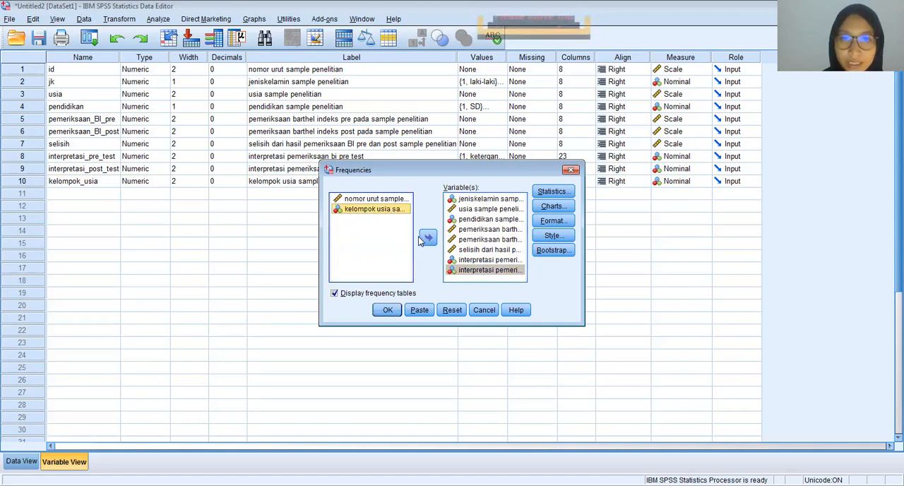
click(424, 241)
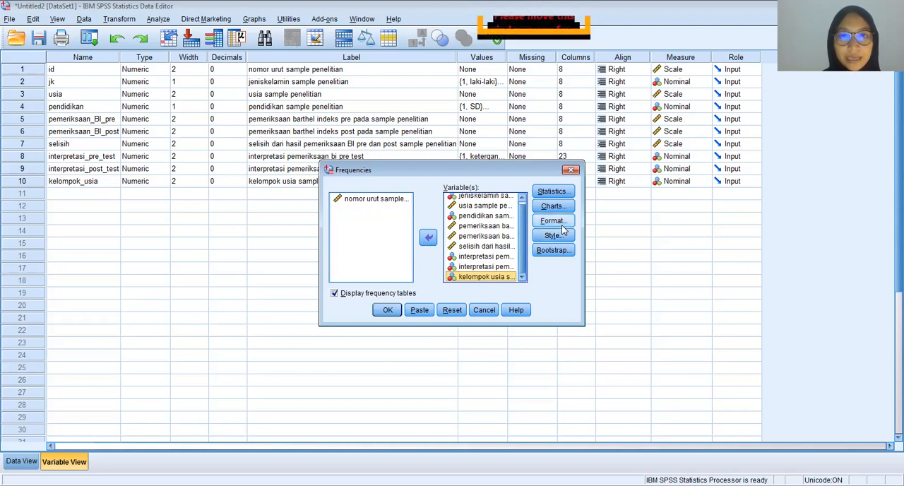
Include the mean, median, mode, sum and quartiles in the Frequencies statistics
click(553, 193)
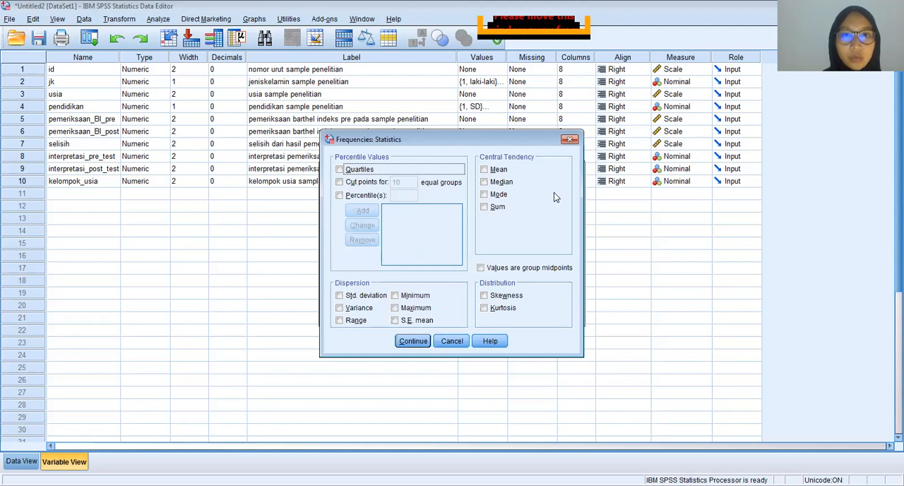
click(484, 170)
click(485, 182)
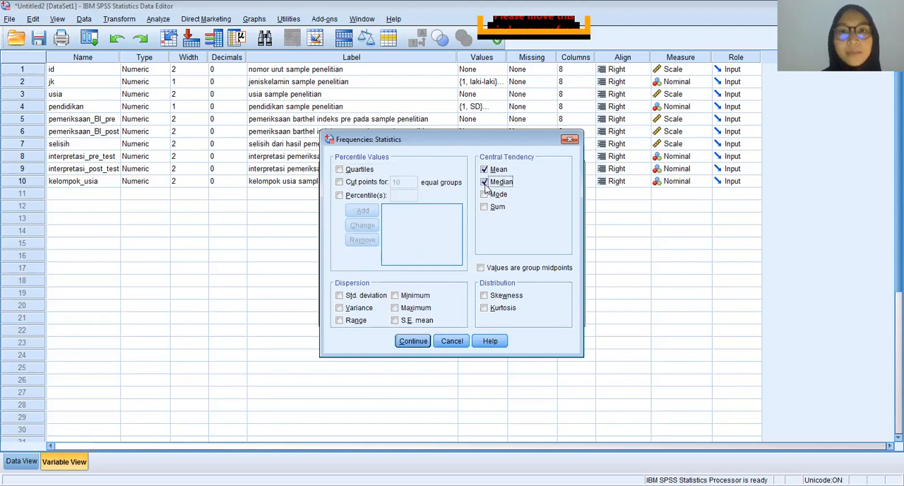
click(484, 195)
click(491, 207)
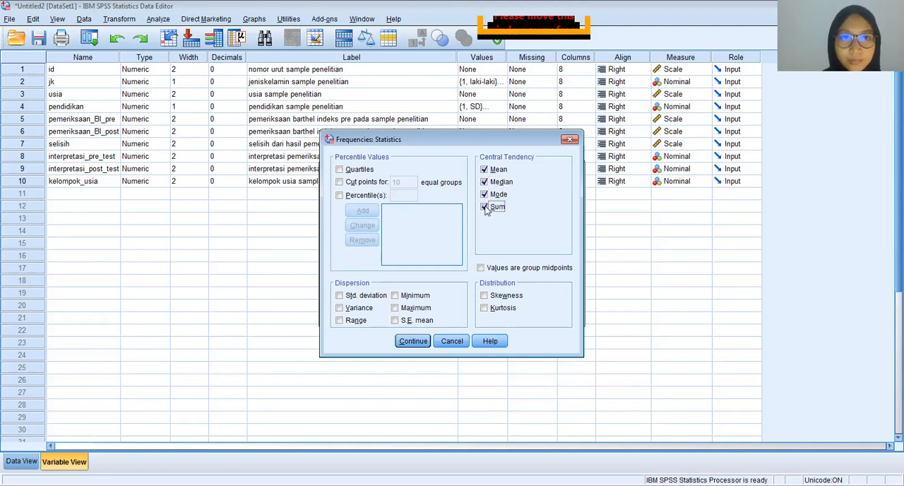
click(339, 169)
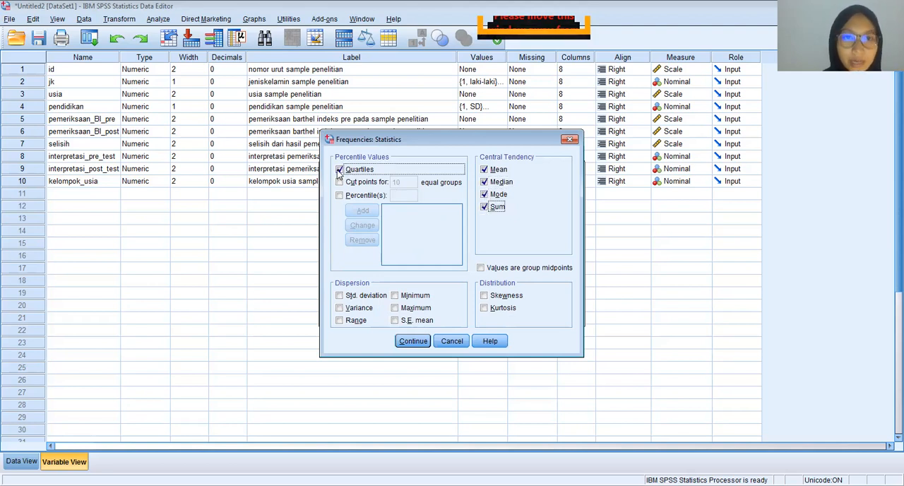
Include standard deviation, variance, range, minimum, maximum, skewness and kurtosis in the Frequencies statistics and accept the selection
click(340, 296)
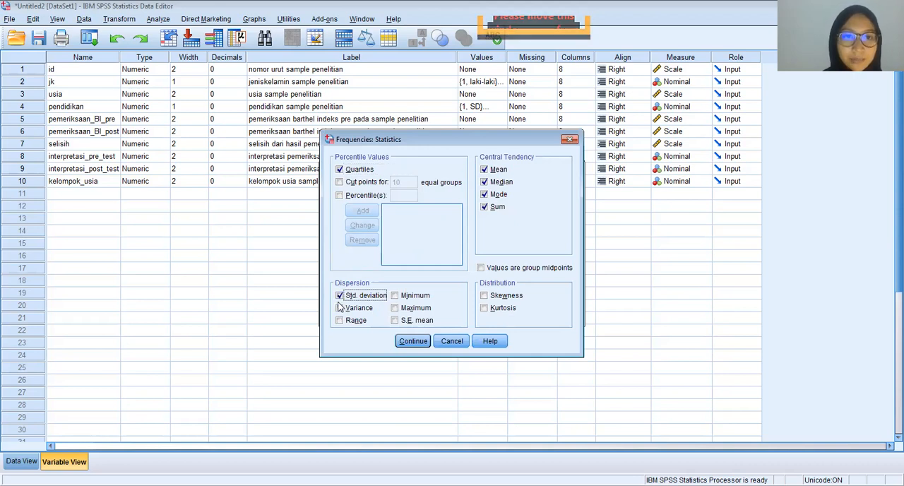
click(340, 309)
click(340, 320)
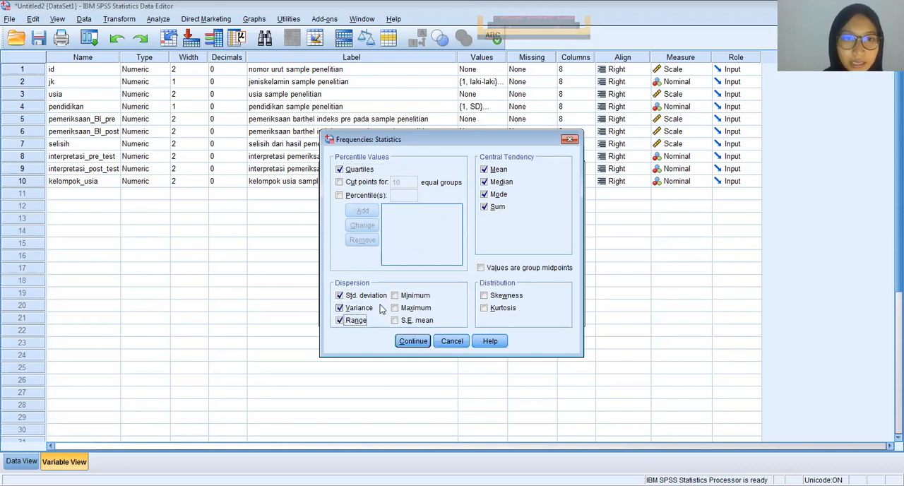
click(395, 296)
click(395, 308)
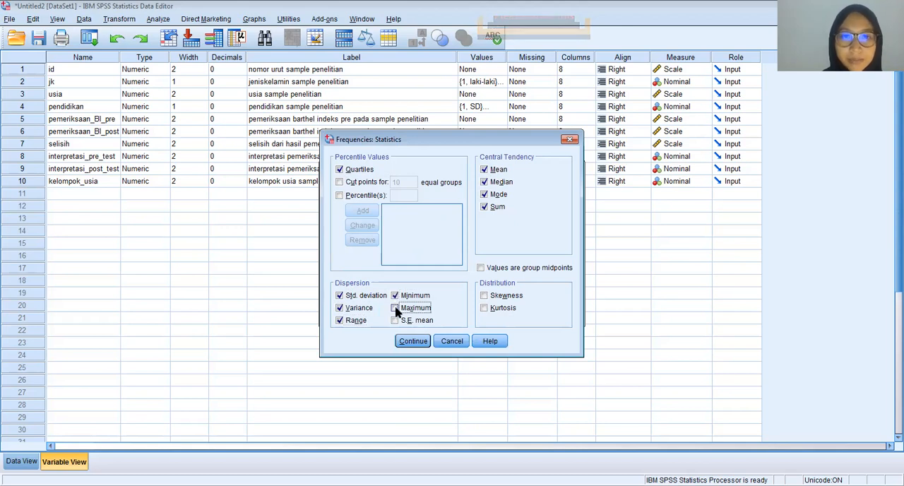
click(484, 296)
click(484, 309)
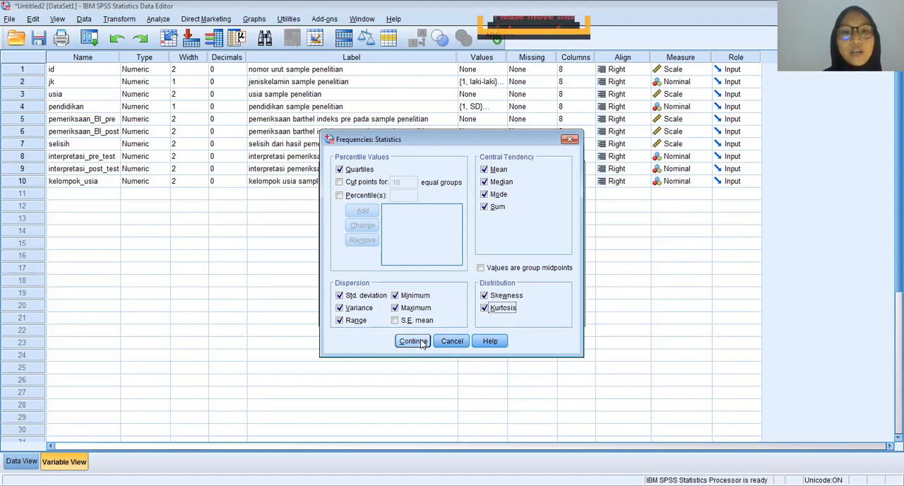
click(421, 343)
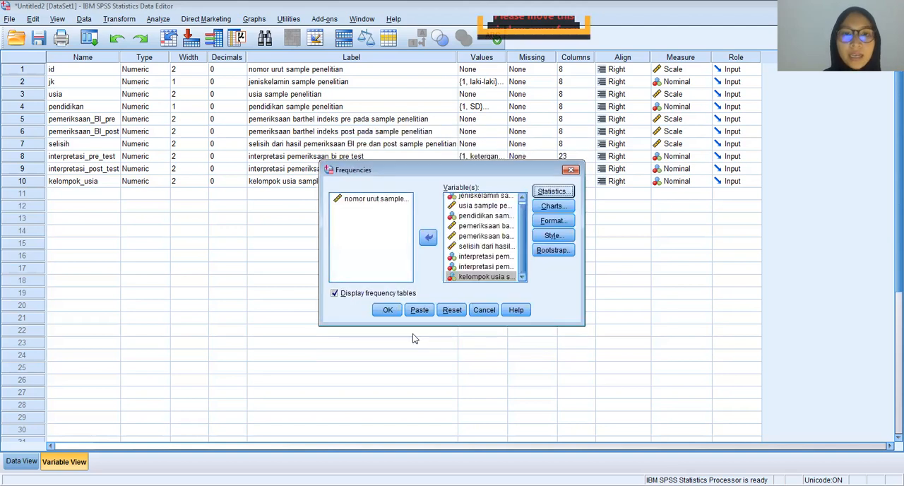
Run the Frequencies analysis and review the statistics and frequency tables through to kelompok usia
click(388, 310)
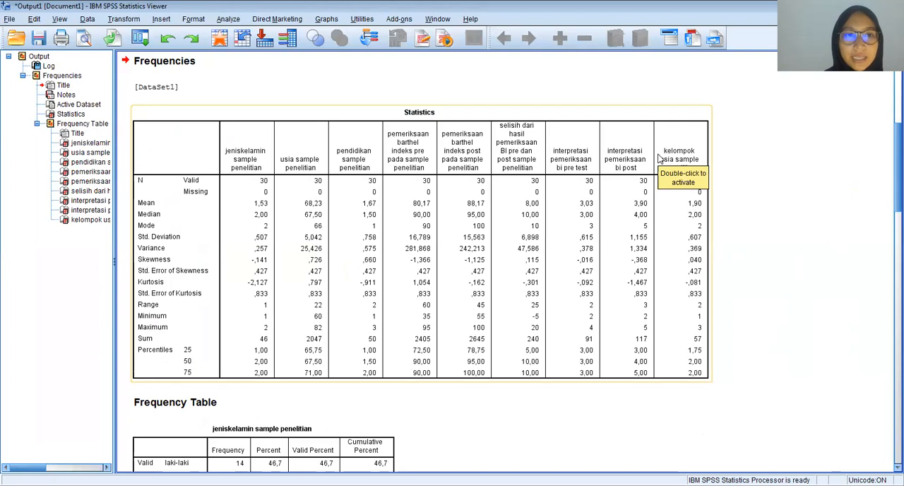
scroll(557, 296, down, 4)
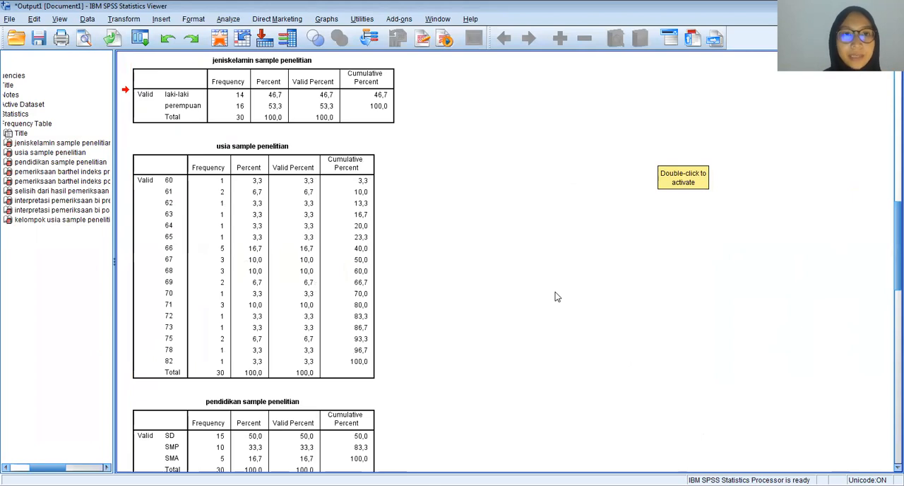
scroll(556, 297, down, 8)
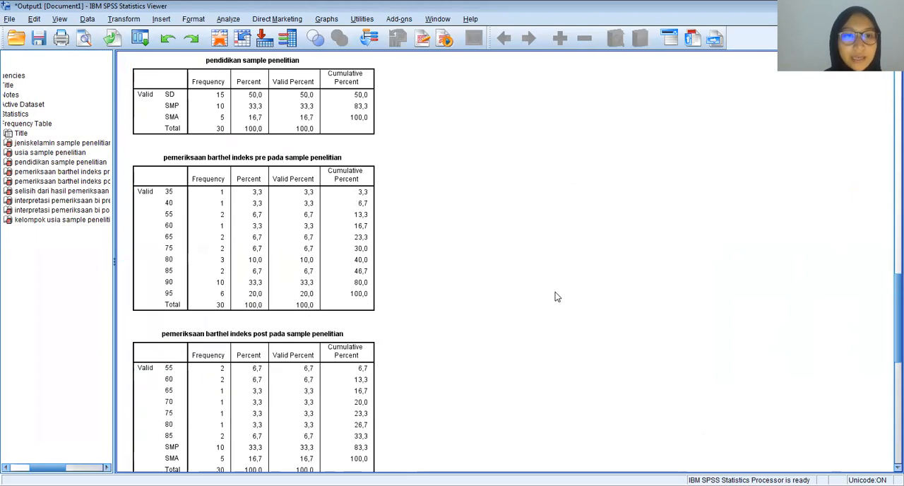
scroll(556, 296, down, 9)
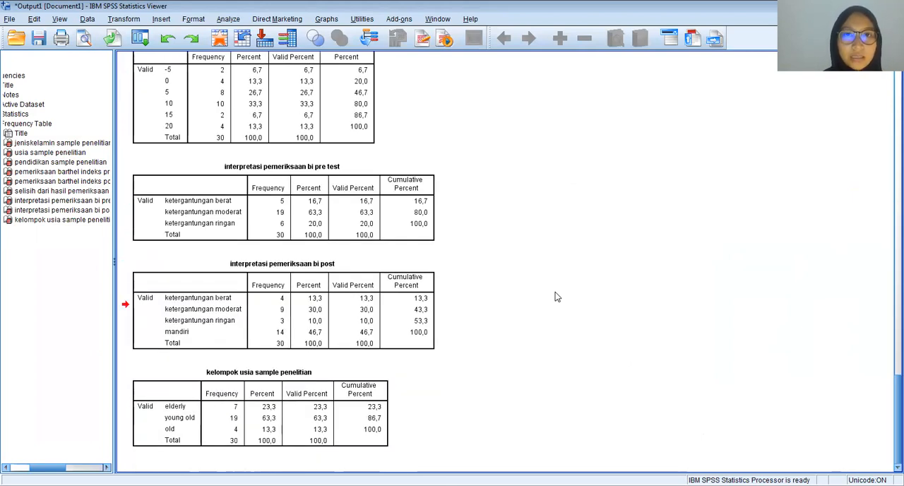
Return to the Data Editor and set up a Crosstabs analysis with jeniskelamin as the row variable and pendidikan as the column variable
scroll(555, 297, up, 15)
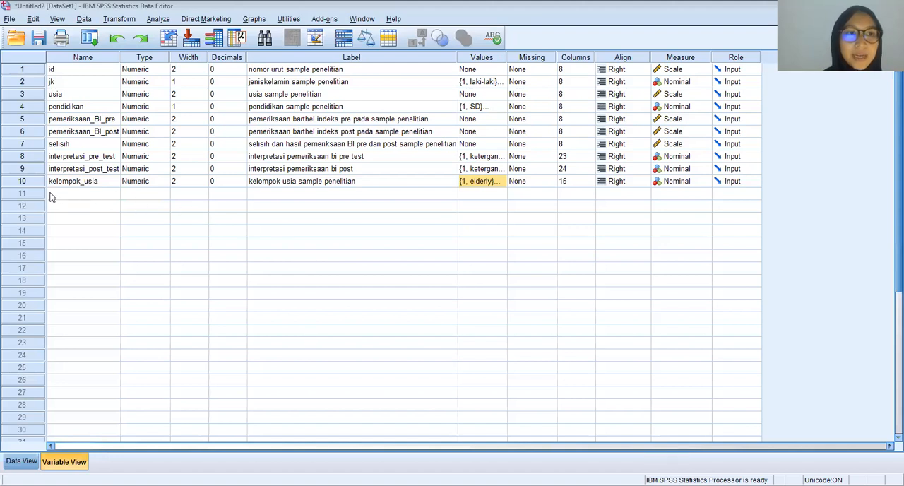
click(161, 19)
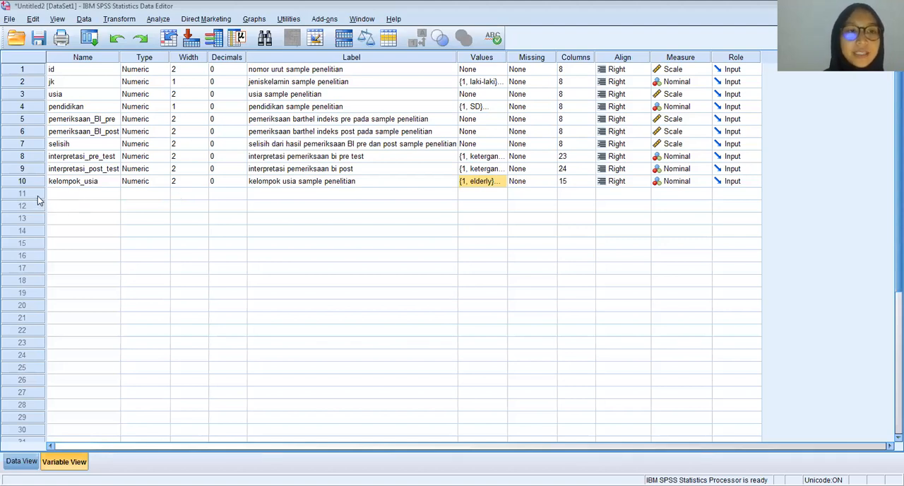
click(37, 195)
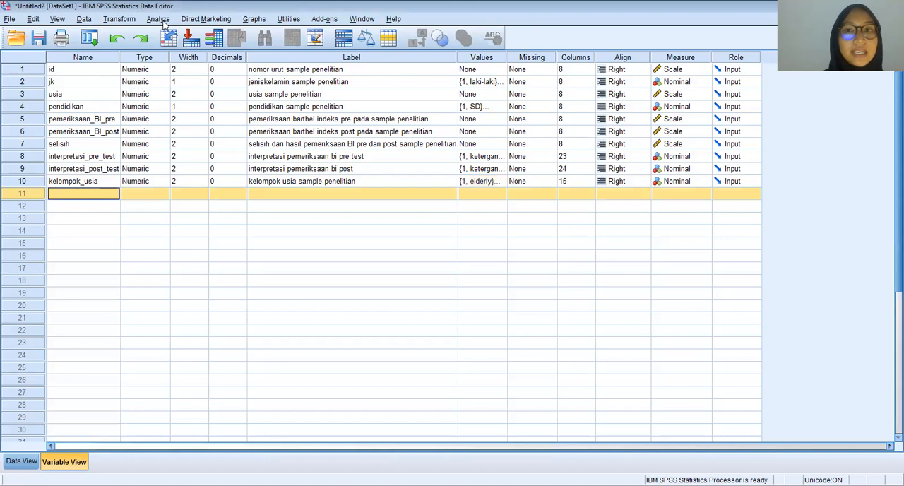
click(160, 19)
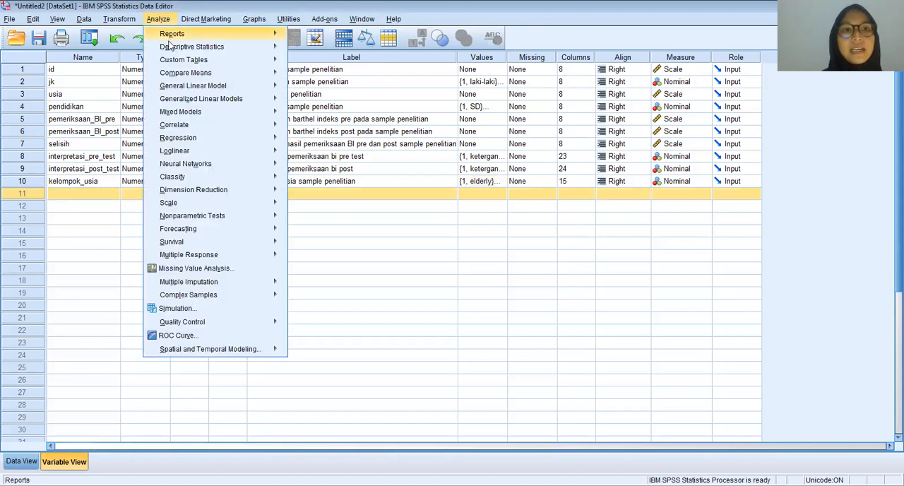
mouse_move(202, 48)
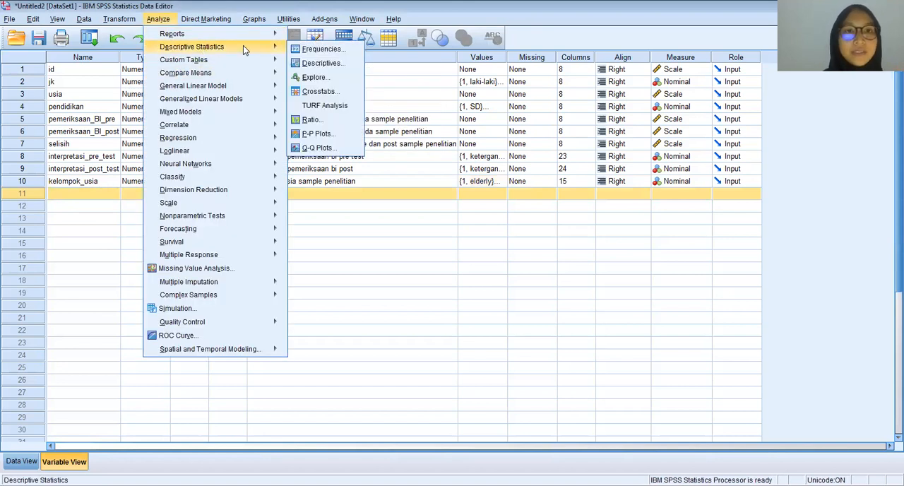
click(316, 91)
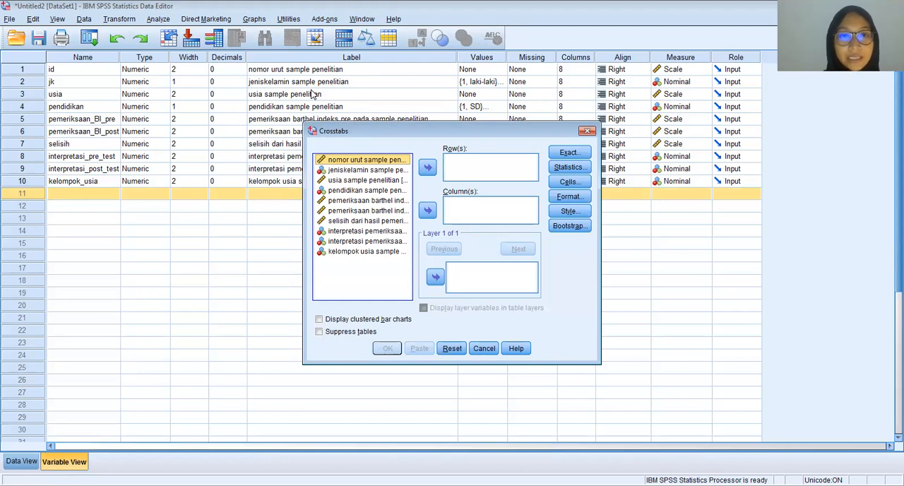
click(386, 171)
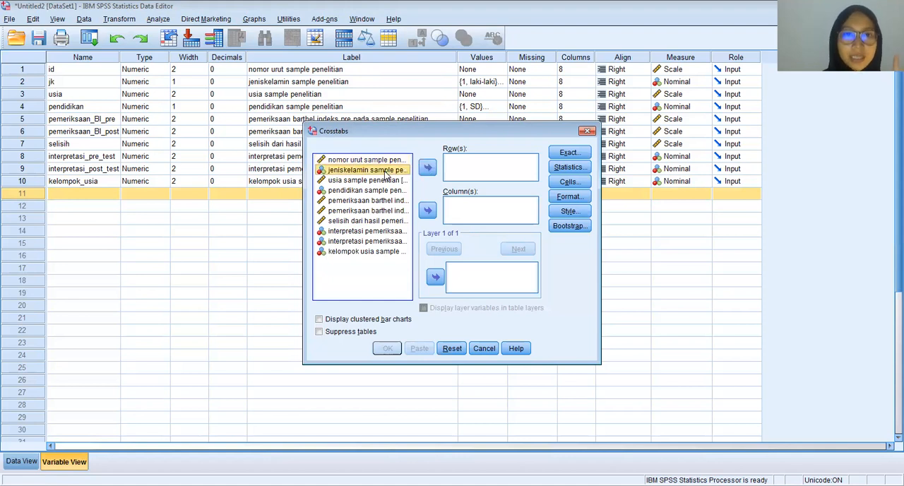
click(428, 168)
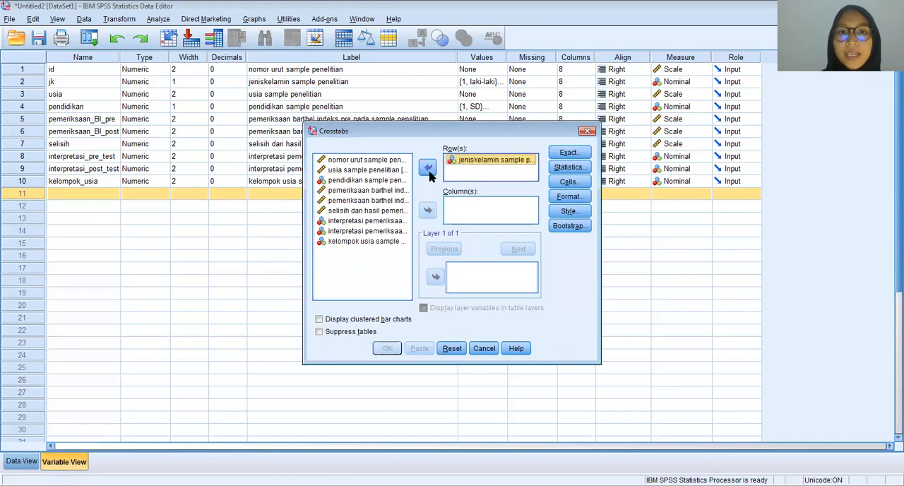
click(395, 181)
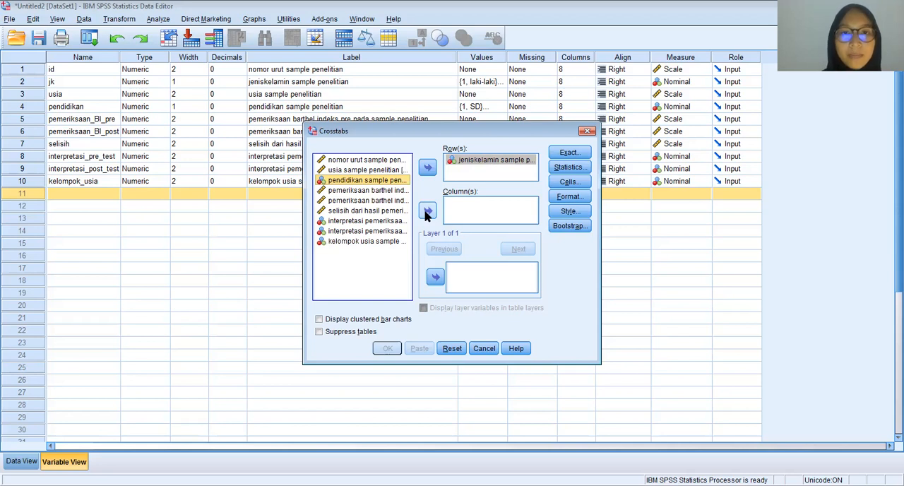
click(428, 211)
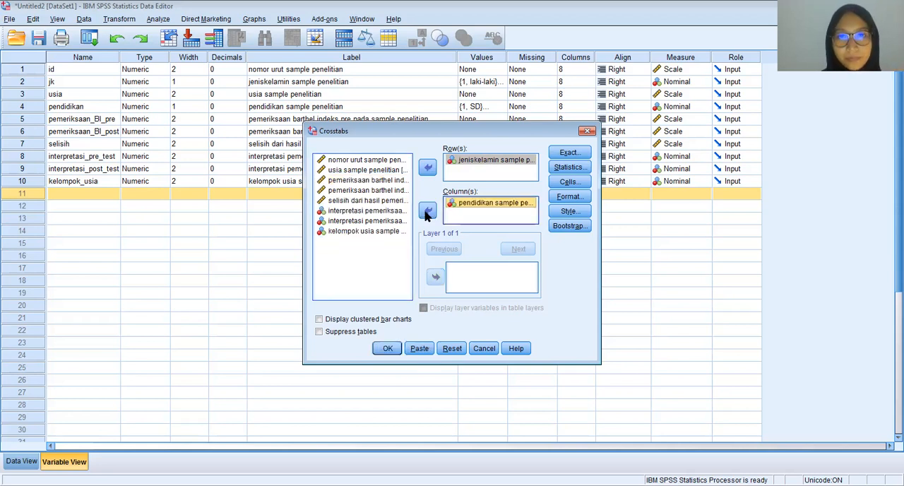
Include expected counts and row, column and total percentages in the crosstab cells, and run the analysis
click(569, 182)
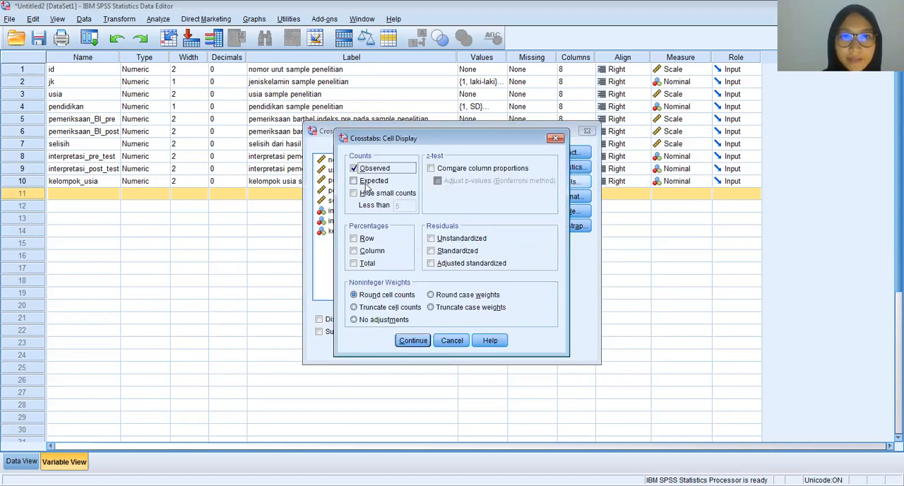
click(355, 181)
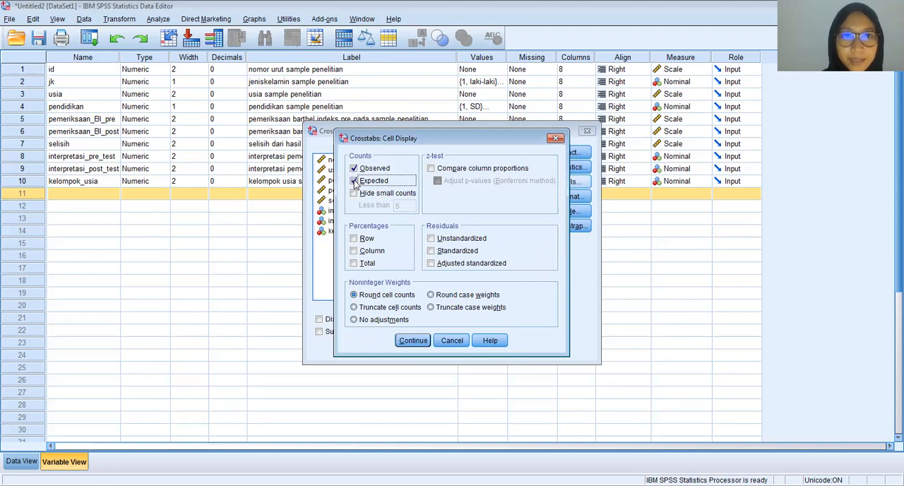
click(354, 239)
click(355, 252)
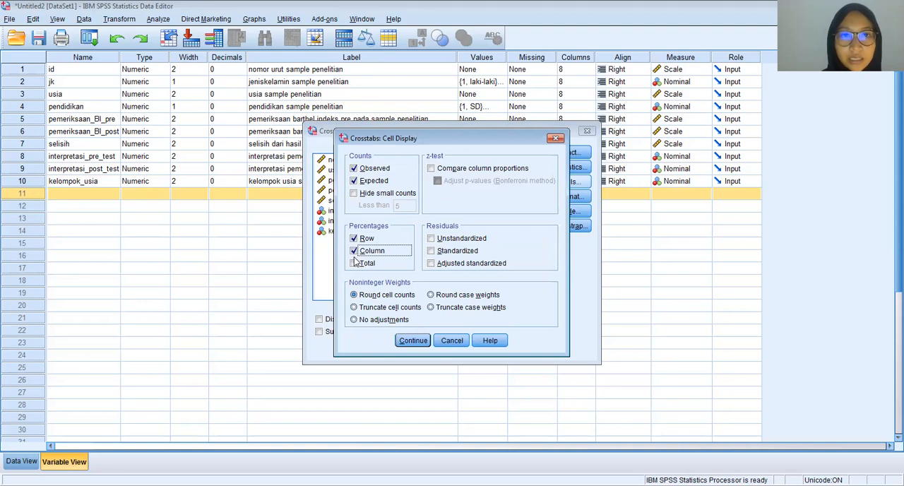
click(354, 263)
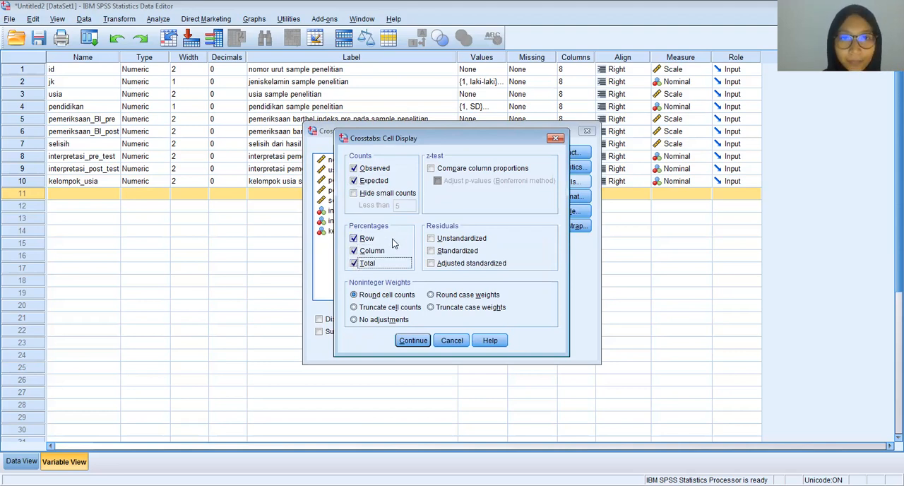
click(413, 342)
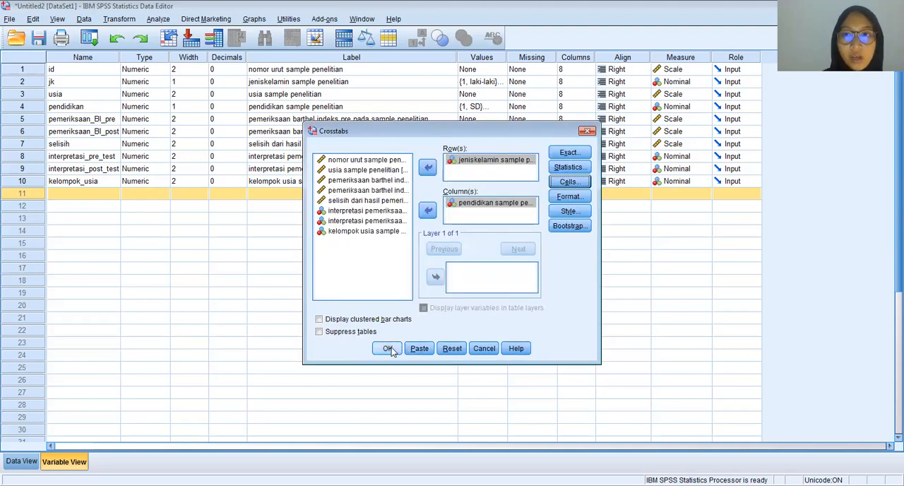
click(389, 349)
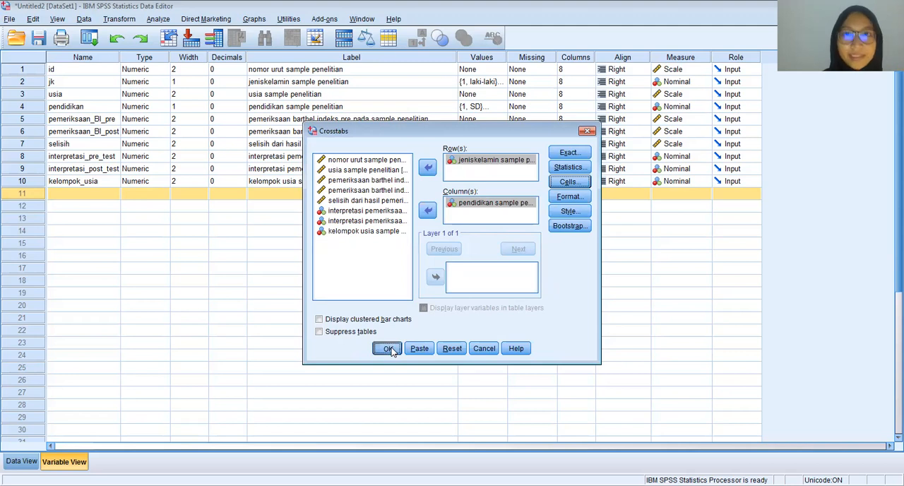